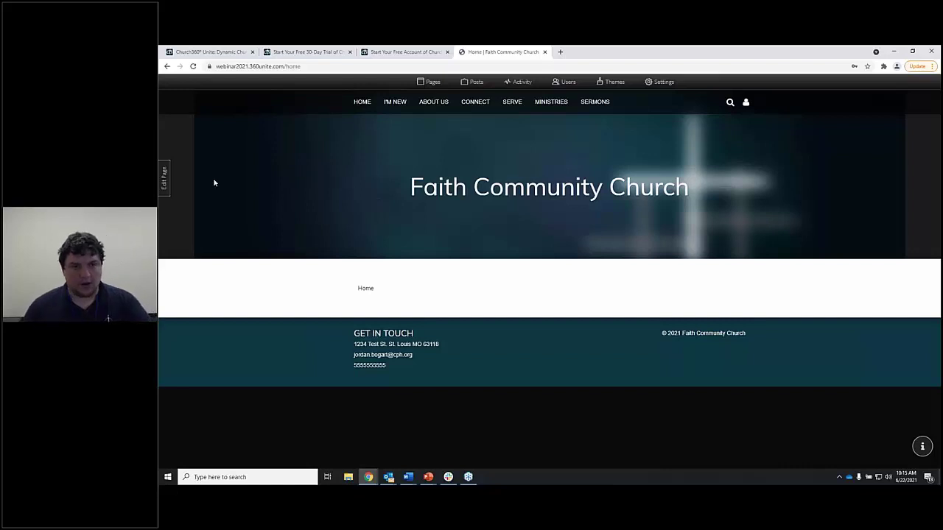
Look at the home page's editing settings, close them, and open the site's account settings.
{"action": "left_click", "coordinate": [165, 181]}
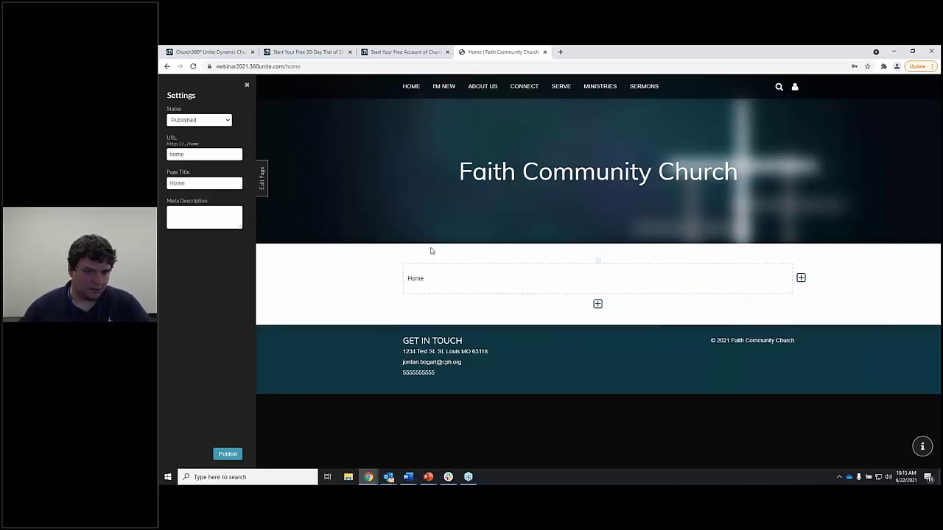
{"action": "left_click", "coordinate": [262, 179]}
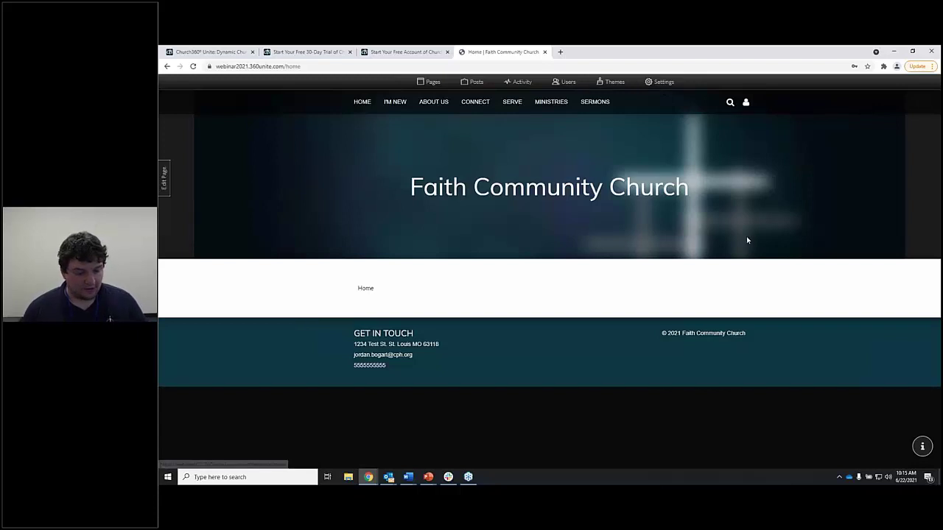
{"action": "left_click", "coordinate": [670, 86]}
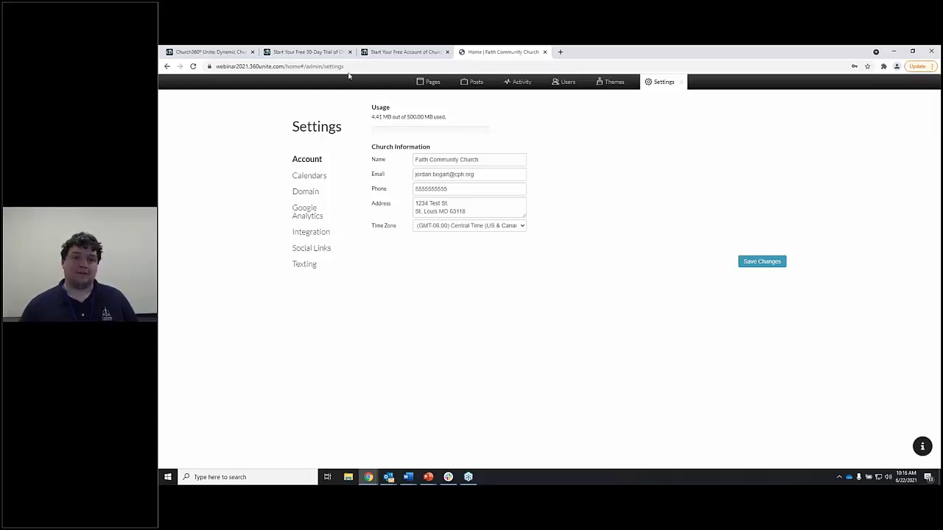
Open the Church360 Unite pricing page and view the plan comparison table down to the storage and startup fee rows.
{"action": "left_click", "coordinate": [321, 54]}
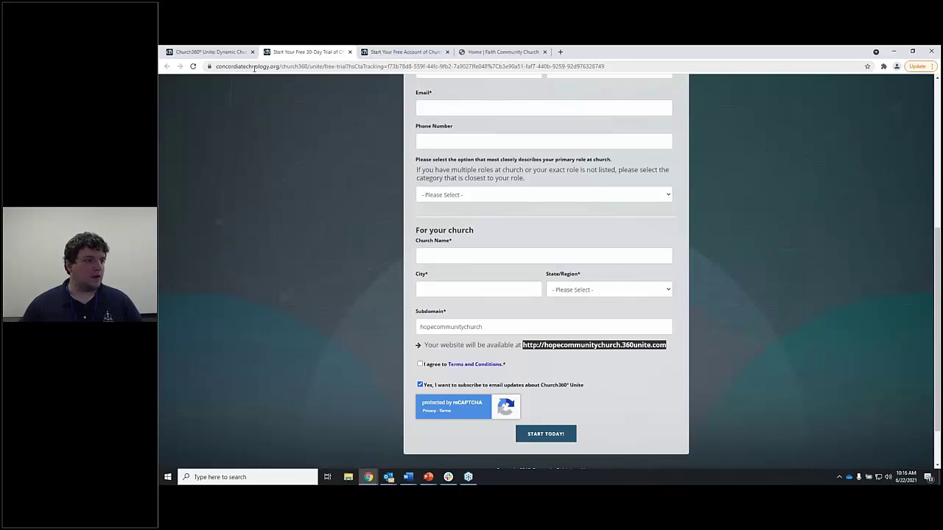
{"action": "left_click", "coordinate": [209, 52]}
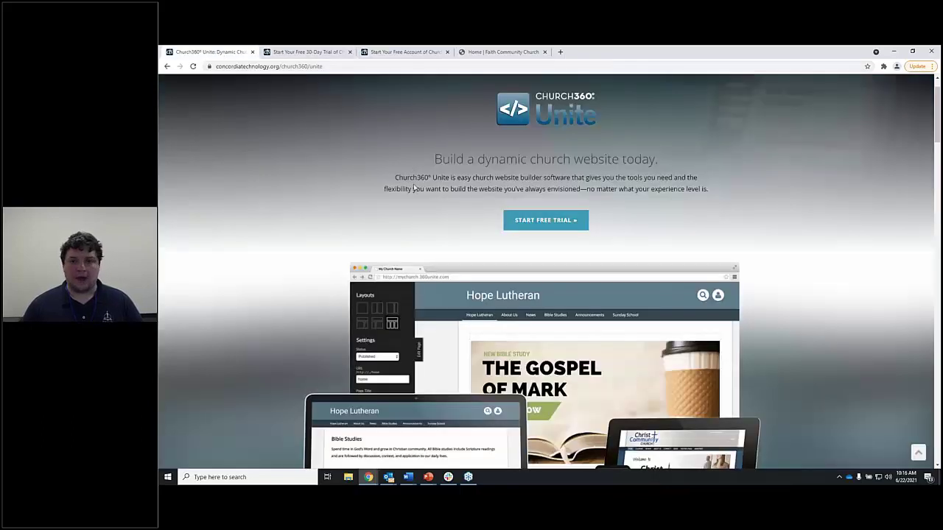
{"action": "scroll", "coordinate": [479, 338], "scroll_direction": "down", "scroll_amount": 2}
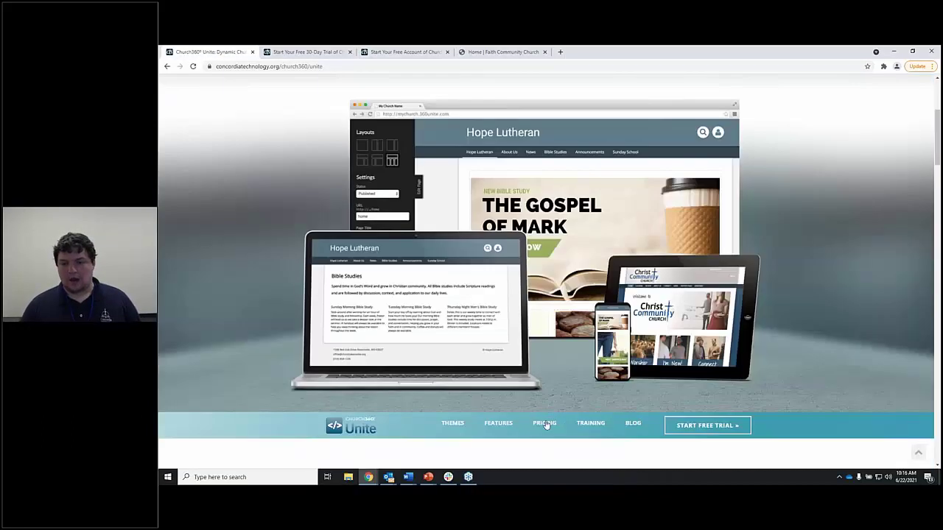
{"action": "left_click", "coordinate": [544, 424]}
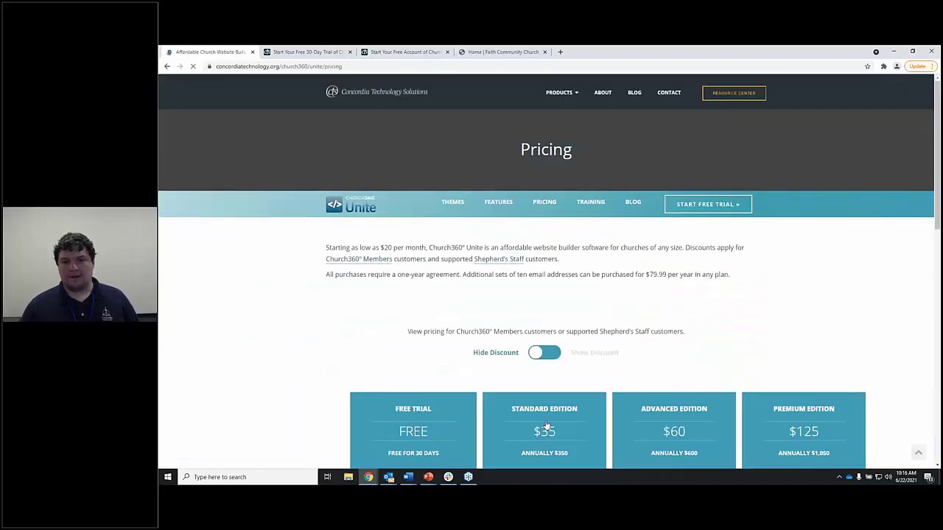
{"action": "scroll", "coordinate": [673, 319], "scroll_direction": "down", "scroll_amount": 1}
{"action": "scroll", "coordinate": [676, 321], "scroll_direction": "down", "scroll_amount": 2}
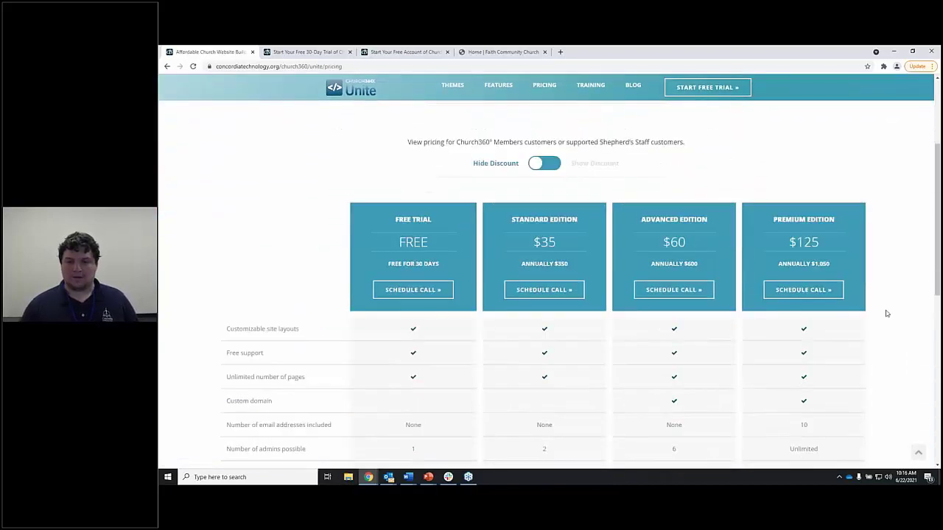
{"action": "scroll", "coordinate": [902, 286], "scroll_direction": "down", "scroll_amount": 1}
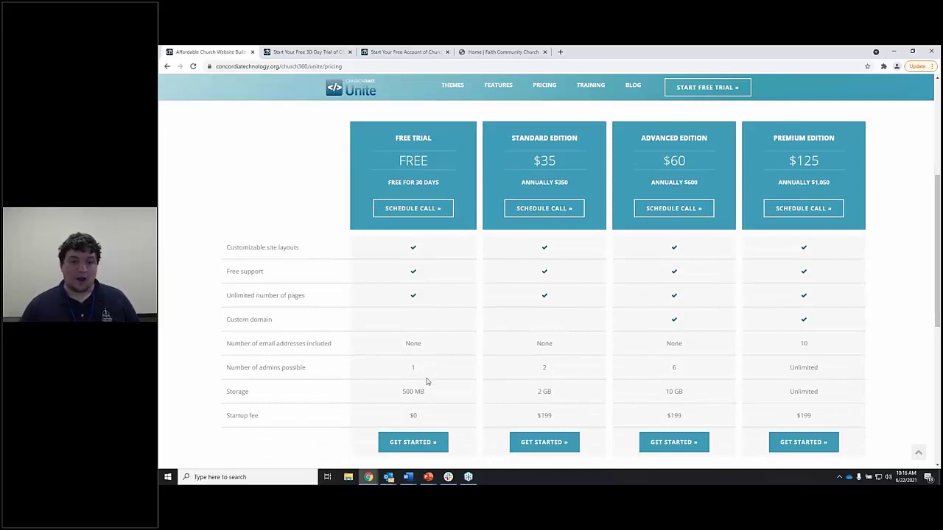
Compare the storage allowances of the Free Trial, Standard, Advanced and Premium editions.
{"action": "left_click_drag", "start_coordinate": [399, 391], "coordinate": [439, 397]}
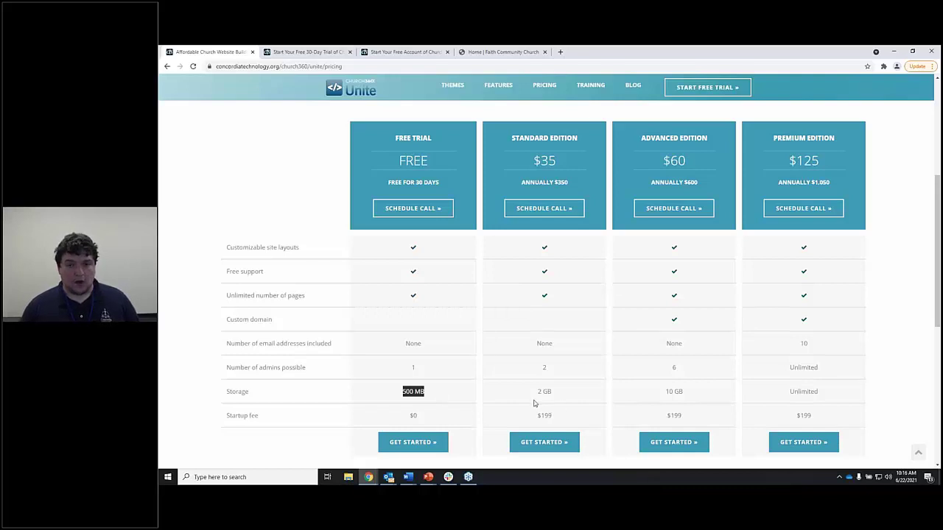
{"action": "left_click_drag", "start_coordinate": [537, 392], "coordinate": [563, 396]}
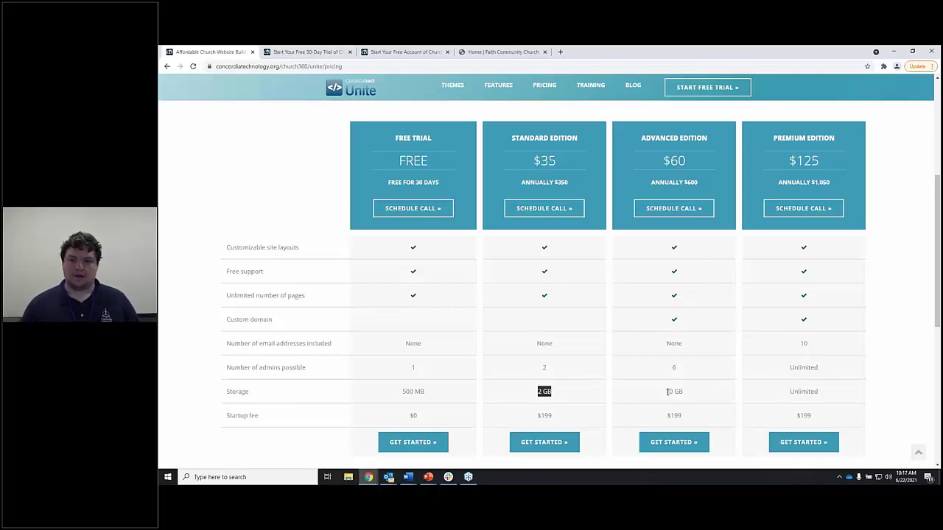
{"action": "left_click_drag", "start_coordinate": [665, 391], "coordinate": [686, 394]}
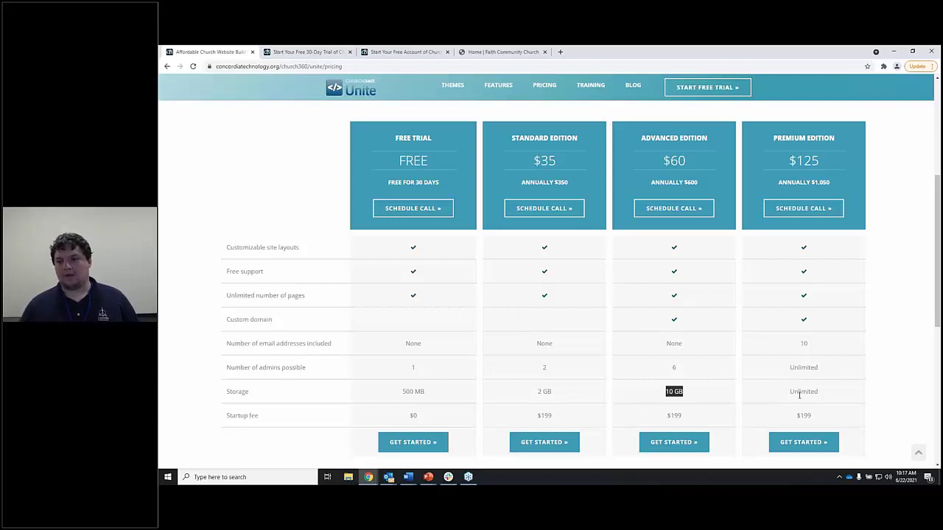
{"action": "left_click_drag", "start_coordinate": [788, 391], "coordinate": [827, 396]}
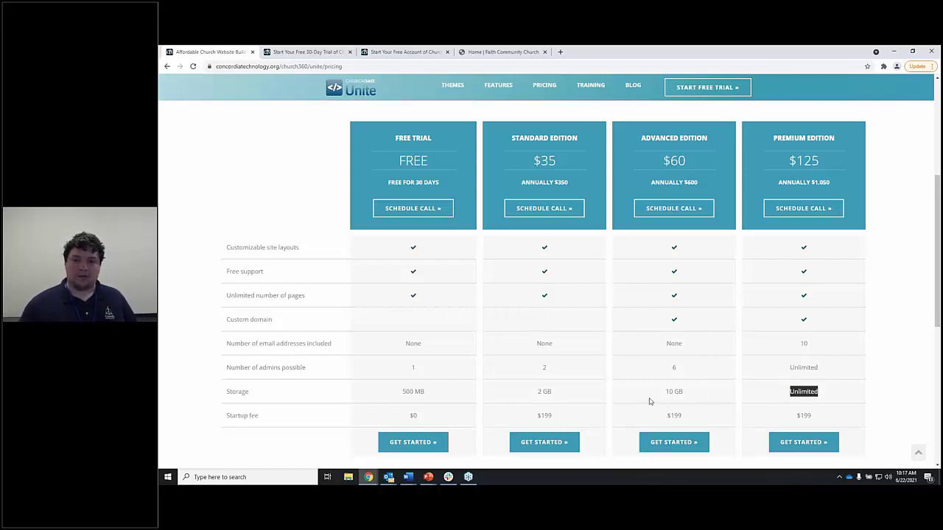
{"action": "left_click_drag", "start_coordinate": [534, 394], "coordinate": [562, 391]}
{"action": "left_click", "coordinate": [563, 392]}
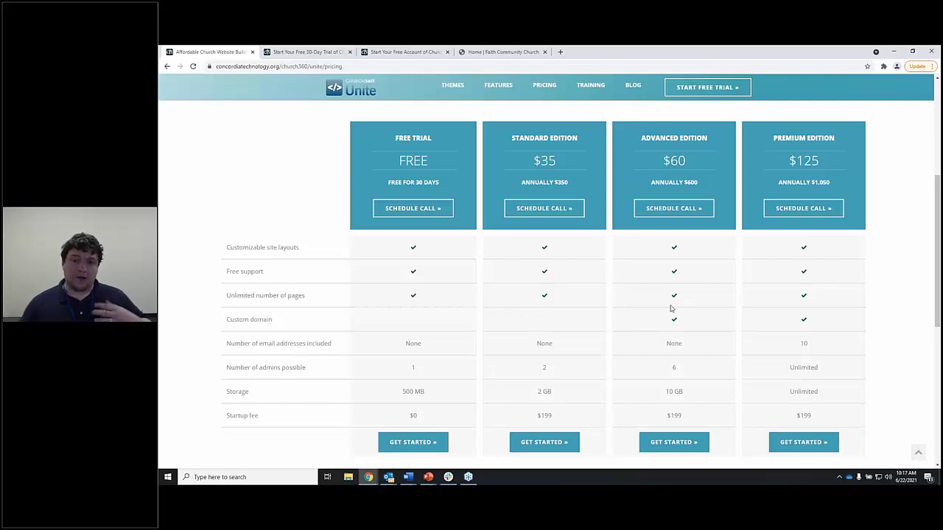
{"action": "left_click_drag", "start_coordinate": [665, 391], "coordinate": [681, 392]}
{"action": "left_click", "coordinate": [688, 395]}
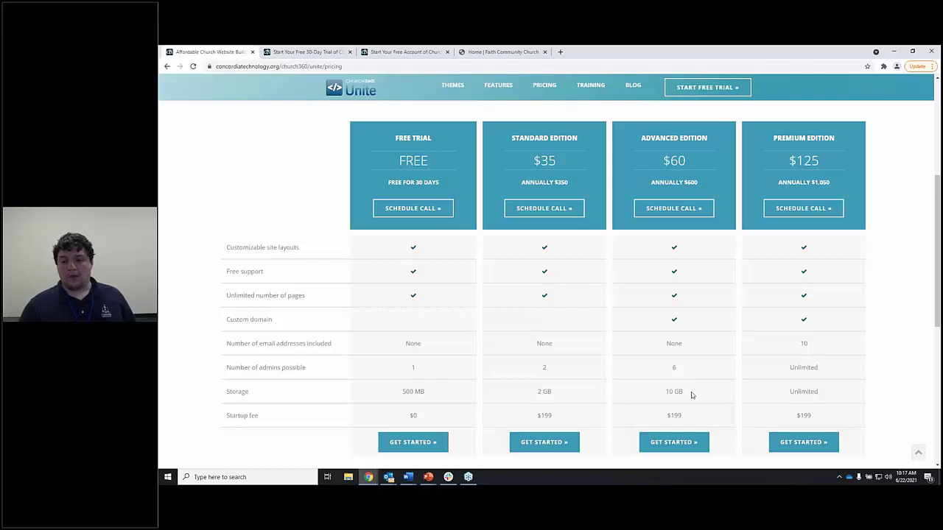
{"action": "left_click_drag", "start_coordinate": [536, 394], "coordinate": [561, 396]}
{"action": "left_click", "coordinate": [563, 397]}
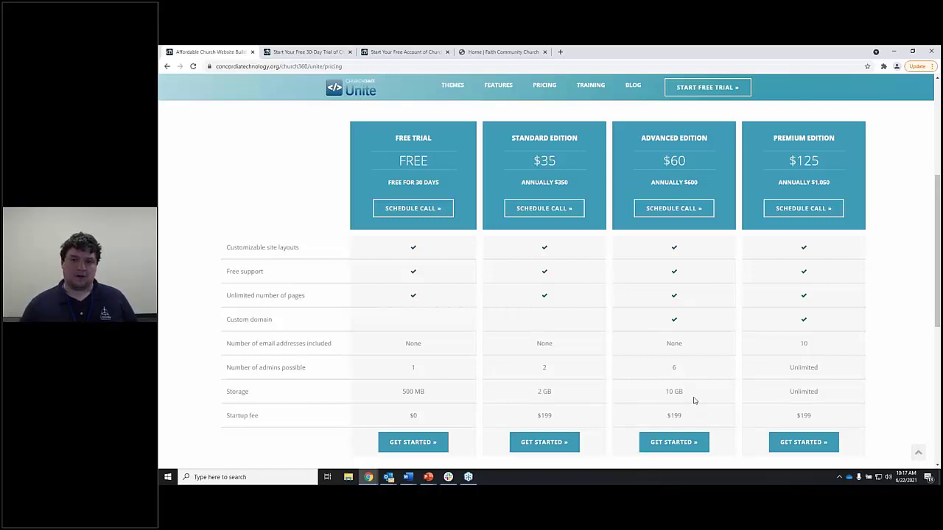
Return to the church site's account settings and examine the storage usage.
{"action": "left_click", "coordinate": [503, 52]}
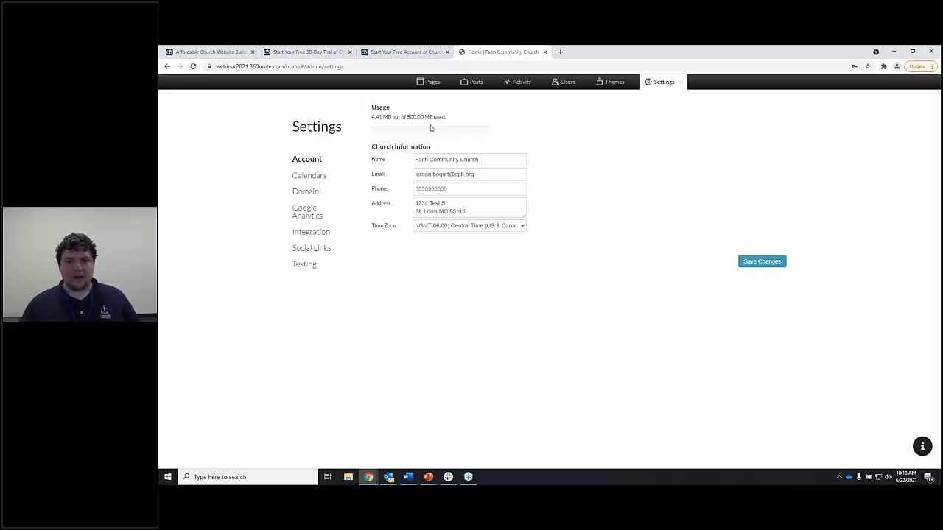
{"action": "left_click_drag", "start_coordinate": [373, 108], "coordinate": [442, 122]}
{"action": "left_click", "coordinate": [406, 126]}
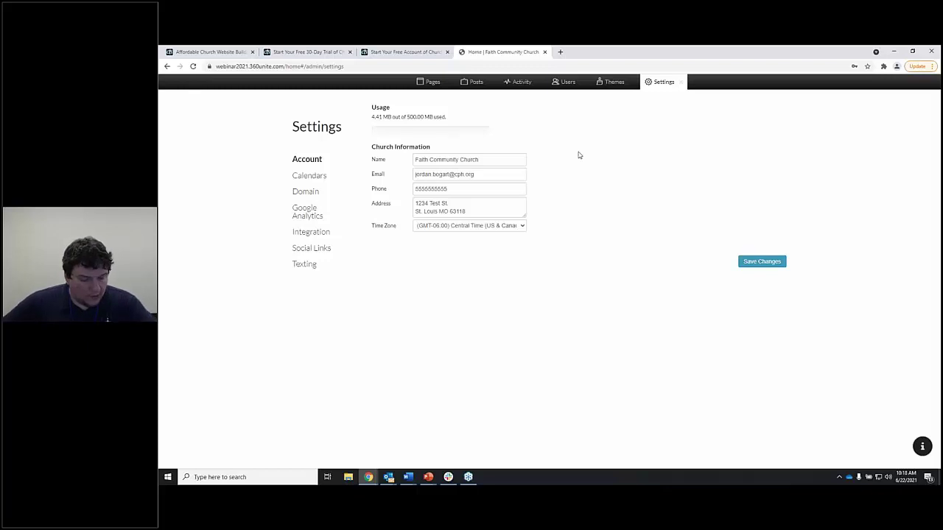
Examine the church name field in the account settings and the matching title in the home page banner.
{"action": "left_click_drag", "start_coordinate": [372, 165], "coordinate": [400, 165]}
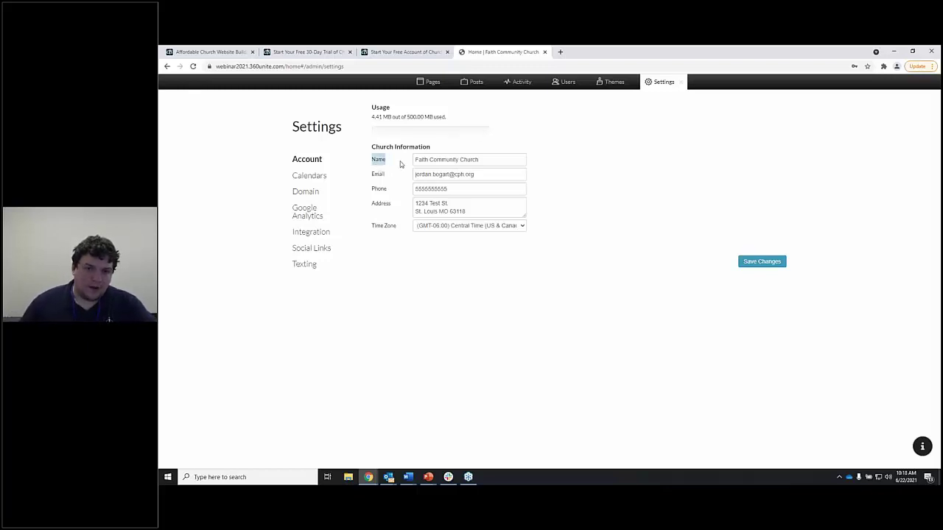
{"action": "left_click", "coordinate": [645, 182]}
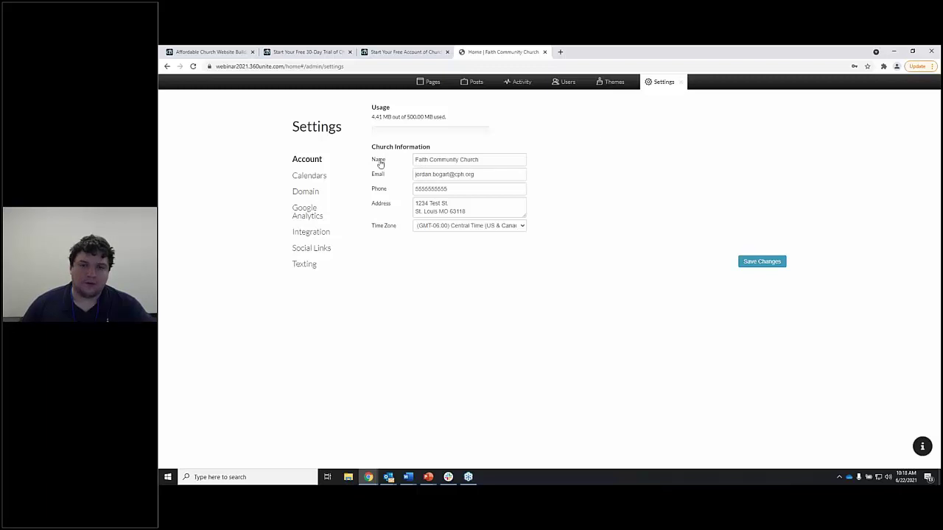
{"action": "left_click", "coordinate": [681, 85]}
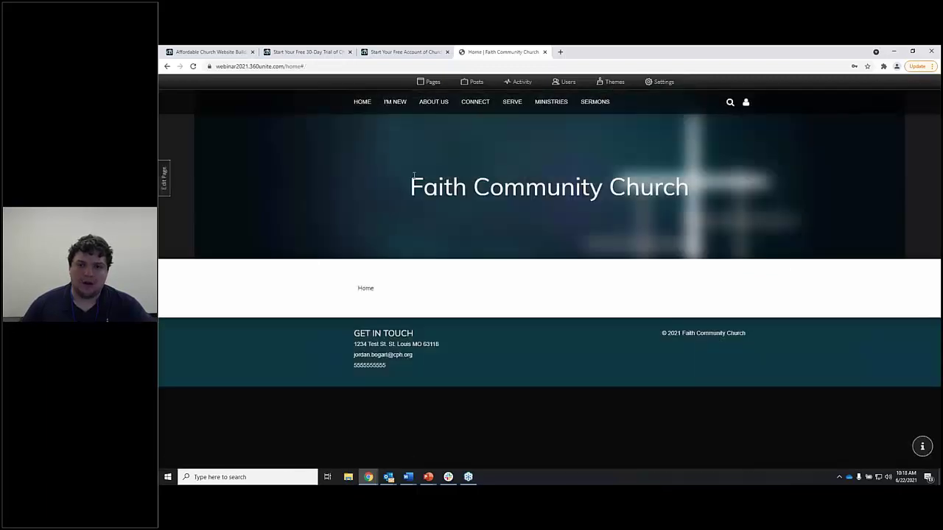
{"action": "left_click_drag", "start_coordinate": [408, 187], "coordinate": [699, 188]}
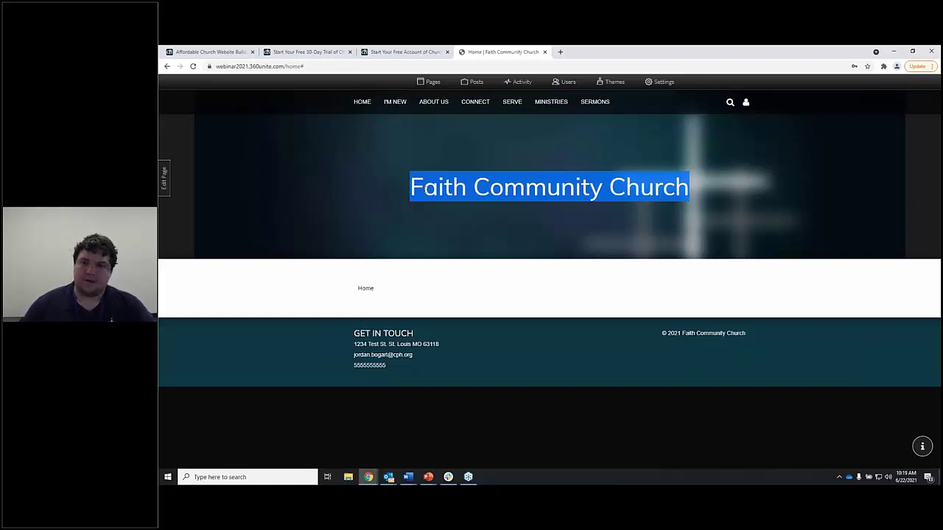
Change the church name to "Faith Community Church and School" in the account settings and save the changes.
{"action": "left_click", "coordinate": [657, 87]}
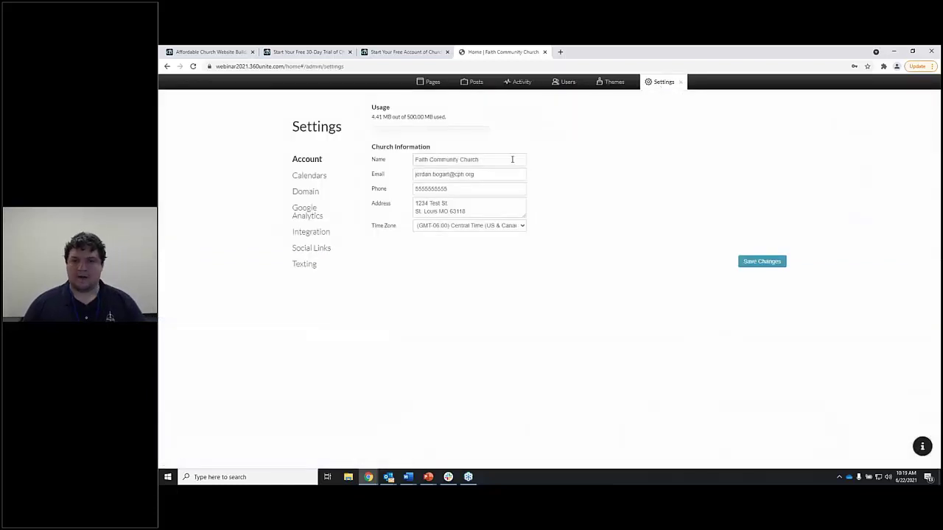
{"action": "left_click", "coordinate": [511, 159]}
{"action": "type", "text": "and School"}
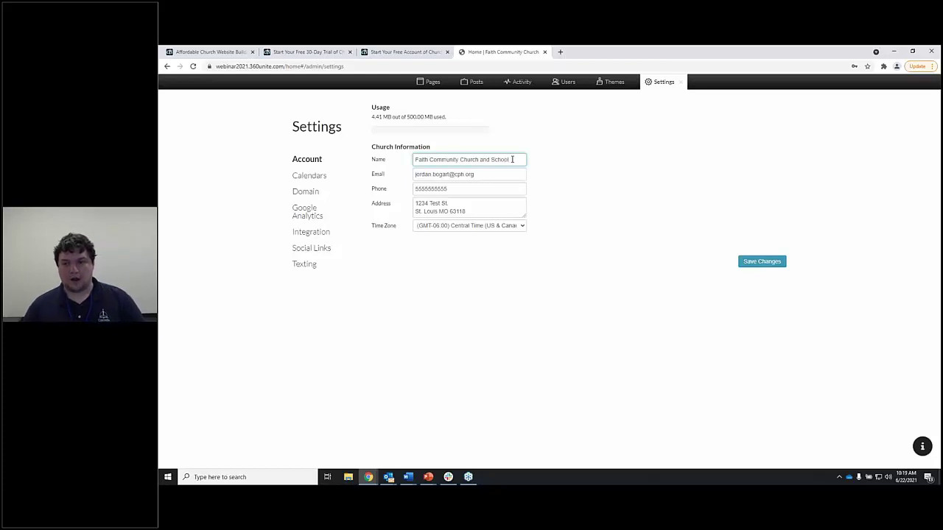
{"action": "left_click", "coordinate": [761, 262]}
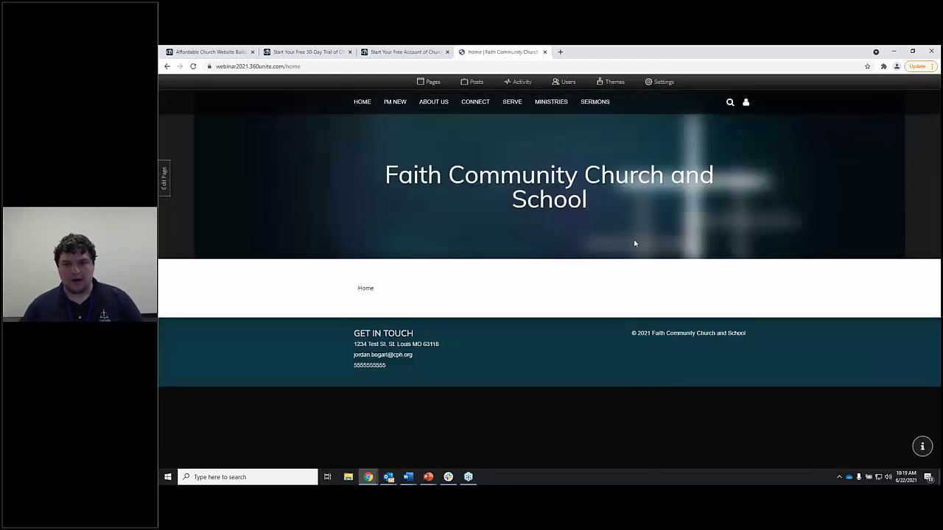
Examine the full church name in the home page banner.
{"action": "left_click_drag", "start_coordinate": [385, 177], "coordinate": [754, 186]}
{"action": "left_click", "coordinate": [754, 189]}
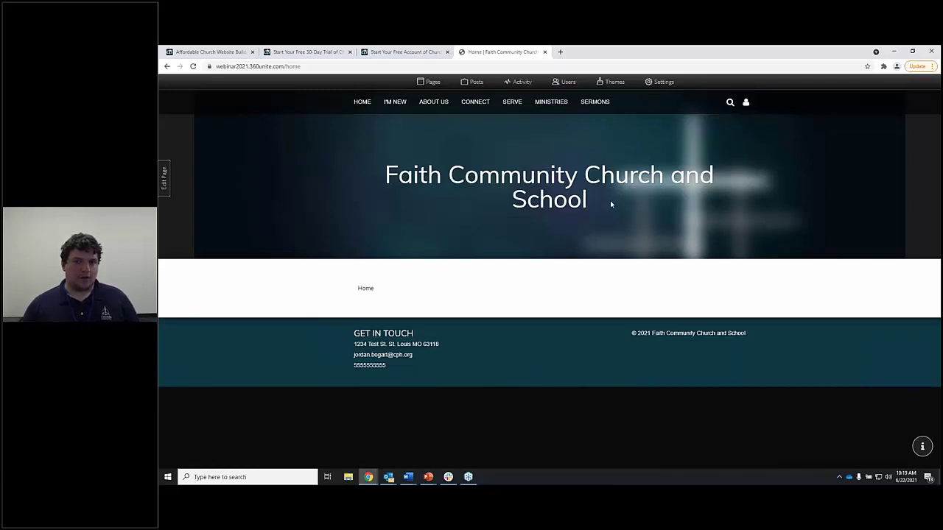
{"action": "left_click_drag", "start_coordinate": [610, 208], "coordinate": [384, 175]}
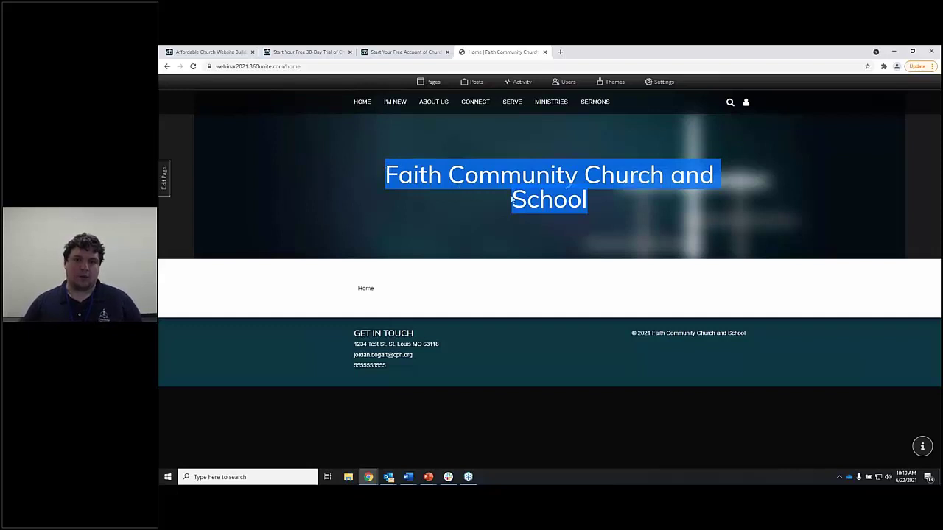
Review the church's email and contact fields in the account settings and return to the home page.
{"action": "left_click", "coordinate": [655, 82]}
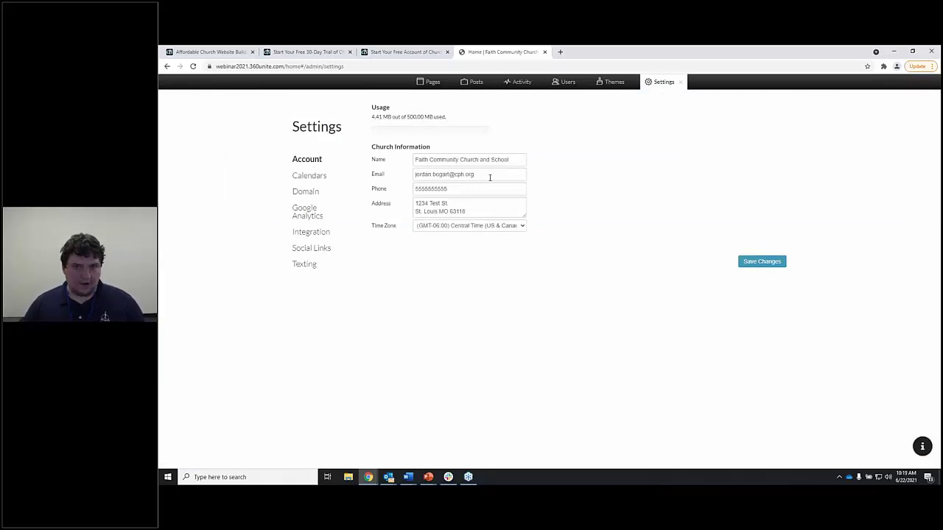
{"action": "left_click", "coordinate": [490, 178]}
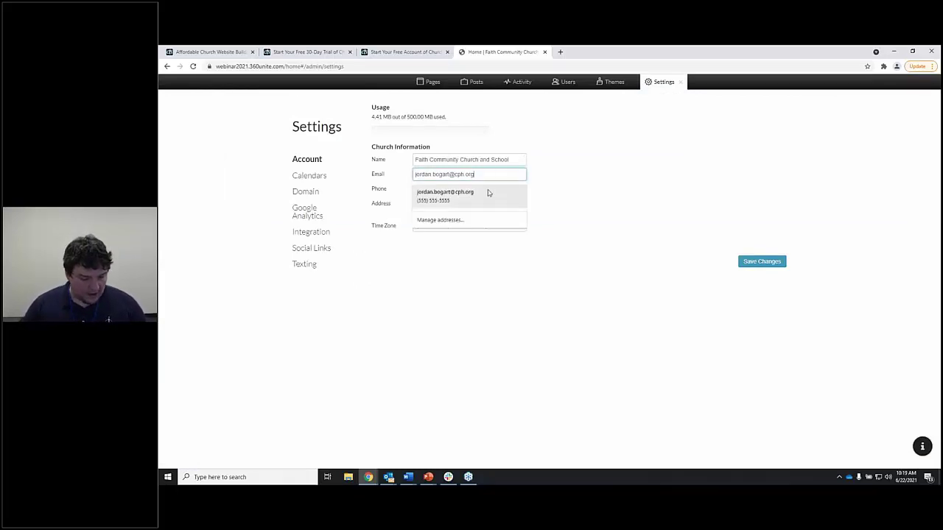
{"action": "left_click", "coordinate": [465, 206]}
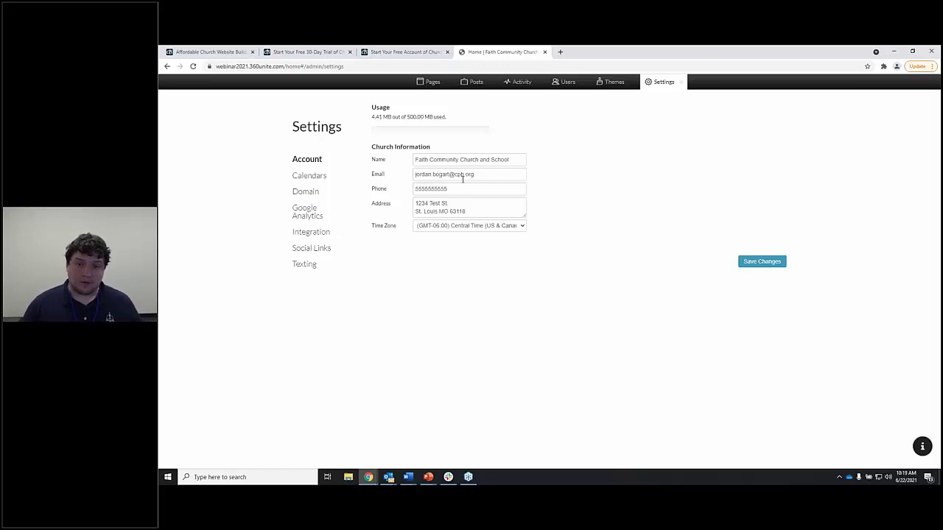
{"action": "left_click", "coordinate": [681, 83]}
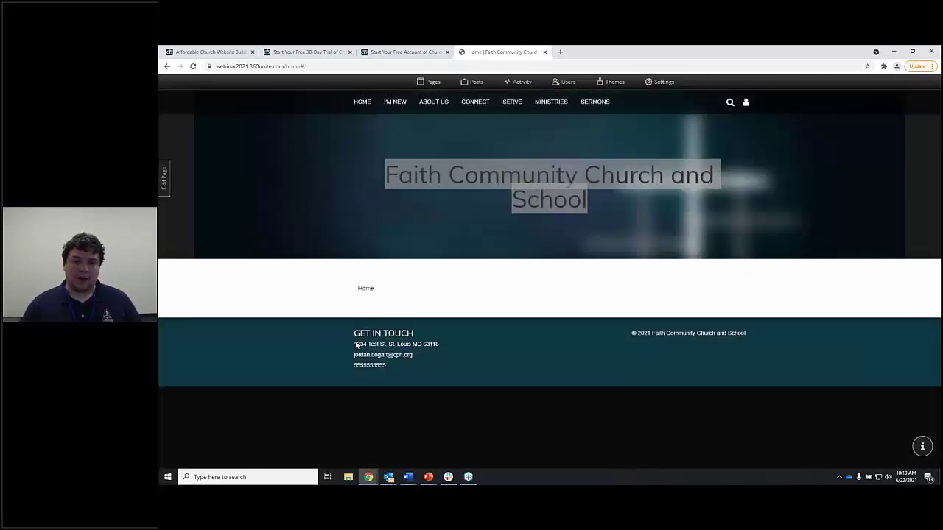
View the footer's church address in Google Maps, close the map, and clear the banner title's text selection.
{"action": "left_click", "coordinate": [408, 345]}
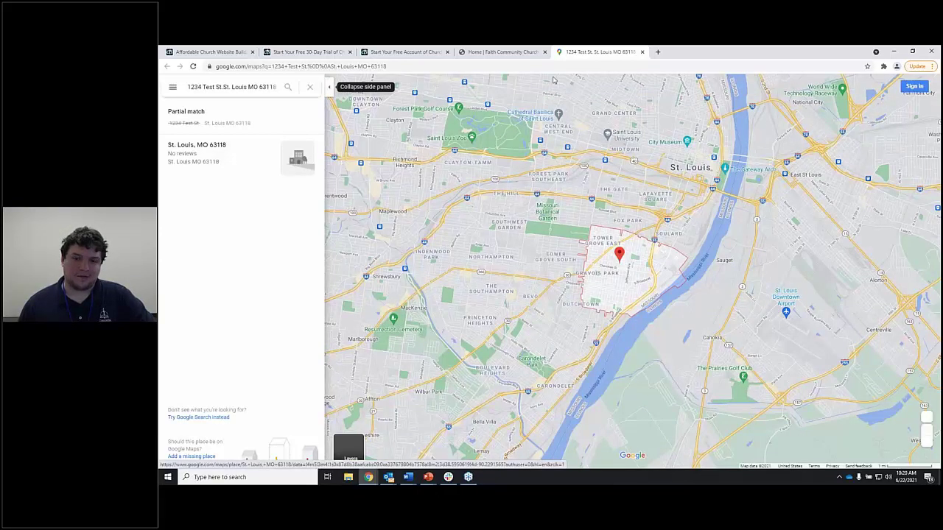
{"action": "left_click", "coordinate": [641, 51]}
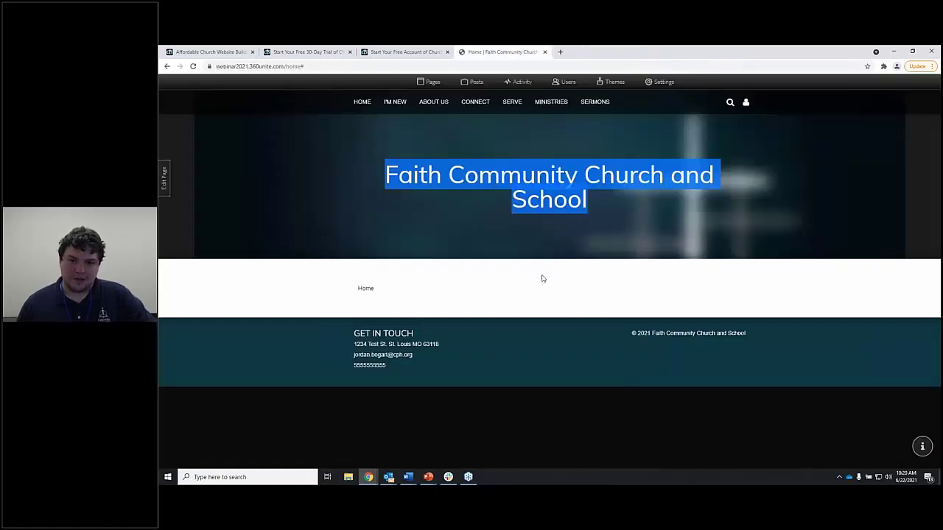
{"action": "left_click", "coordinate": [552, 301]}
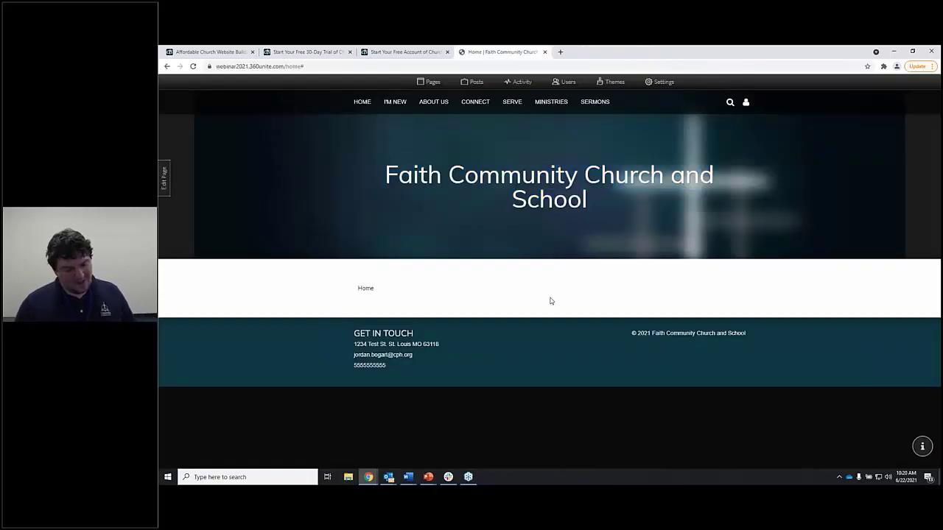
Open the site settings and review the account, calendar and domain sections.
{"action": "left_click", "coordinate": [662, 81]}
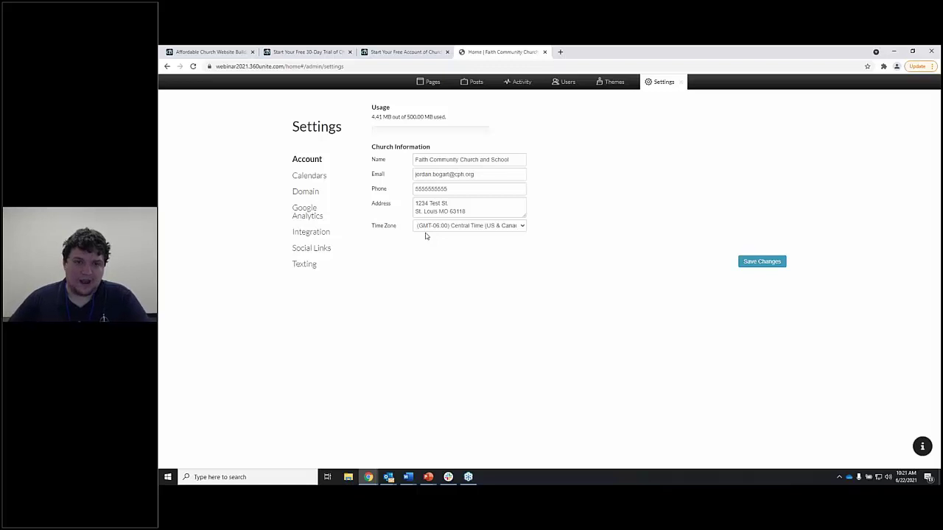
{"action": "left_click", "coordinate": [321, 175]}
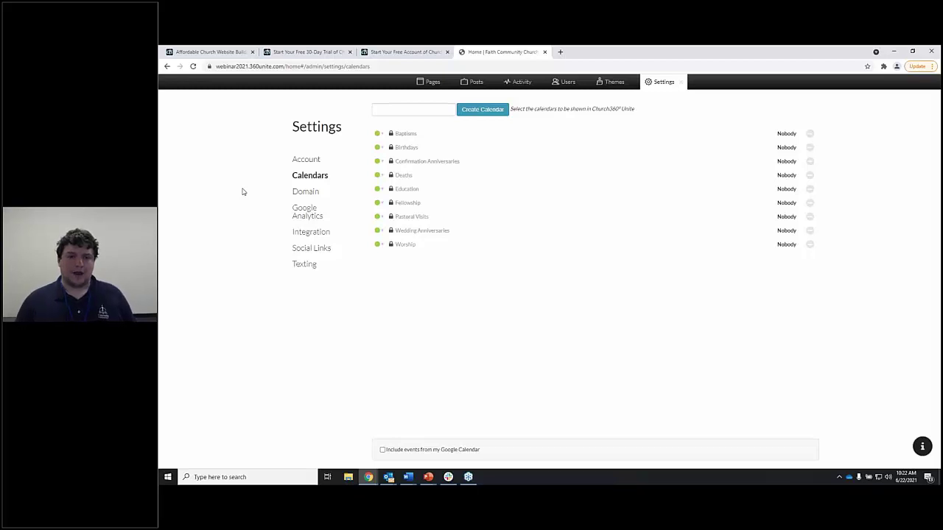
{"action": "left_click", "coordinate": [306, 193]}
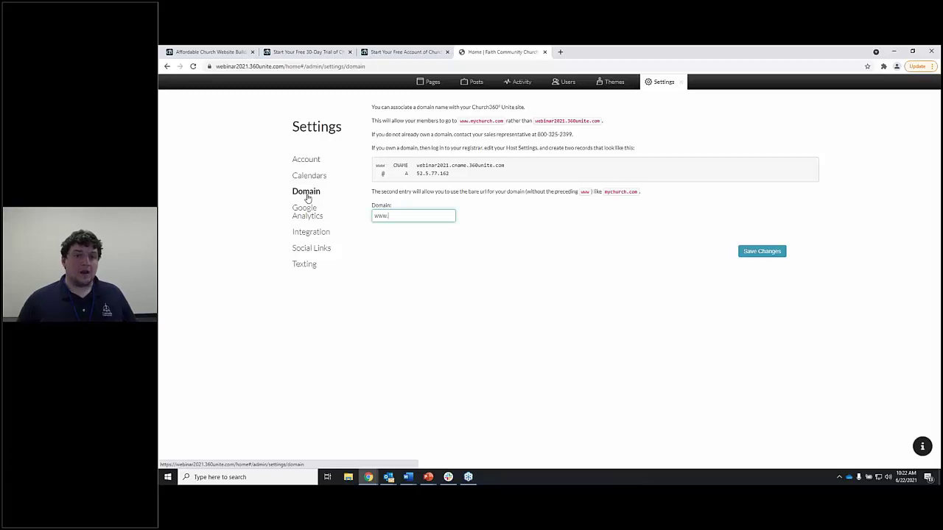
Examine the site's current base web address, revisit the account settings, and return to the domain settings.
{"action": "left_click_drag", "start_coordinate": [215, 66], "coordinate": [284, 67]}
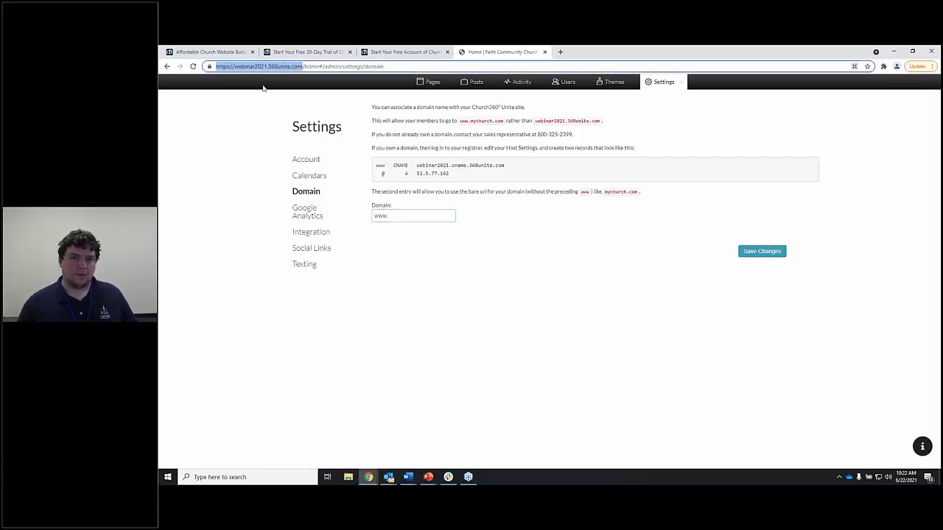
{"action": "left_click", "coordinate": [433, 257]}
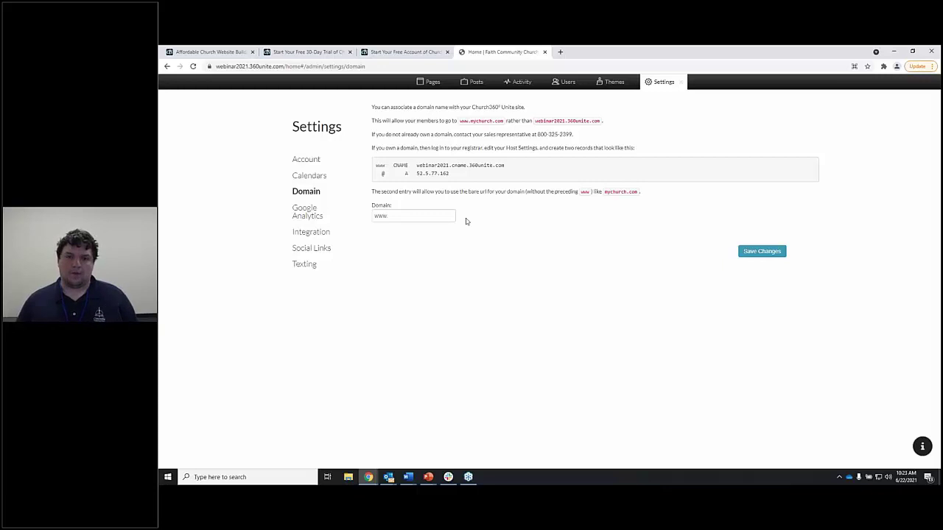
{"action": "left_click", "coordinate": [317, 159]}
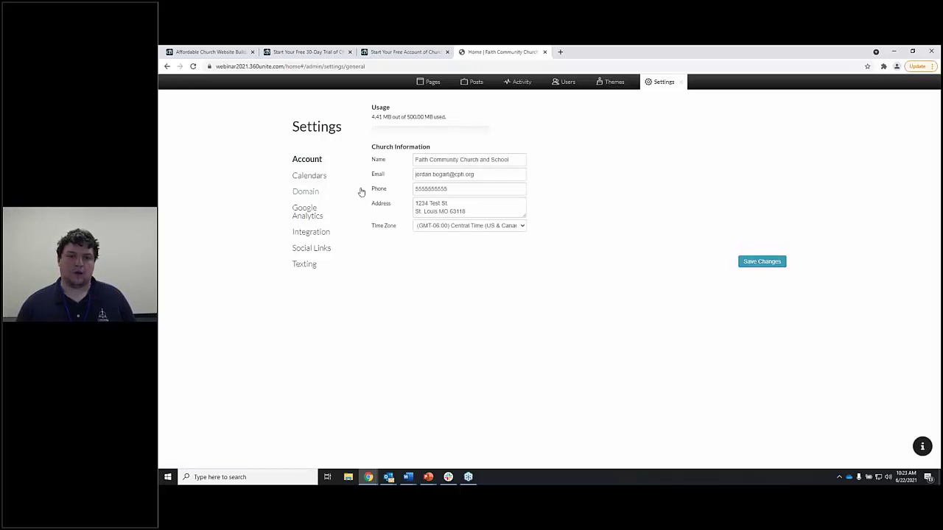
{"action": "left_click", "coordinate": [311, 194]}
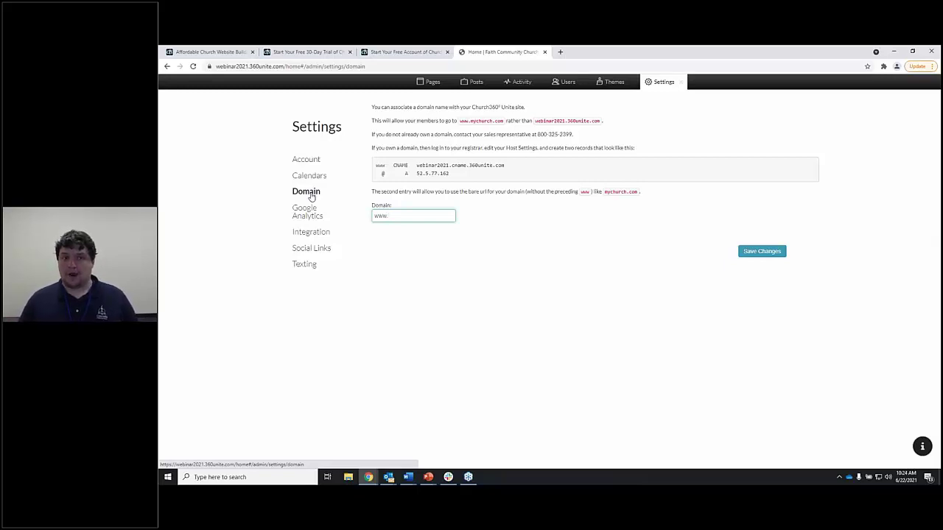
Check on the Church360 Unite pricing page which editions include a custom domain.
{"action": "left_click", "coordinate": [232, 53]}
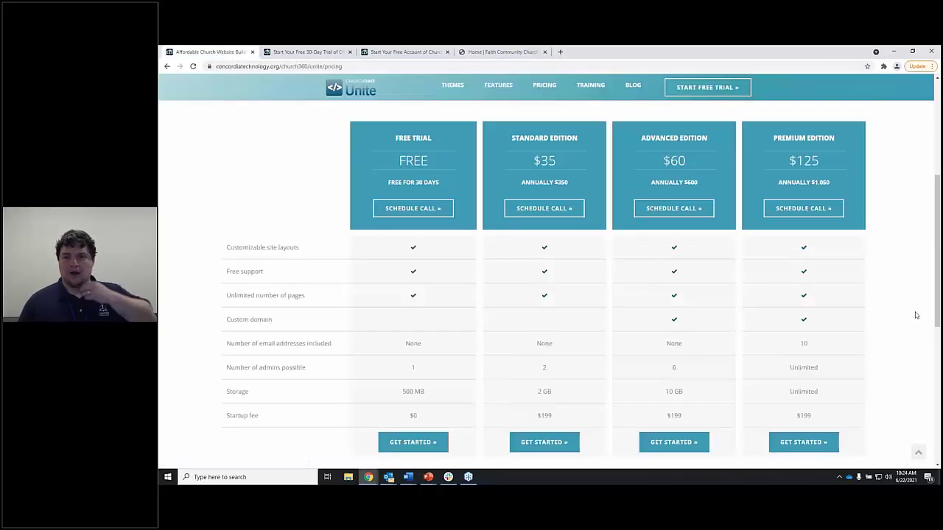
{"action": "scroll", "coordinate": [913, 312], "scroll_direction": "up", "scroll_amount": 1}
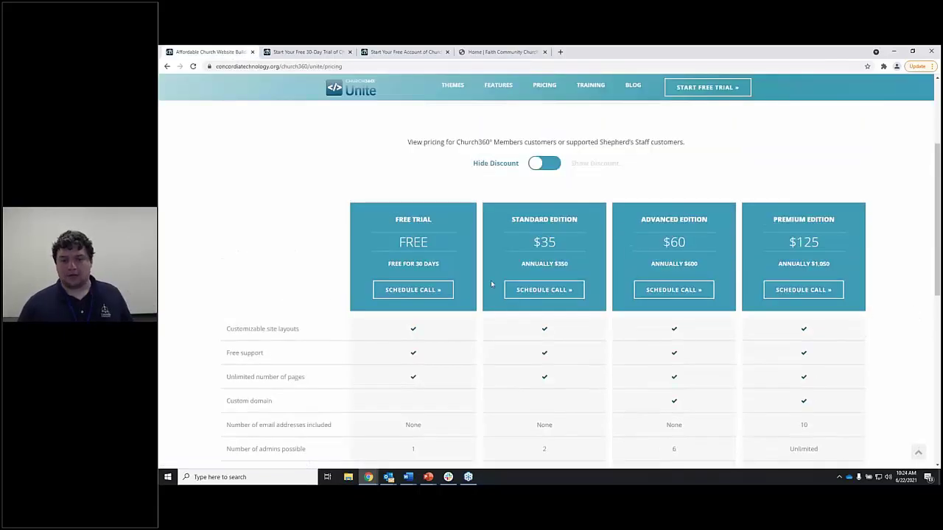
{"action": "scroll", "coordinate": [422, 196], "scroll_direction": "down", "scroll_amount": 1}
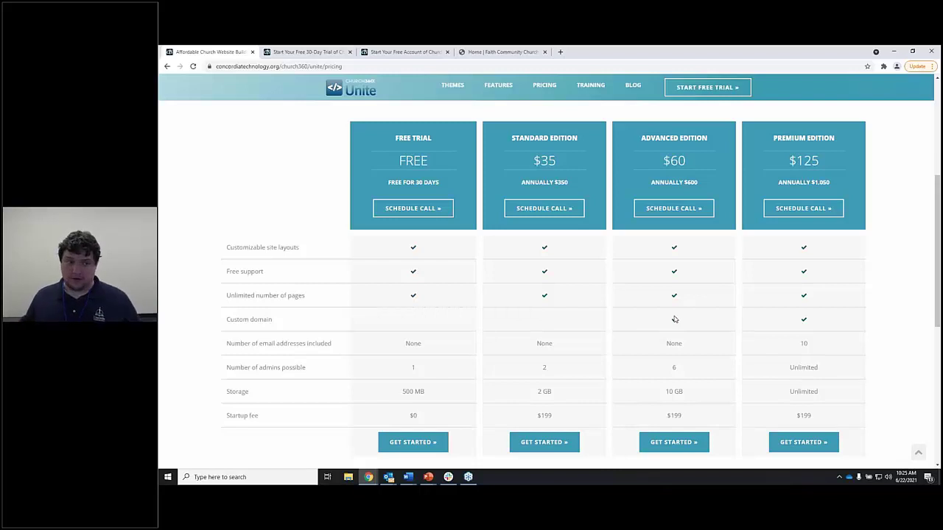
Return to the site's domain settings and read how a custom domain replaces the default 360unite.com address.
{"action": "left_click", "coordinate": [516, 55]}
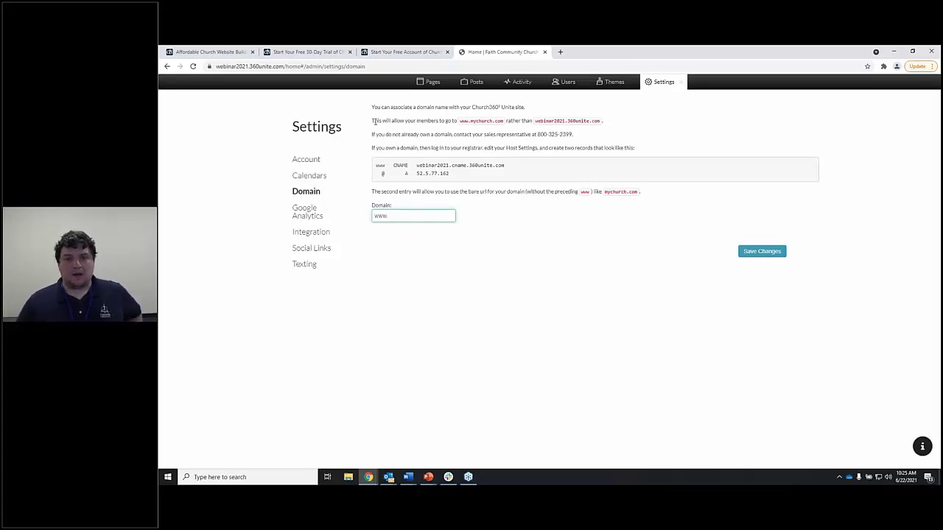
{"action": "left_click_drag", "start_coordinate": [372, 106], "coordinate": [391, 130]}
{"action": "left_click", "coordinate": [395, 132]}
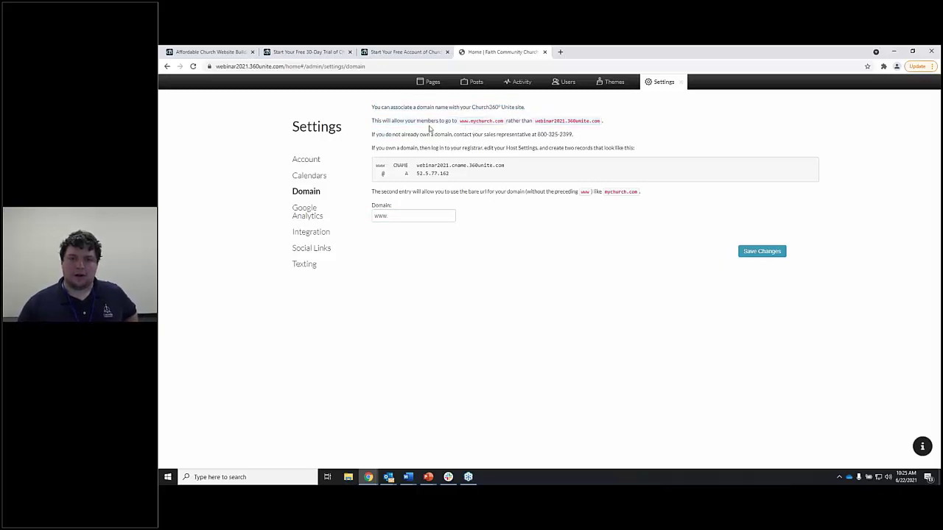
{"action": "left_click_drag", "start_coordinate": [402, 124], "coordinate": [462, 123]}
{"action": "left_click", "coordinate": [463, 124]}
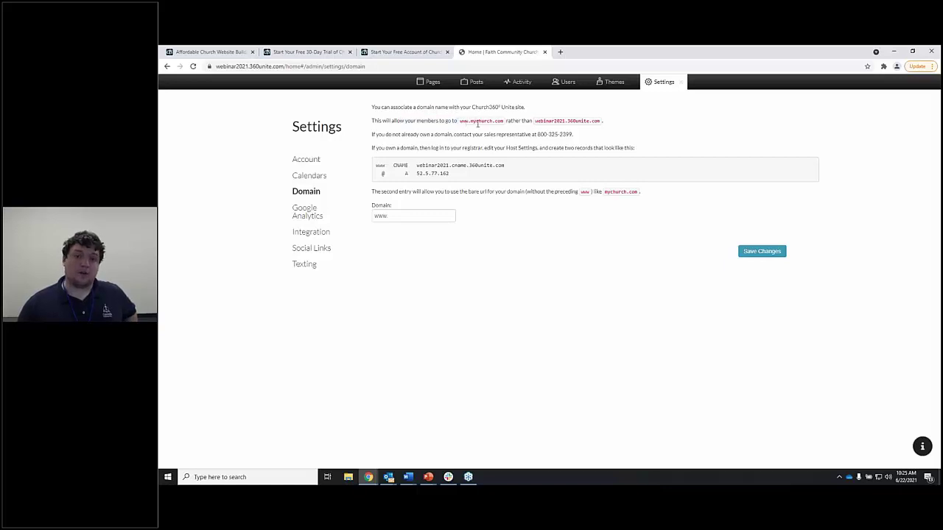
{"action": "left_click_drag", "start_coordinate": [536, 122], "coordinate": [587, 130]}
{"action": "left_click", "coordinate": [572, 136]}
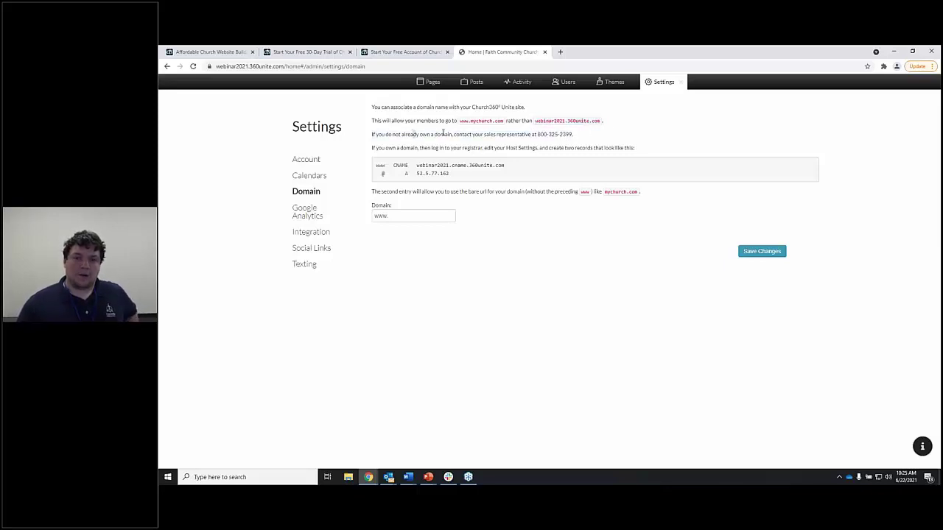
Read the instructions for obtaining or using an owned domain, including the CNAME and A records to create.
{"action": "left_click_drag", "start_coordinate": [417, 134], "coordinate": [564, 135]}
{"action": "left_click", "coordinate": [564, 134]}
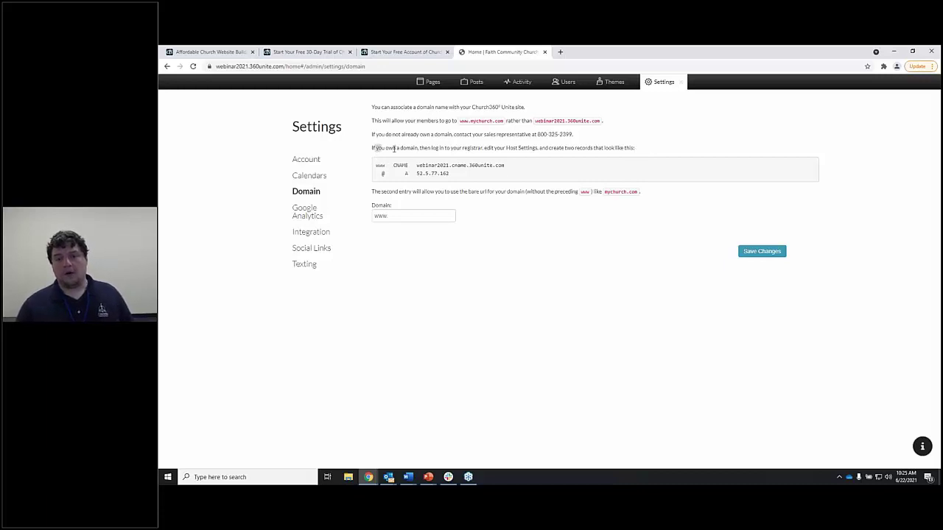
{"action": "left_click_drag", "start_coordinate": [375, 148], "coordinate": [506, 167]}
{"action": "left_click", "coordinate": [523, 158]}
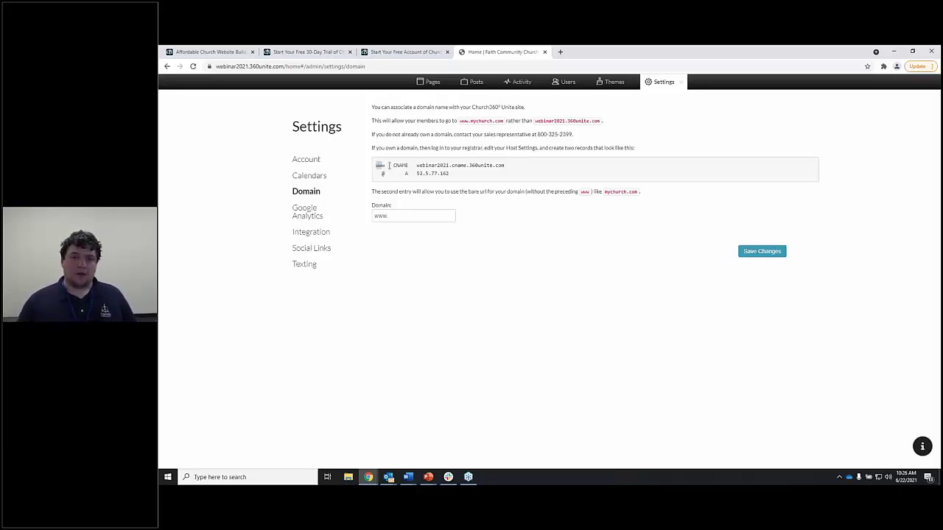
{"action": "left_click_drag", "start_coordinate": [381, 165], "coordinate": [472, 176]}
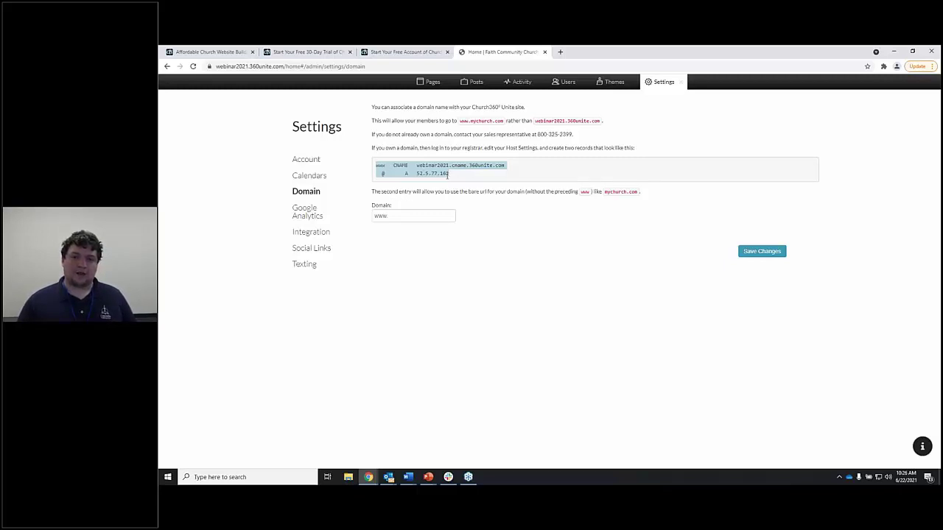
{"action": "left_click", "coordinate": [422, 213]}
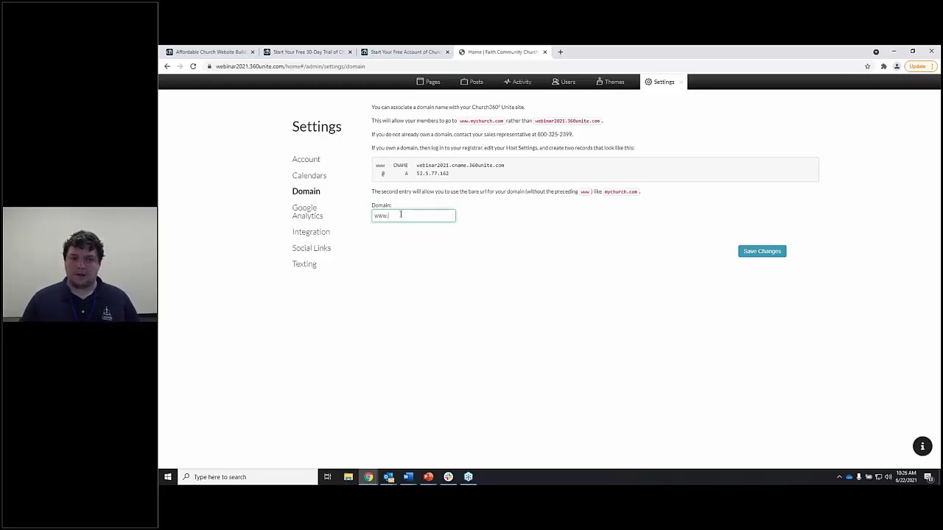
{"action": "left_click", "coordinate": [304, 159]}
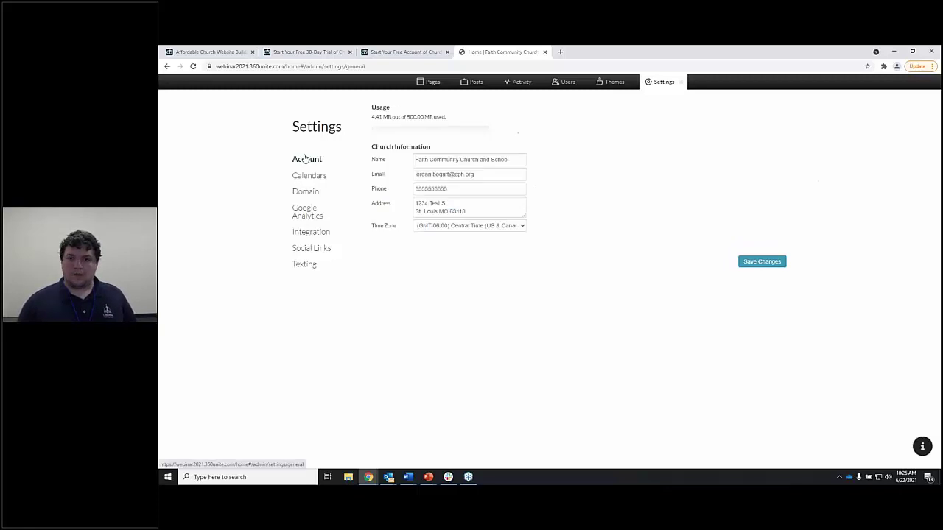
{"action": "left_click", "coordinate": [312, 195]}
{"action": "left_click", "coordinate": [433, 216]}
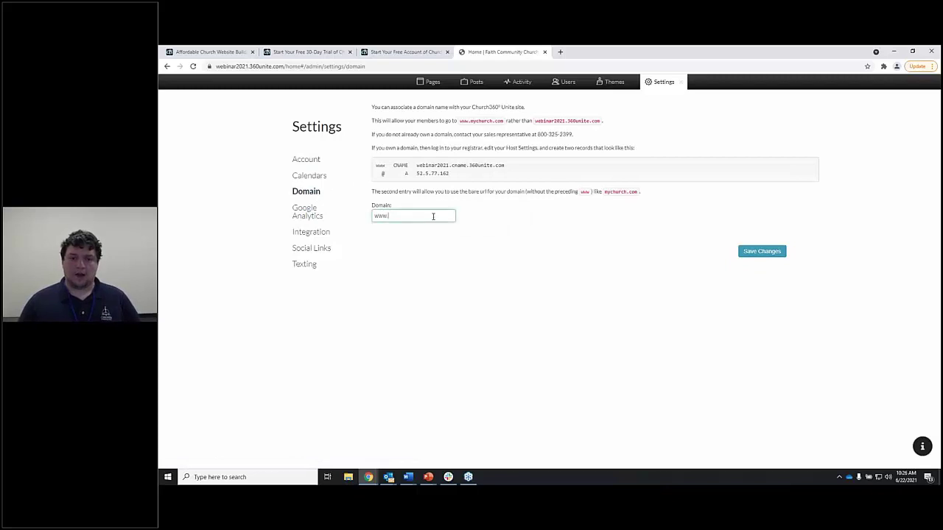
{"action": "type", "text": "faithcom"}
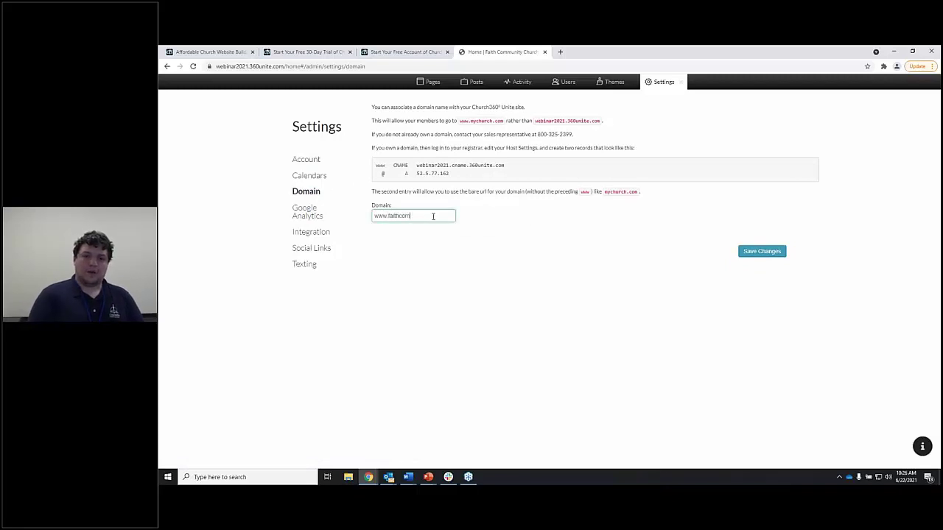
{"action": "type", "text": "munitychurch.c"}
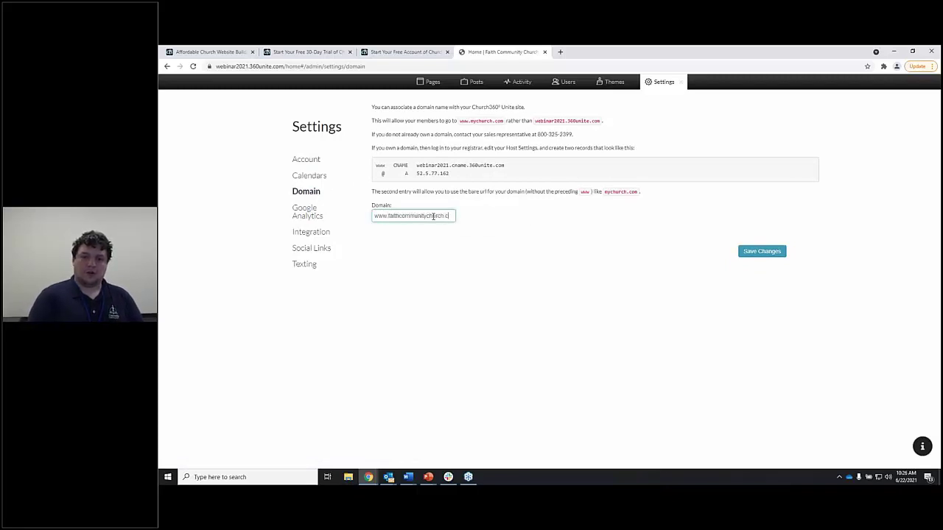
{"action": "type", "text": "om"}
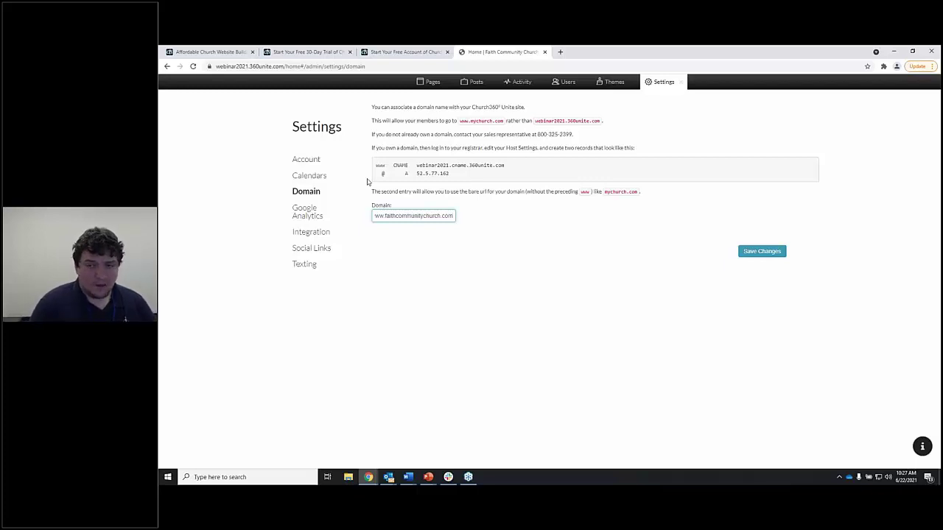
Examine the included email addresses and add-on terms on the pricing page, and return to the domain settings.
{"action": "left_click", "coordinate": [224, 56]}
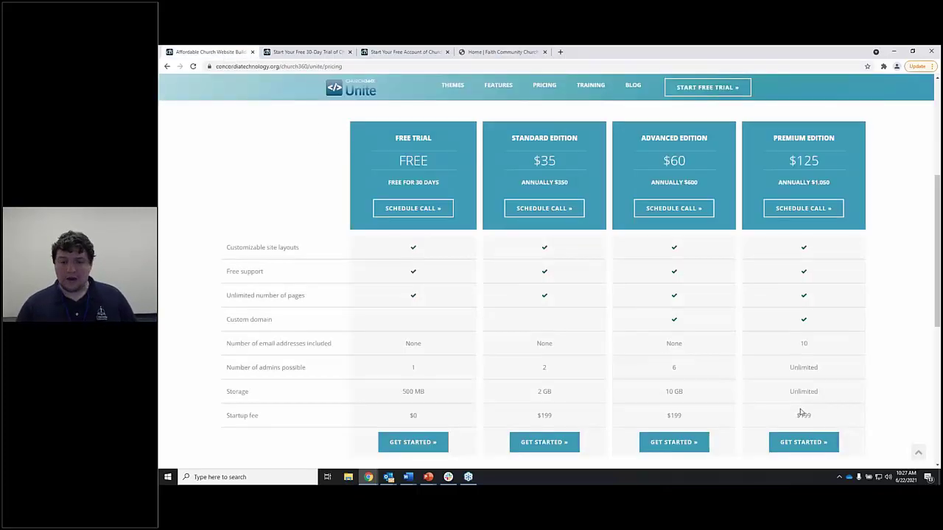
{"action": "left_click_drag", "start_coordinate": [795, 348], "coordinate": [813, 348]}
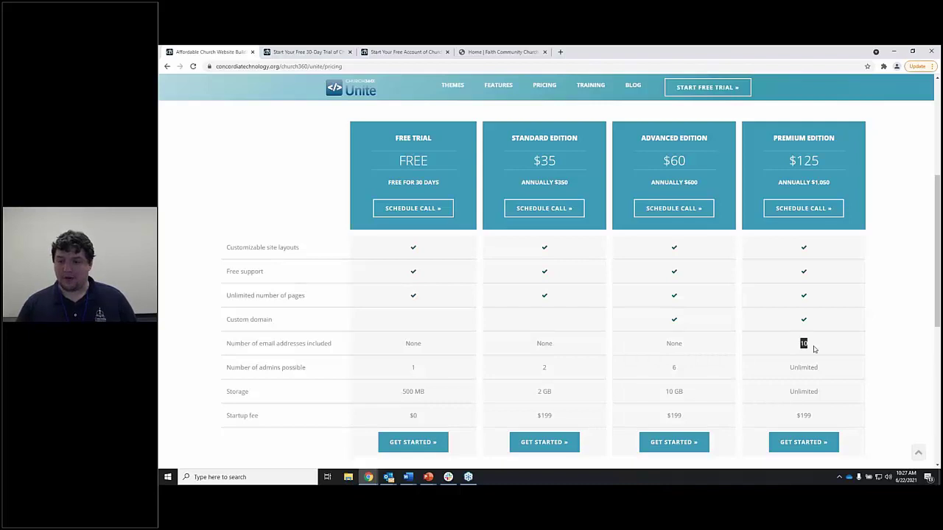
{"action": "left_click", "coordinate": [814, 349]}
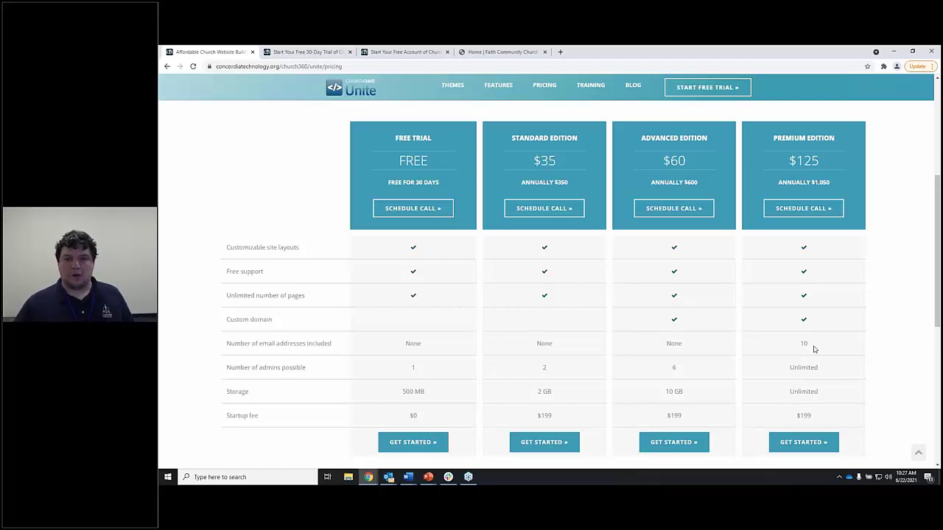
{"action": "scroll", "coordinate": [819, 349], "scroll_direction": "down", "scroll_amount": 2}
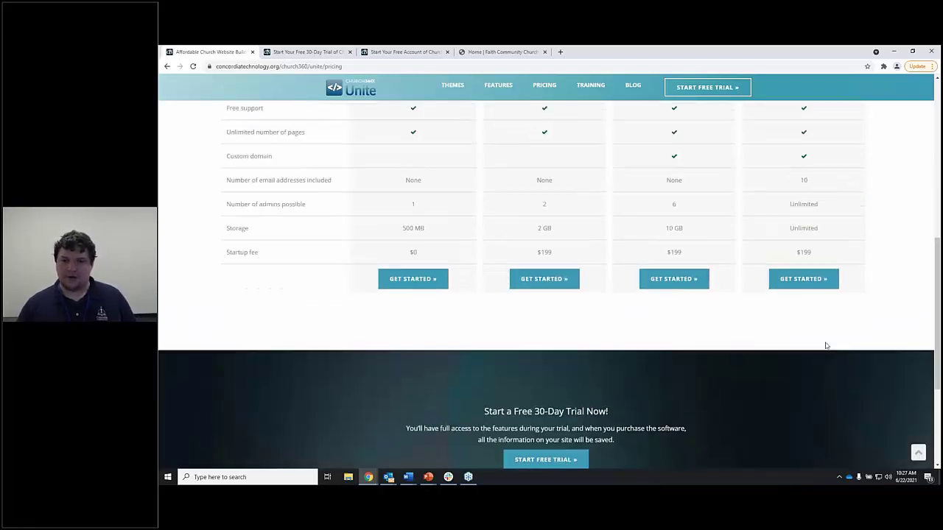
{"action": "scroll", "coordinate": [825, 343], "scroll_direction": "up", "scroll_amount": 3}
{"action": "scroll", "coordinate": [825, 323], "scroll_direction": "up", "scroll_amount": 2}
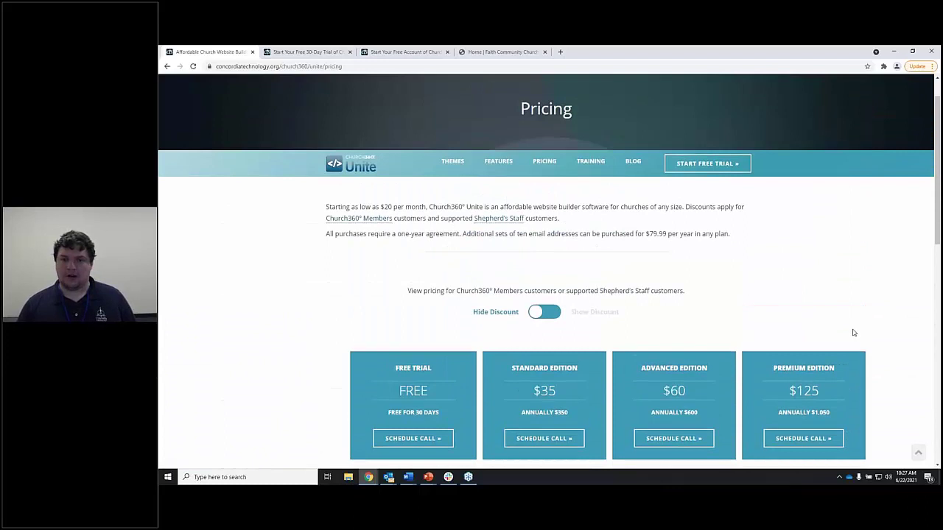
{"action": "scroll", "coordinate": [853, 333], "scroll_direction": "down", "scroll_amount": 3}
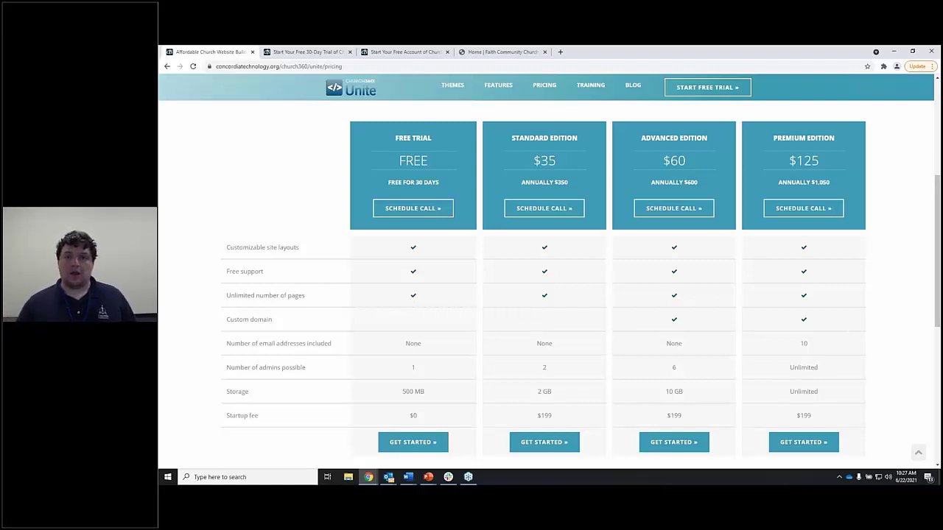
{"action": "left_click", "coordinate": [486, 56]}
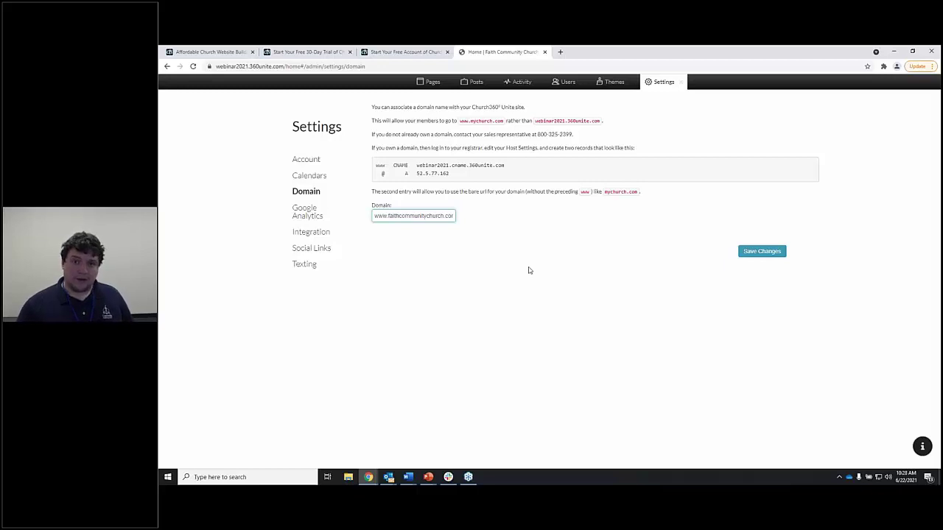
Review the Google Analytics settings, turning the Enable Google Analytics option on and off again.
{"action": "left_click", "coordinate": [305, 215]}
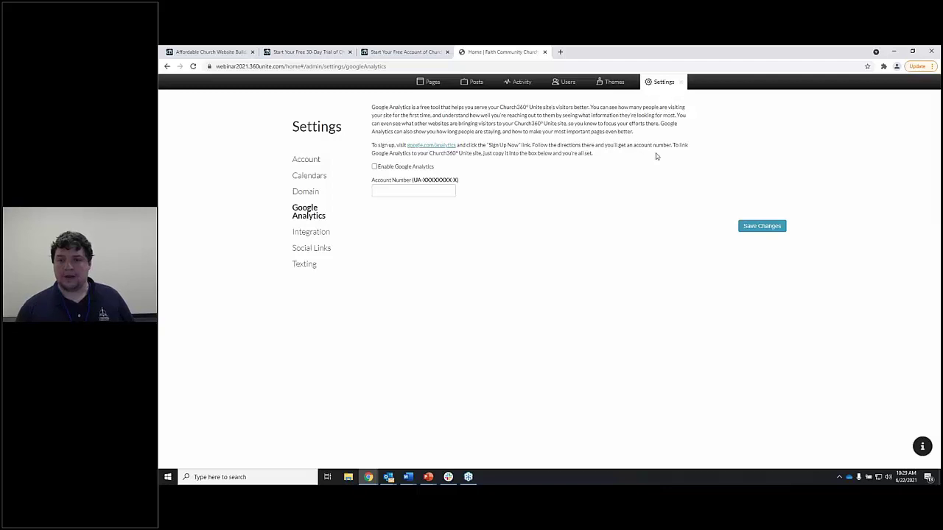
{"action": "left_click", "coordinate": [383, 171]}
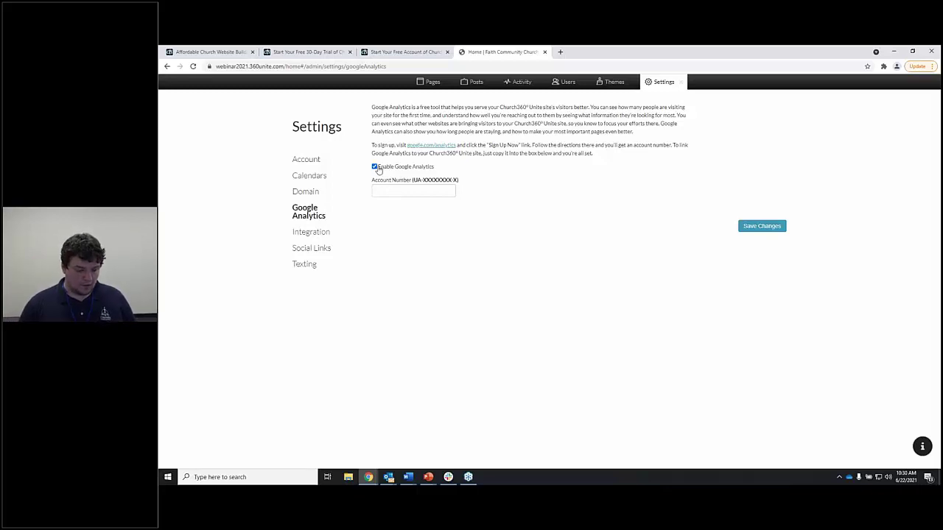
{"action": "left_click", "coordinate": [374, 167]}
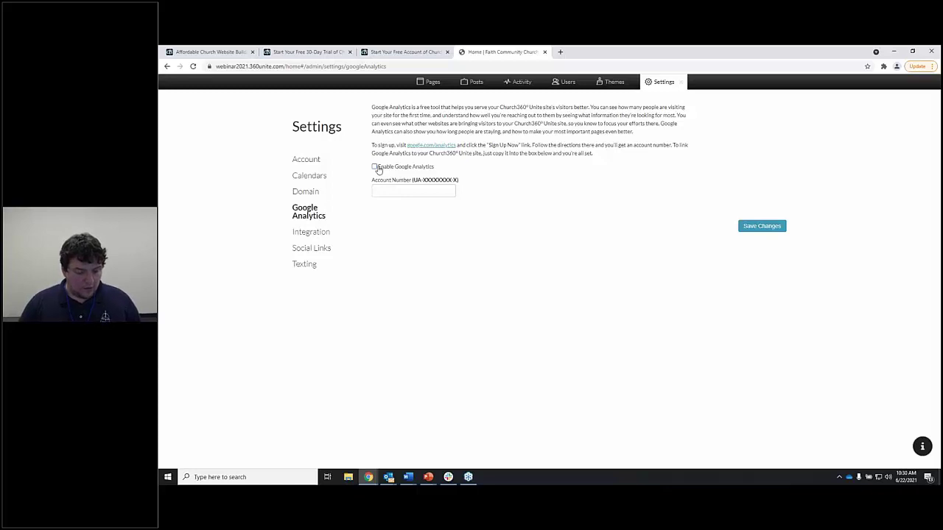
Review the Shepherd's Staff integration settings and the social media link fields.
{"action": "left_click", "coordinate": [325, 233]}
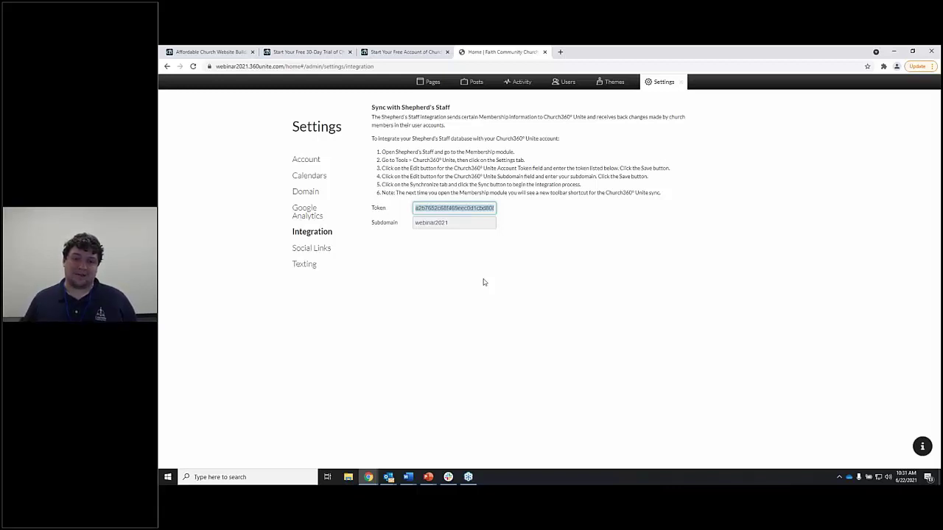
{"action": "left_click", "coordinate": [301, 251]}
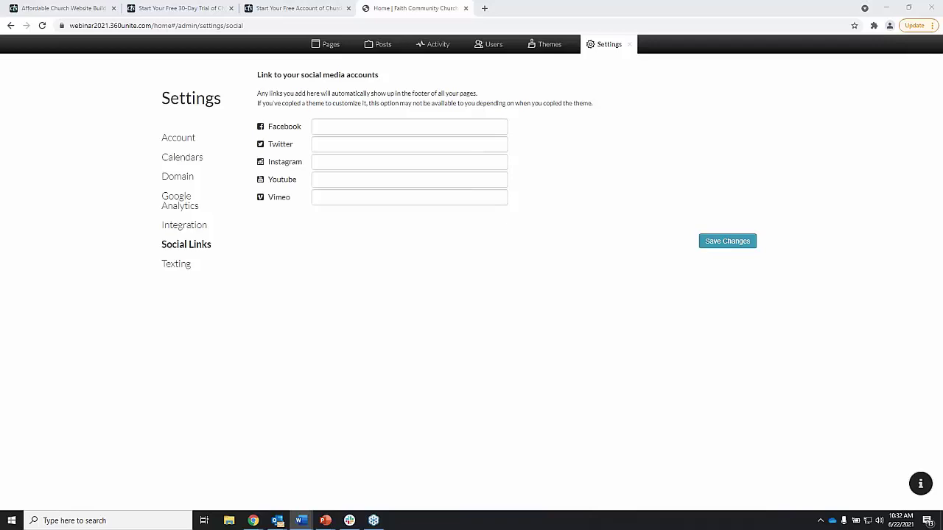
{"action": "right_click", "coordinate": [330, 127]}
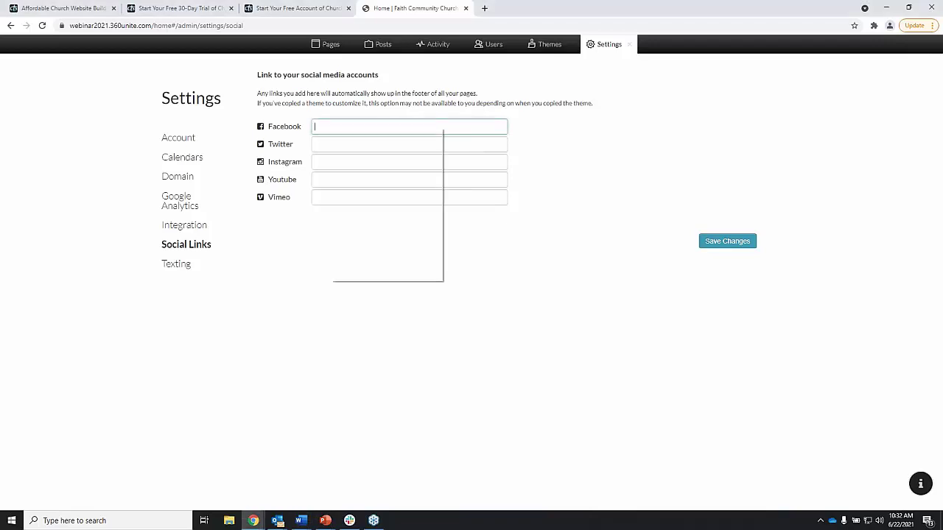
{"action": "left_click", "coordinate": [354, 204]}
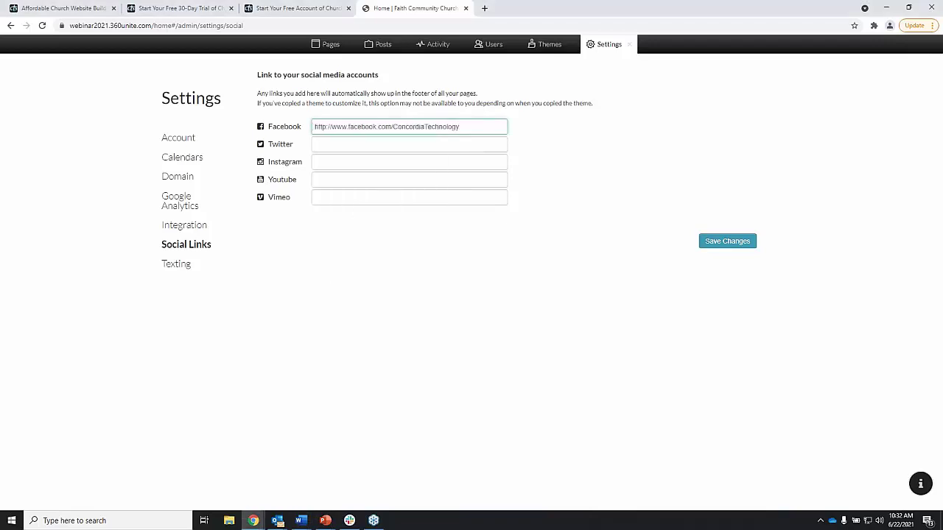
{"action": "key", "text": "alt+Tab"}
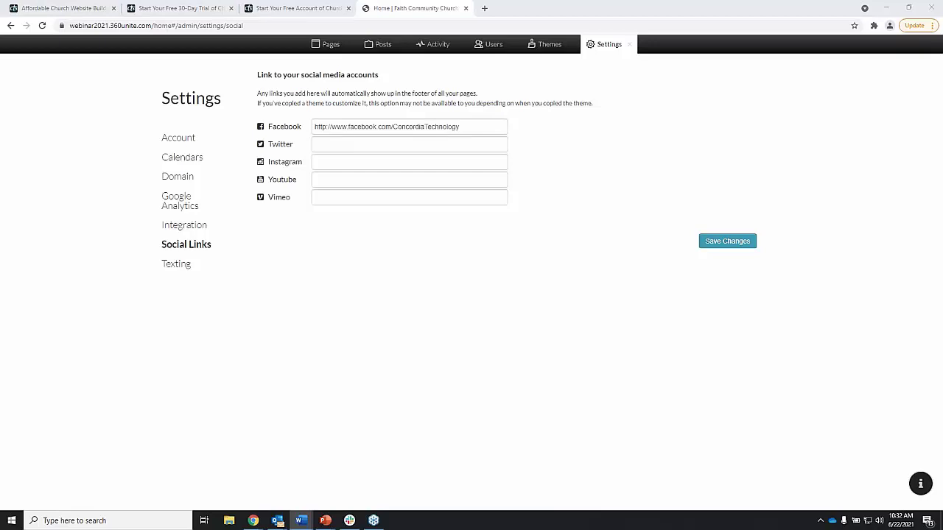
{"action": "right_click", "coordinate": [408, 143]}
{"action": "left_click", "coordinate": [431, 217]}
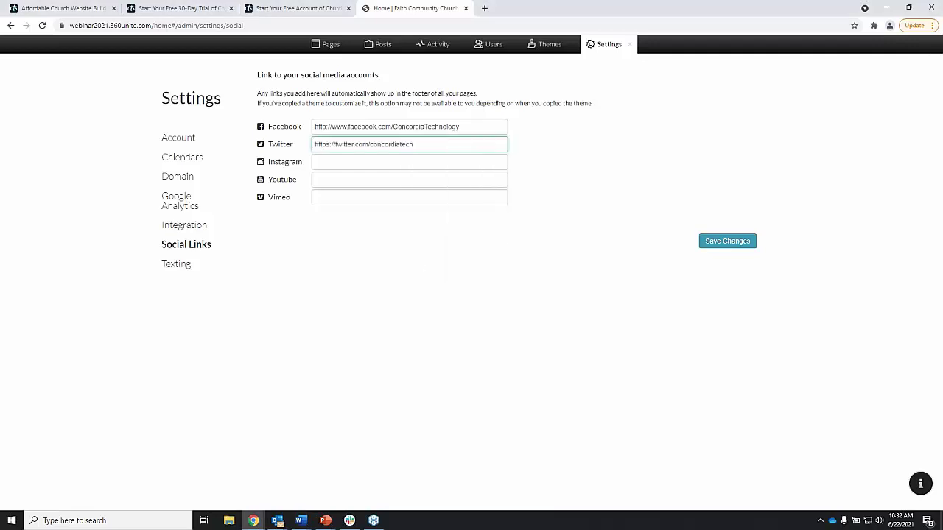
{"action": "left_click", "coordinate": [300, 520]}
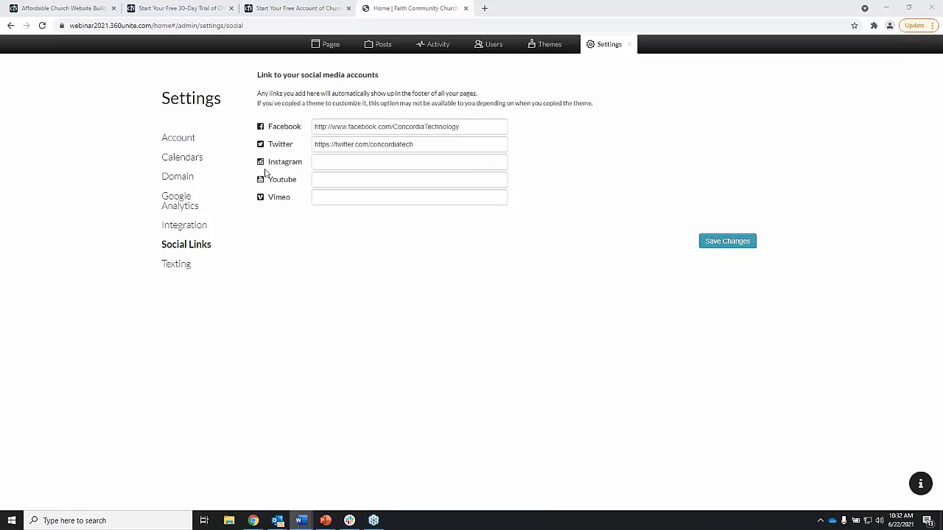
{"action": "left_click", "coordinate": [345, 162]}
{"action": "type", "text": "https://www.instagram.com/concordiatech/"}
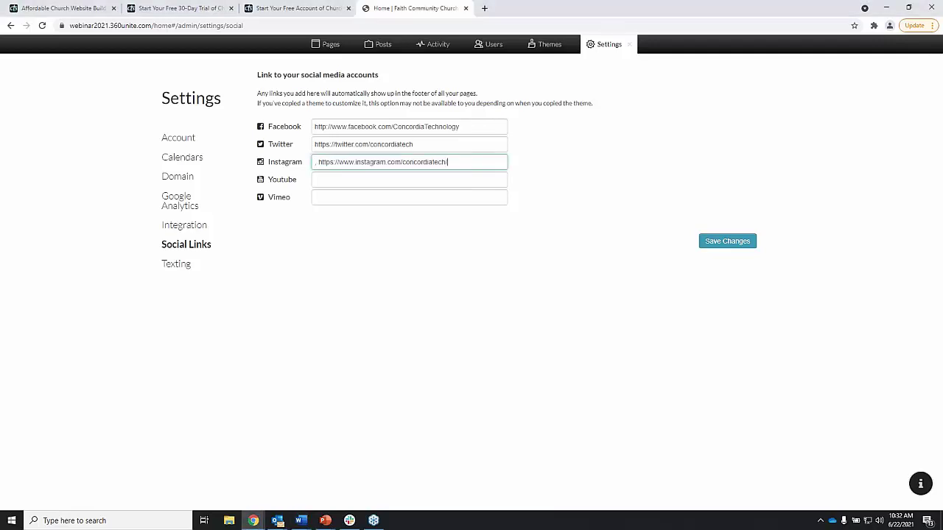
{"action": "key", "text": "BackSpace"}
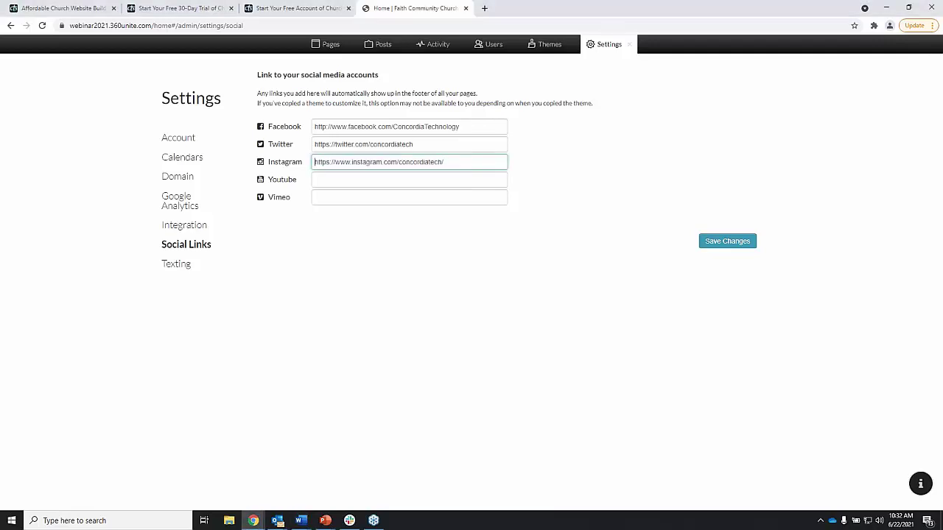
{"action": "left_click", "coordinate": [300, 521]}
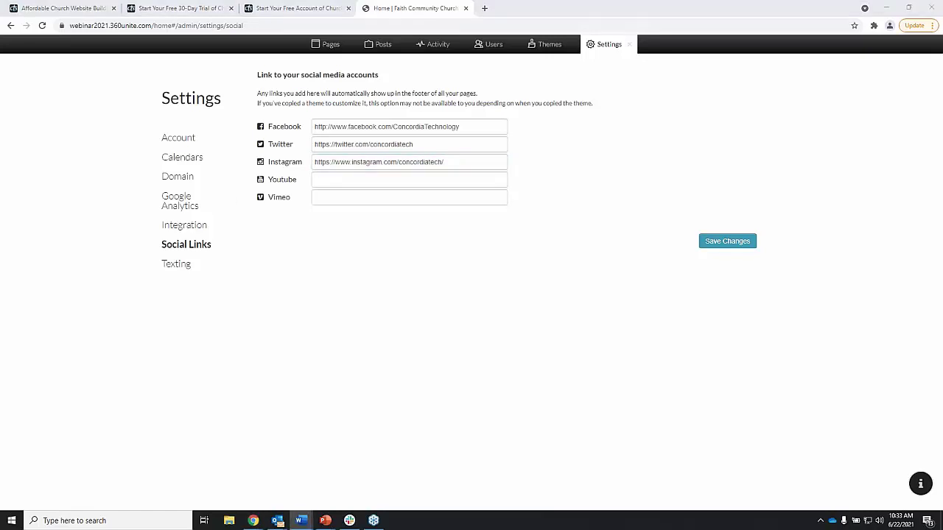
{"action": "left_click", "coordinate": [404, 177]}
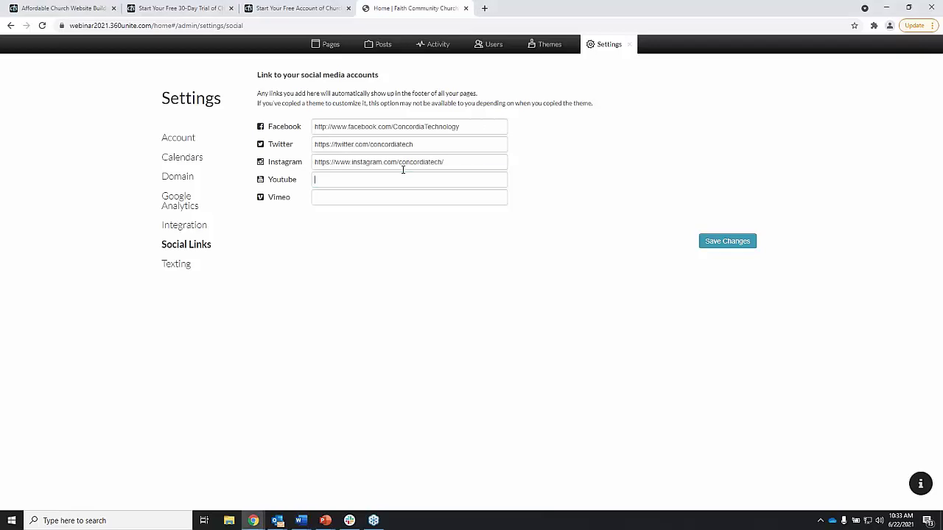
{"action": "type", "text": "http://www.youtube.com/concordiatechnology"}
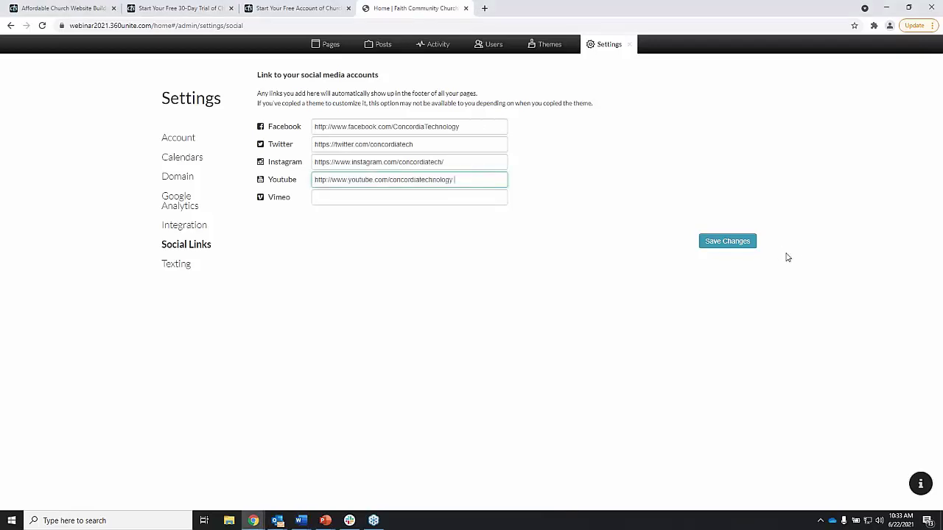
{"action": "left_click", "coordinate": [701, 243]}
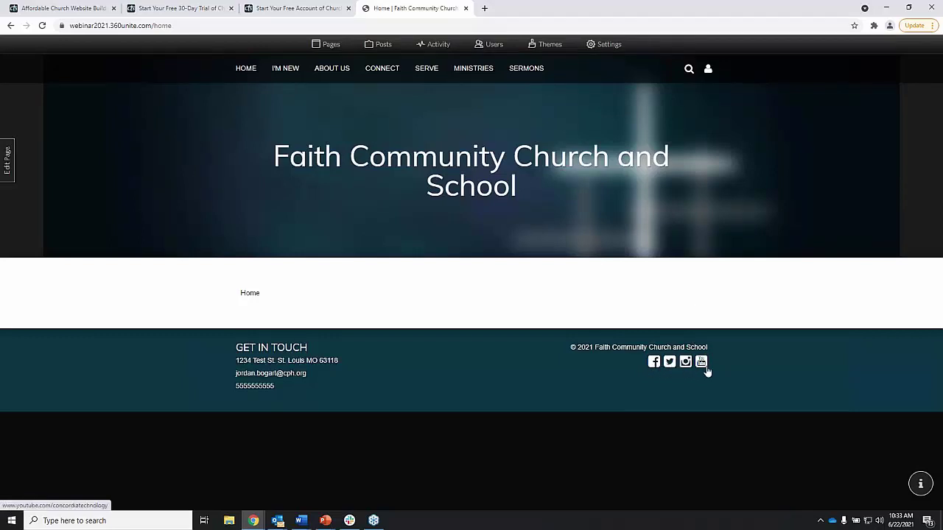
Check the Facebook link in the site's footer by opening its page, and return to the home page.
{"action": "left_click", "coordinate": [655, 364]}
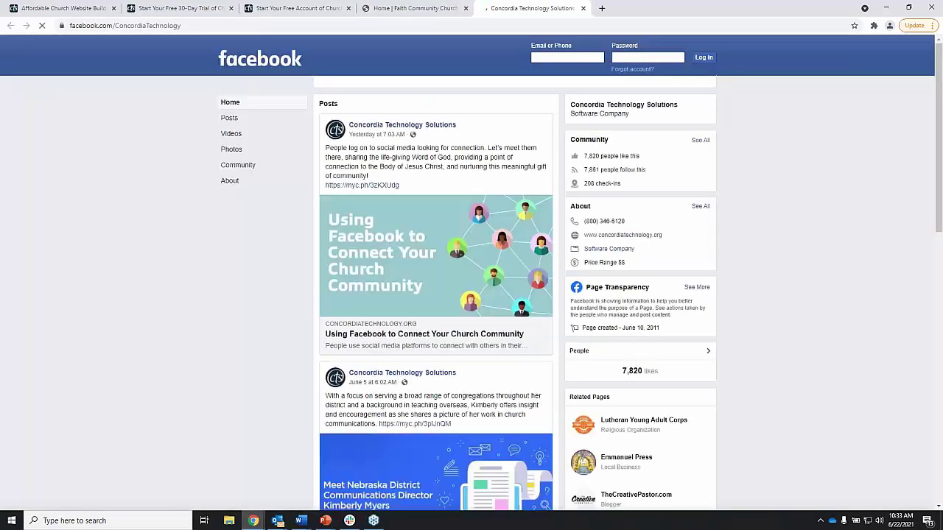
{"action": "left_click", "coordinate": [583, 9]}
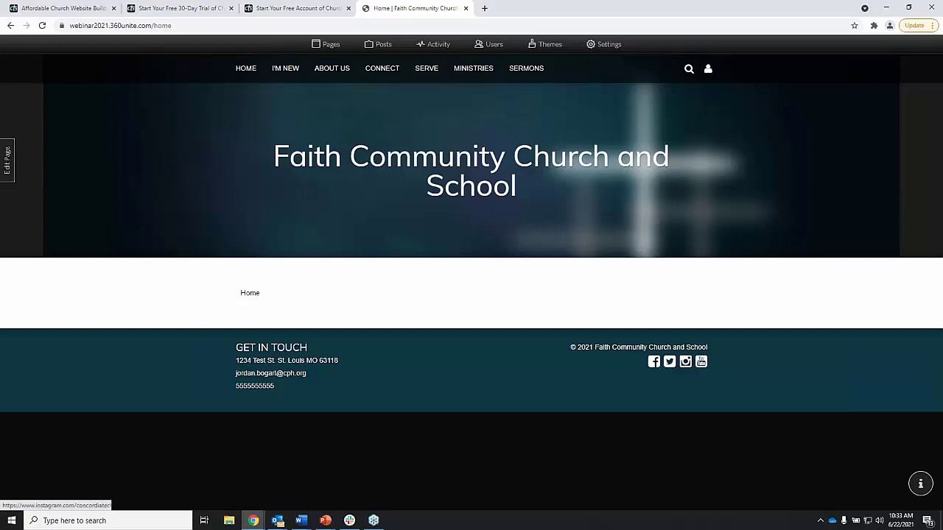
Review the saved social links and the texting opt-in settings.
{"action": "left_click", "coordinate": [600, 47]}
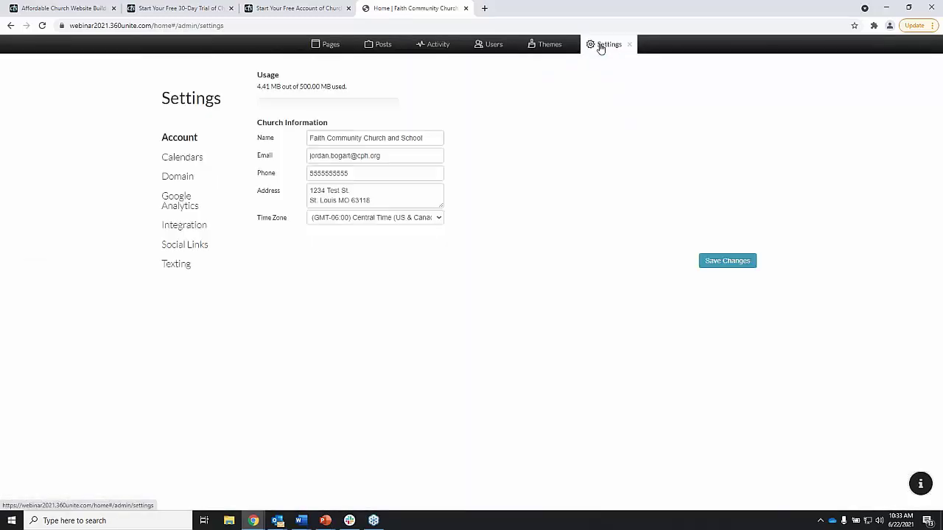
{"action": "left_click", "coordinate": [180, 250]}
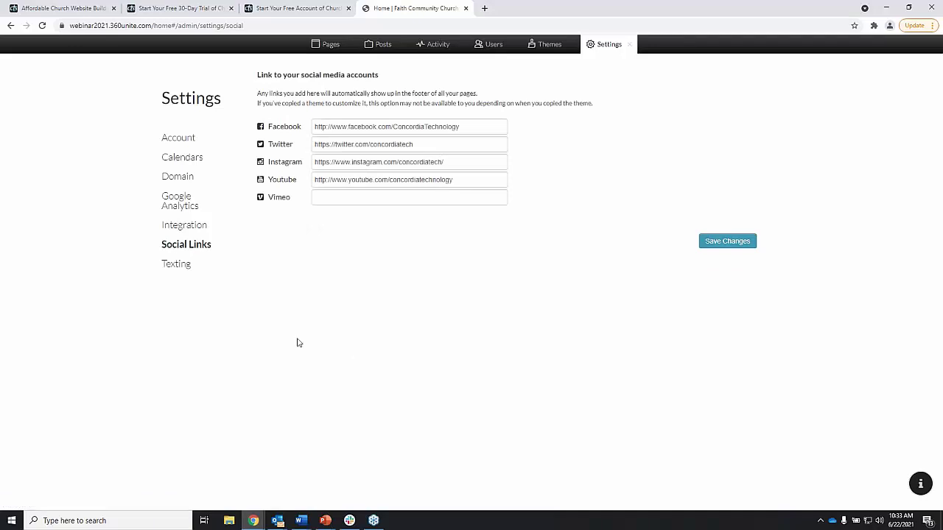
{"action": "left_click", "coordinate": [184, 267]}
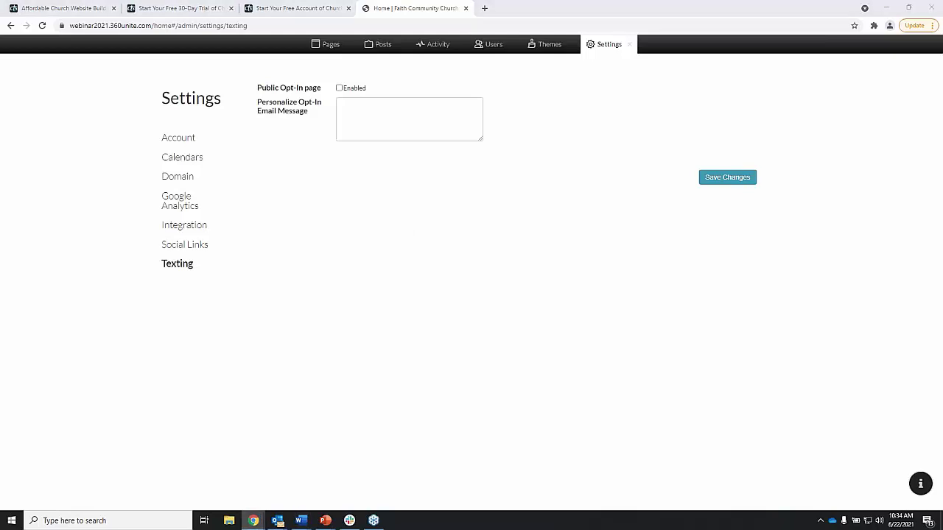
Switch to the Google timer page and start a 5-minute countdown in full-screen view.
{"action": "left_click_drag", "start_coordinate": [200, 135], "coordinate": [534, 6]}
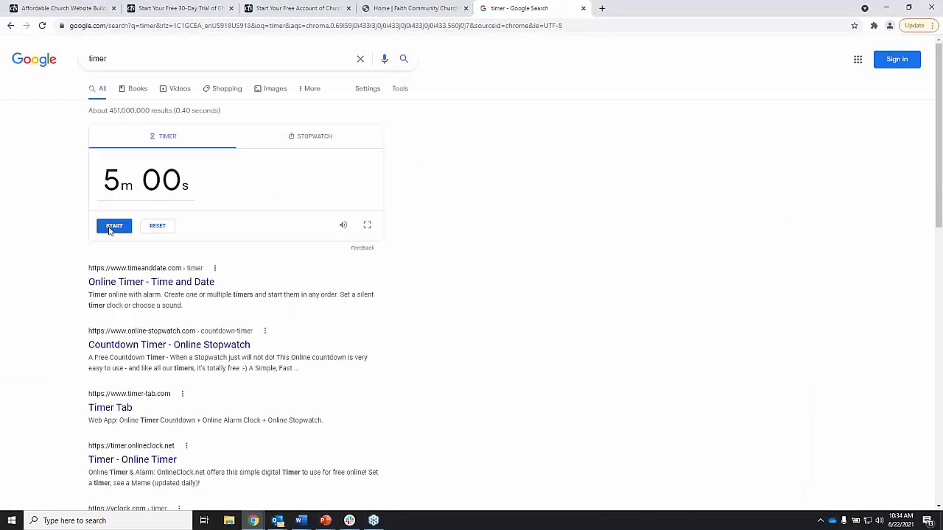
{"action": "left_click", "coordinate": [367, 224]}
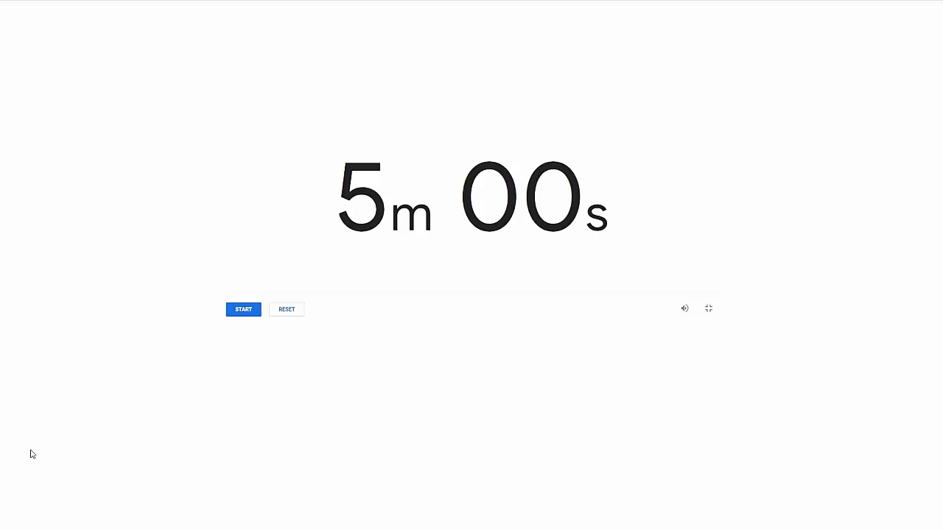
{"action": "left_click", "coordinate": [243, 310]}
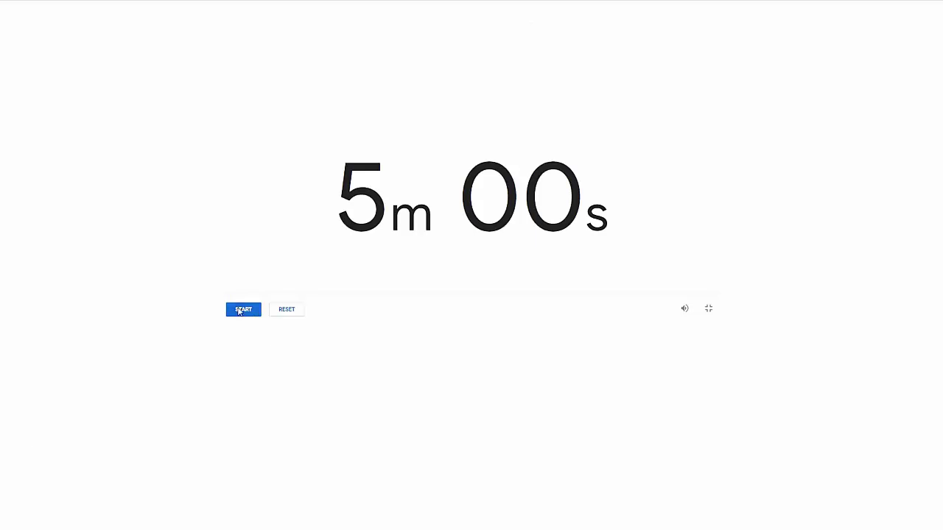
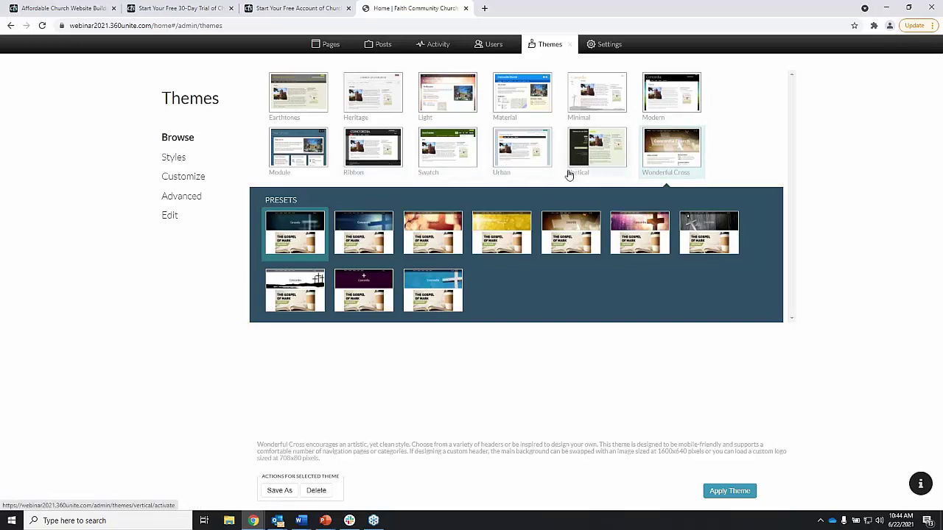
Apply the Modern theme with the bright blue bokeh preset, and examine the church name header on the home page.
{"action": "left_click", "coordinate": [662, 90]}
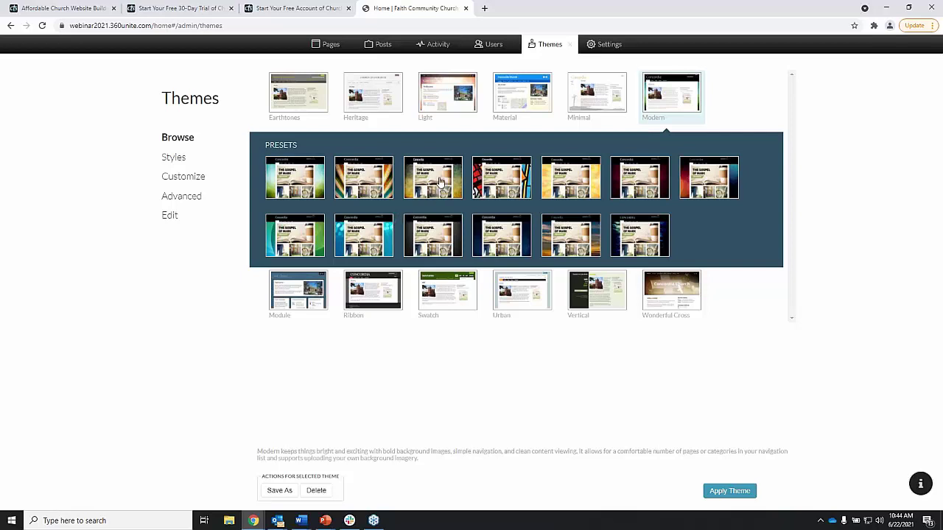
{"action": "left_click", "coordinate": [508, 178]}
{"action": "left_click", "coordinate": [373, 232]}
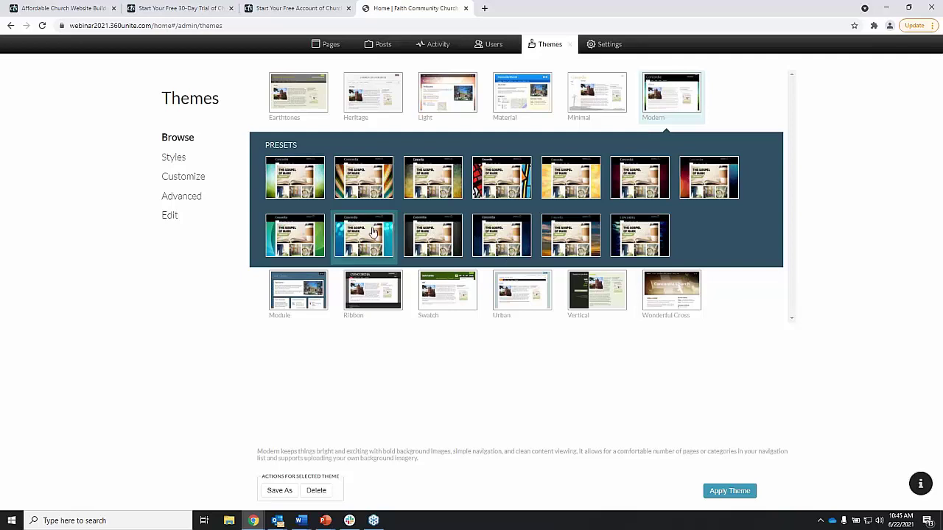
{"action": "left_click", "coordinate": [735, 492]}
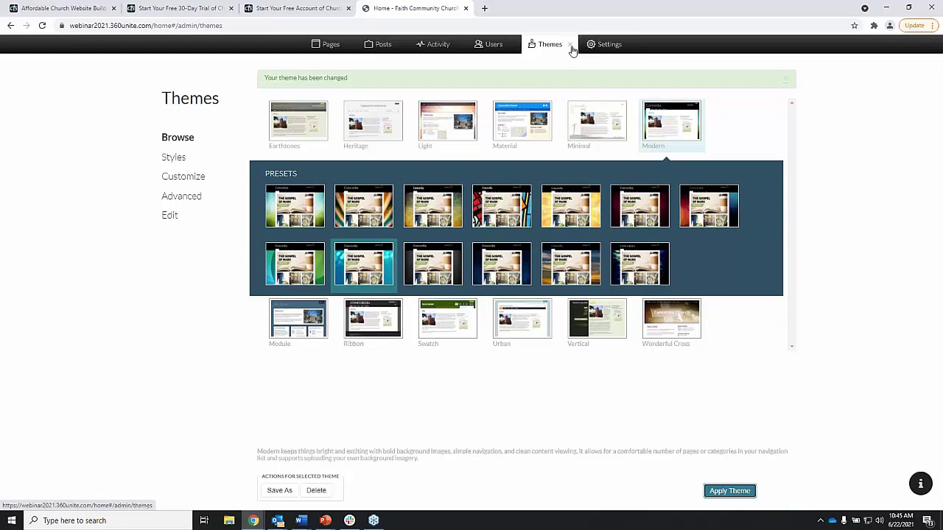
{"action": "left_click", "coordinate": [572, 49]}
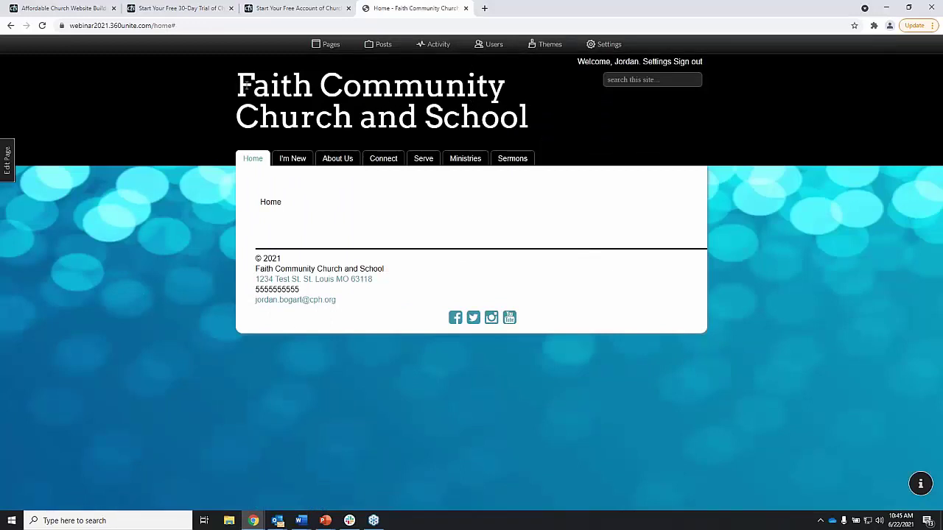
{"action": "left_click_drag", "start_coordinate": [242, 84], "coordinate": [533, 126]}
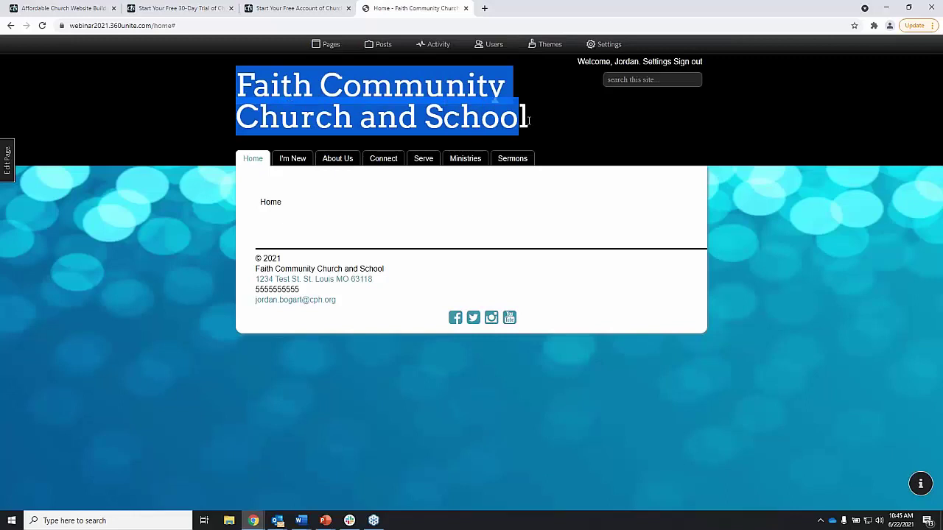
Examine the Modern, Earthtones and Light theme descriptions for their navigation limits and custom image or logo sizes.
{"action": "left_click", "coordinate": [551, 47]}
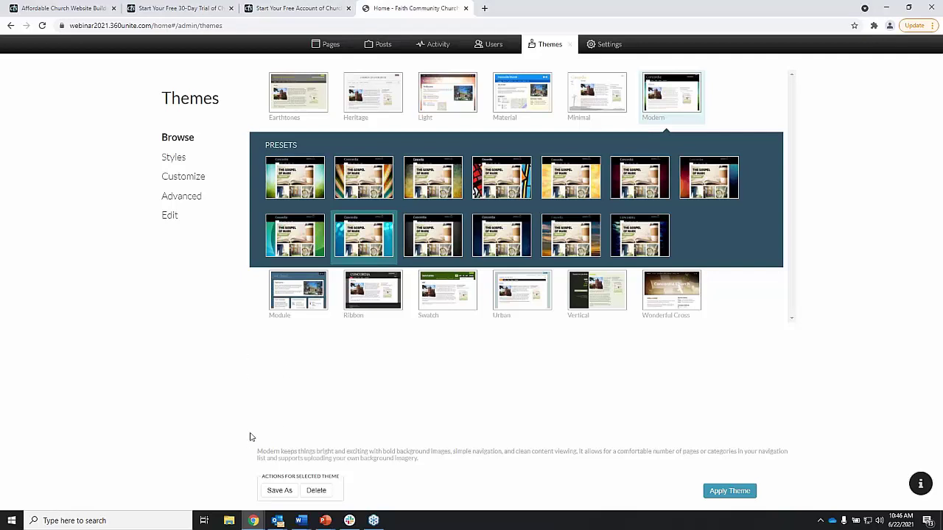
{"action": "left_click_drag", "start_coordinate": [256, 451], "coordinate": [515, 465]}
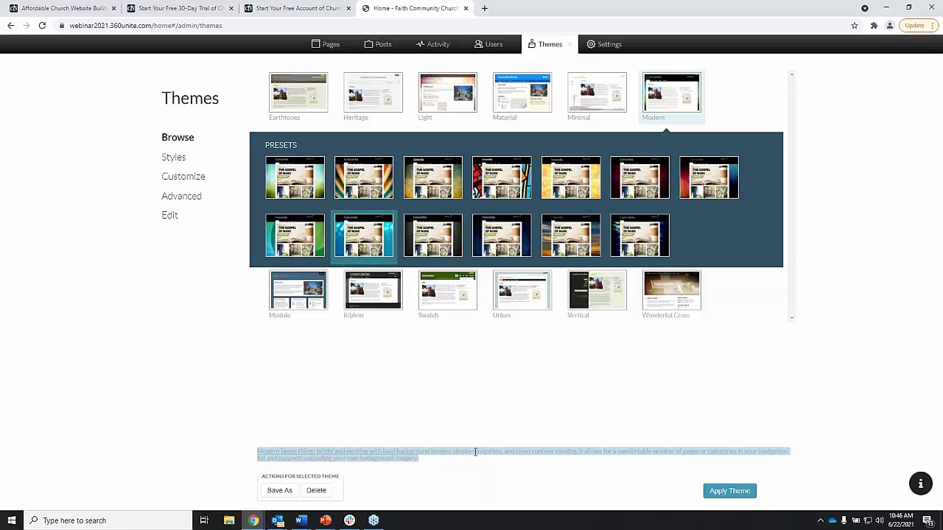
{"action": "left_click", "coordinate": [307, 98]}
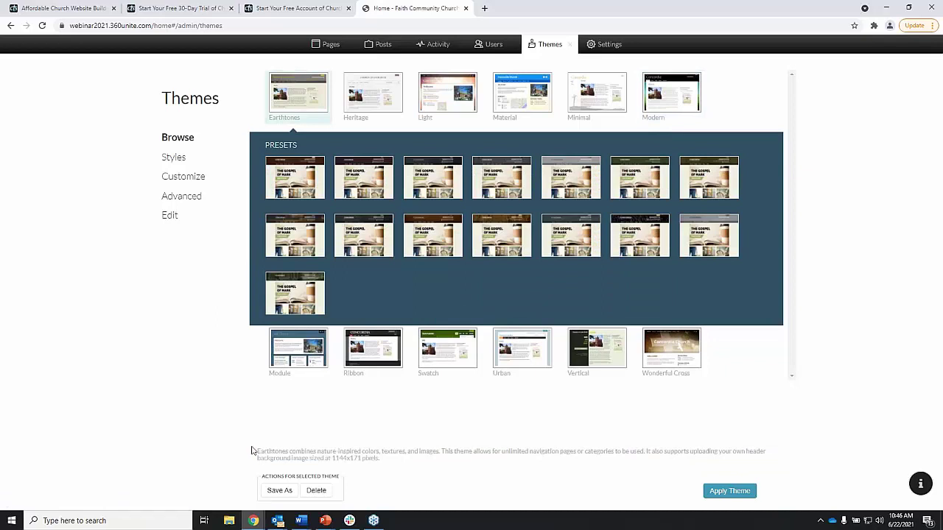
{"action": "left_click_drag", "start_coordinate": [254, 450], "coordinate": [380, 458]}
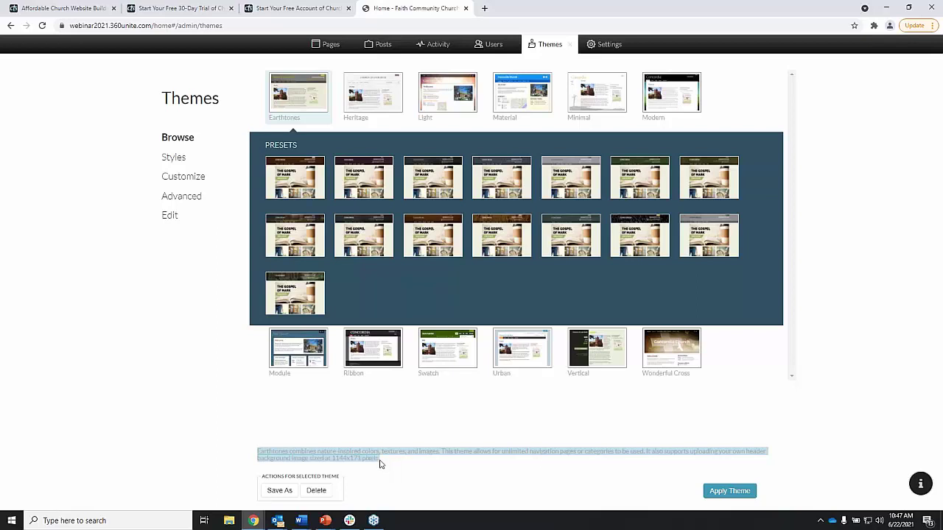
{"action": "left_click", "coordinate": [439, 105]}
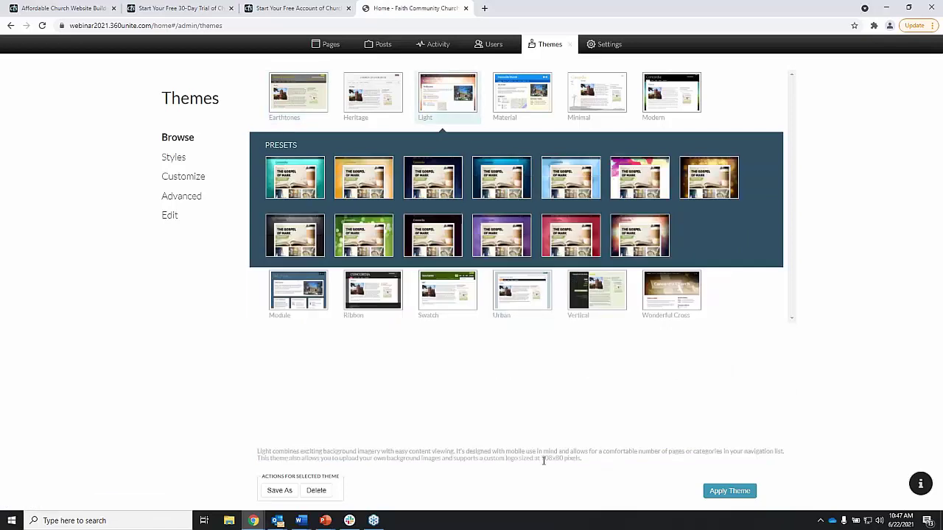
{"action": "left_click_drag", "start_coordinate": [543, 459], "coordinate": [583, 459]}
{"action": "left_click", "coordinate": [583, 459]}
Apply the Wonderful Cross theme with the black-and-white cross preset, and view the site's home page.
{"action": "left_click", "coordinate": [696, 309]}
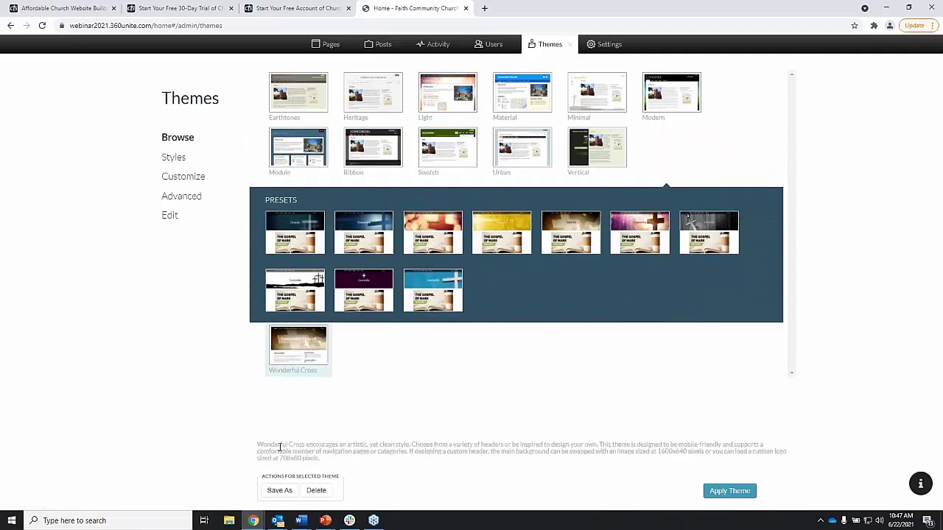
{"action": "left_click_drag", "start_coordinate": [280, 444], "coordinate": [362, 447]}
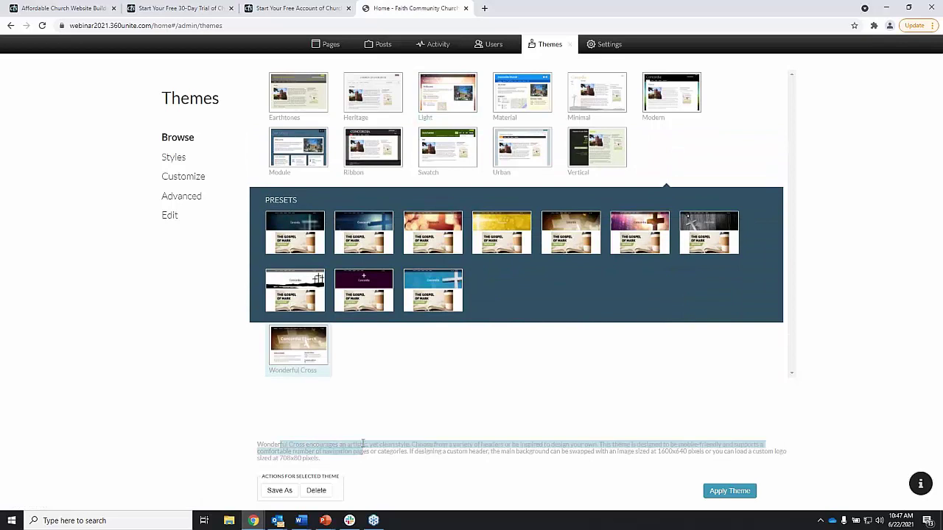
{"action": "left_click", "coordinate": [309, 236]}
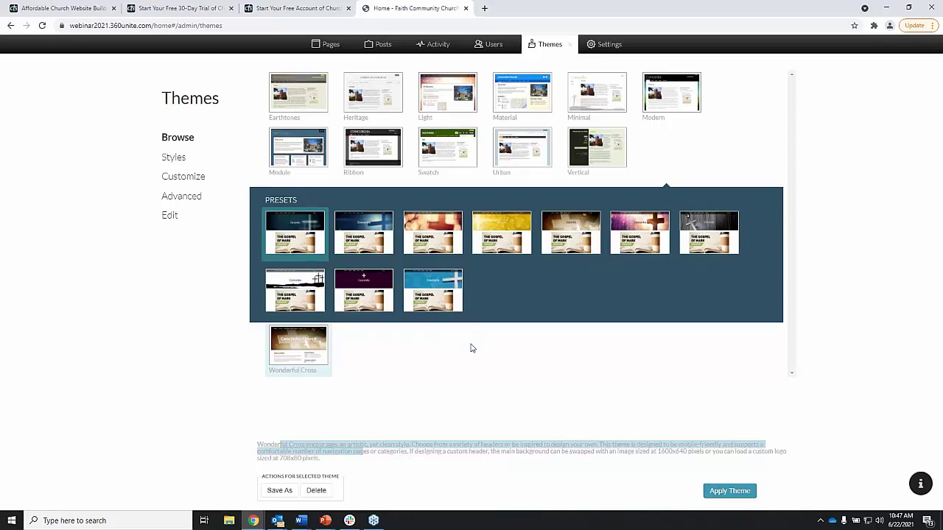
{"action": "left_click", "coordinate": [707, 230]}
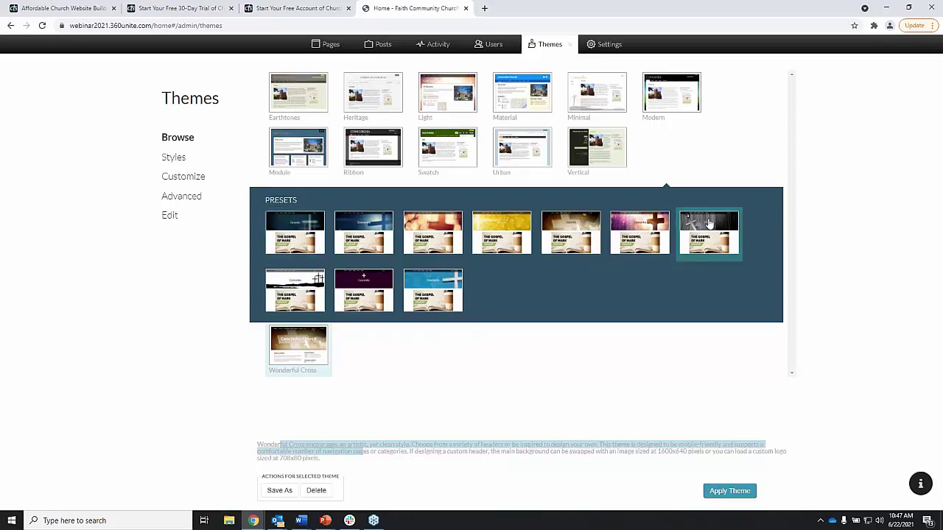
{"action": "left_click", "coordinate": [726, 493]}
{"action": "left_click", "coordinate": [570, 46]}
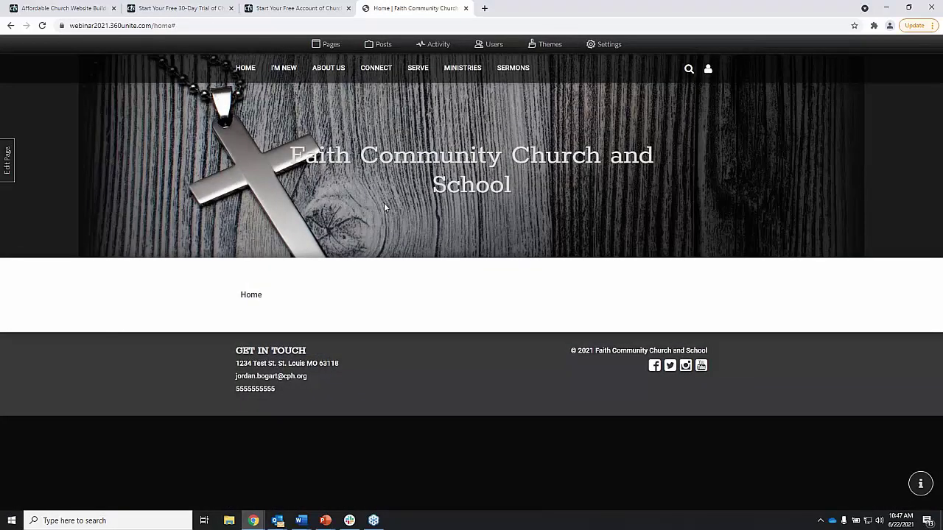
Review the Wonderful Cross theme description and examine the home page navigation, including the I'm New submenu.
{"action": "left_click", "coordinate": [545, 46]}
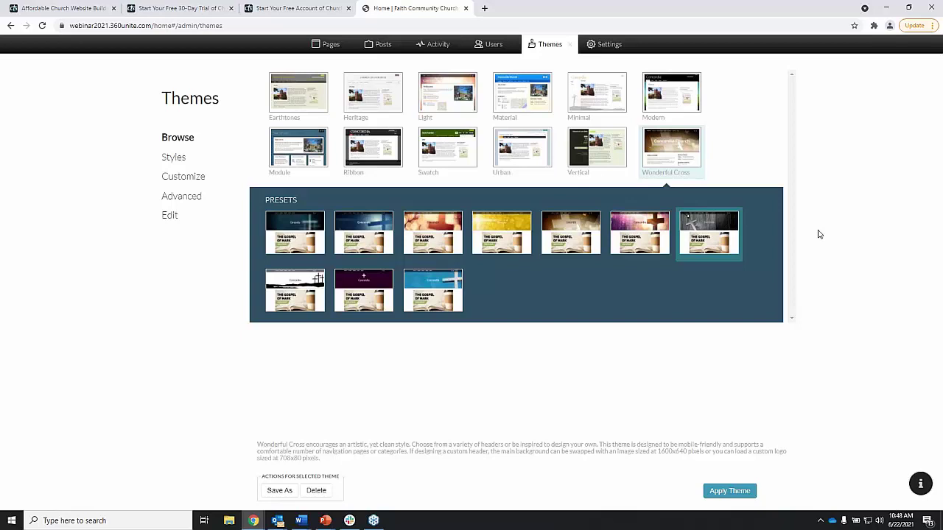
{"action": "left_click", "coordinate": [569, 46]}
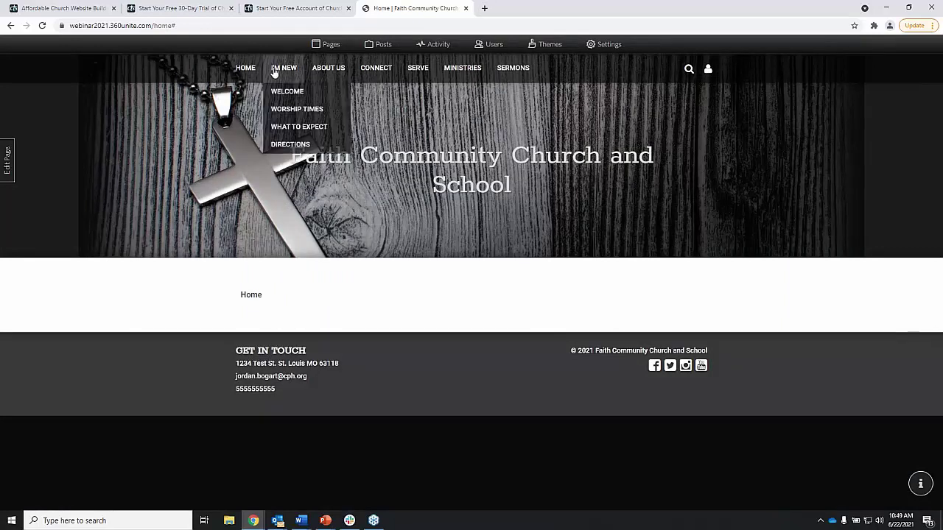
{"action": "mouse_move", "coordinate": [311, 68]}
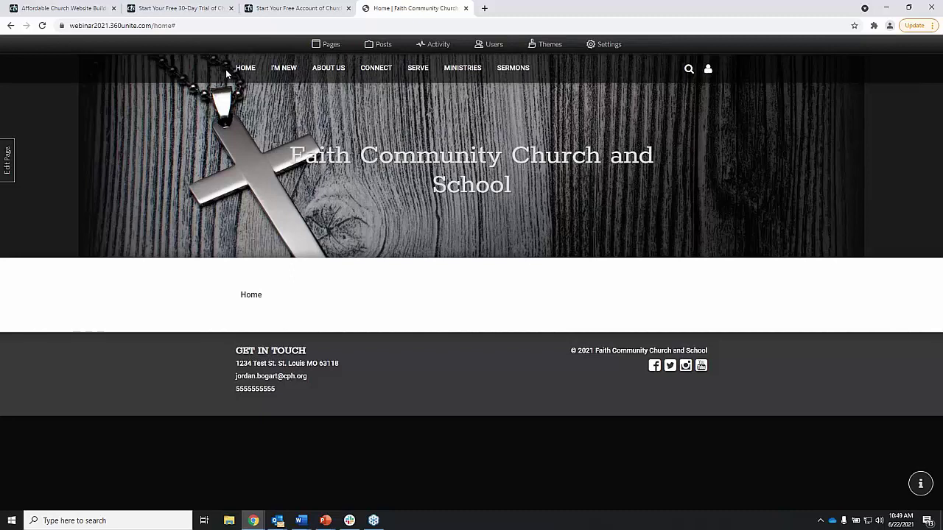
{"action": "mouse_move", "coordinate": [274, 72]}
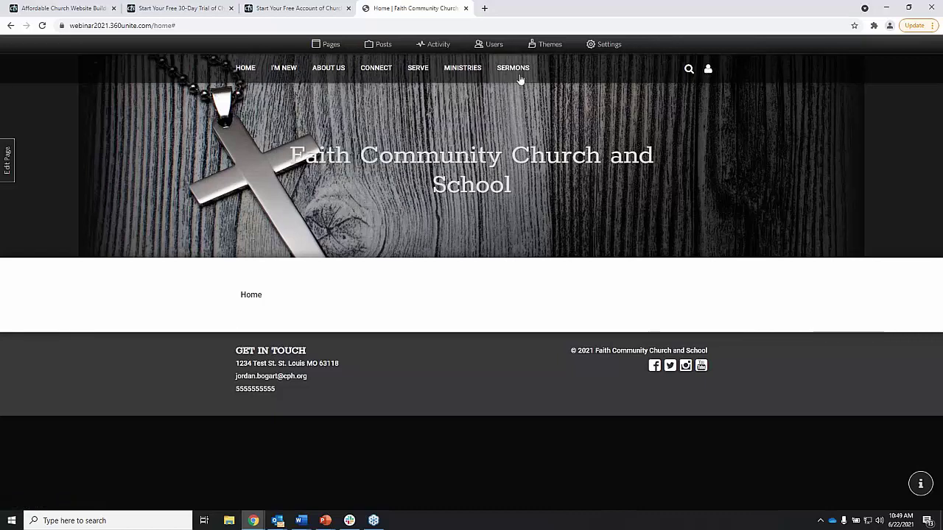
Apply the Vertical theme with the dark green preset, and view the site's home page.
{"action": "left_click", "coordinate": [537, 55]}
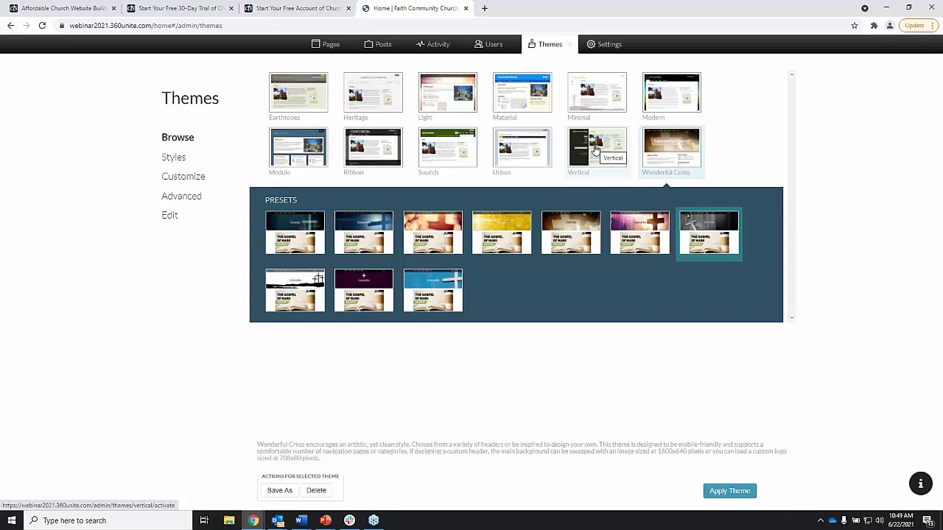
{"action": "left_click", "coordinate": [595, 147]}
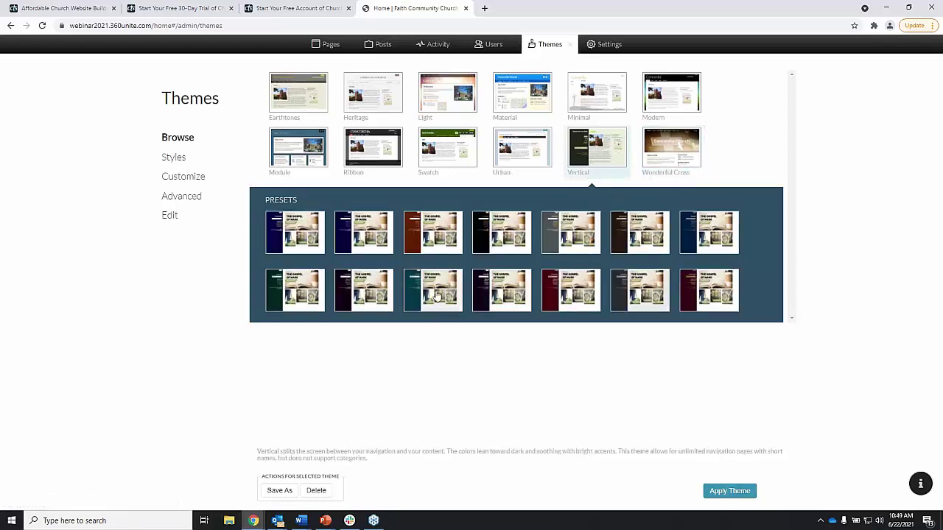
{"action": "left_click", "coordinate": [302, 299]}
{"action": "left_click", "coordinate": [746, 493]}
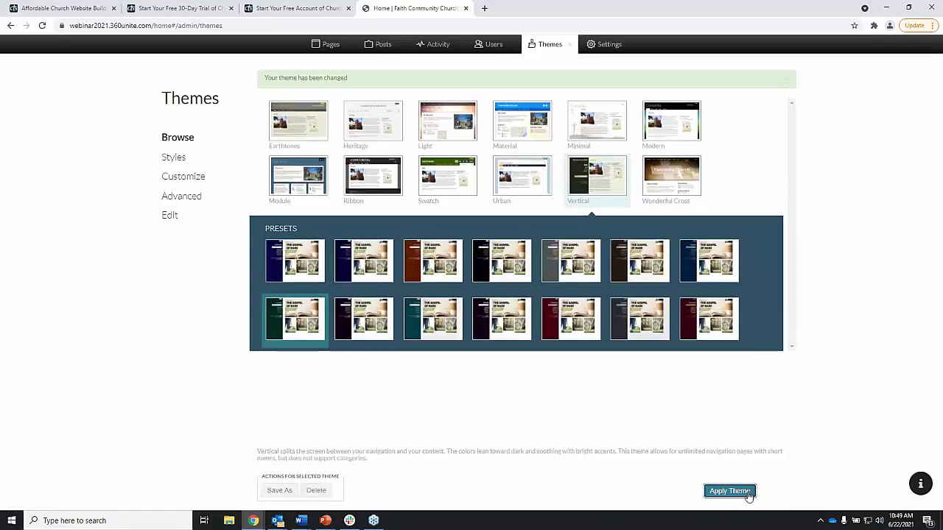
{"action": "left_click", "coordinate": [570, 46]}
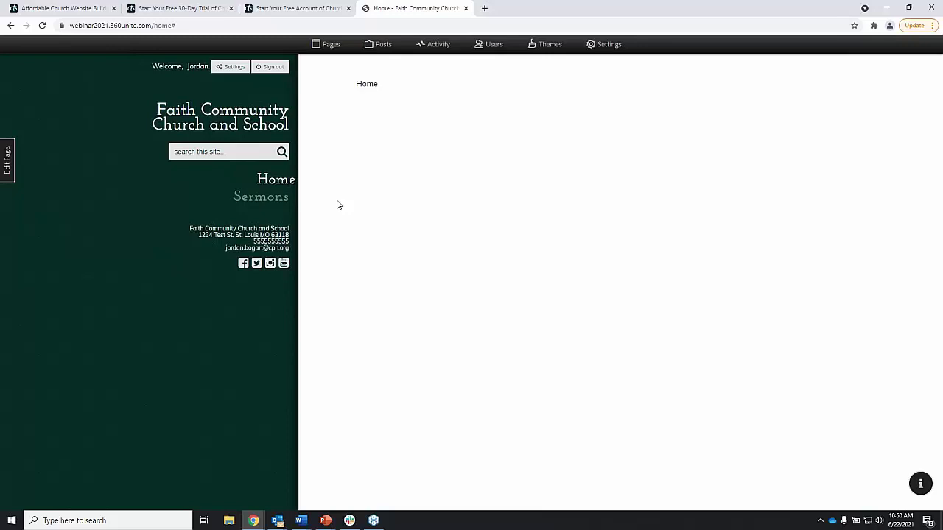
Switch the site back to the Wonderful Cross theme with the black-and-white cross preset.
{"action": "left_click", "coordinate": [553, 50]}
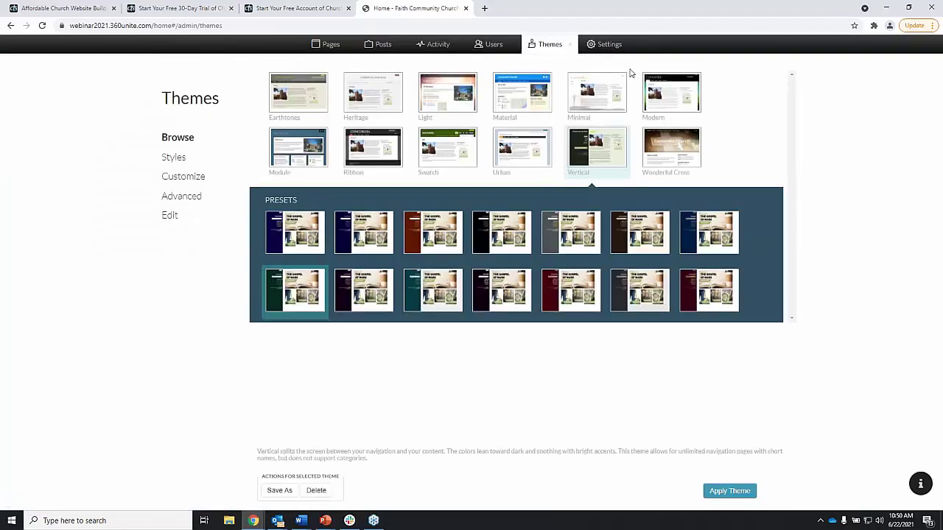
{"action": "left_click", "coordinate": [686, 158]}
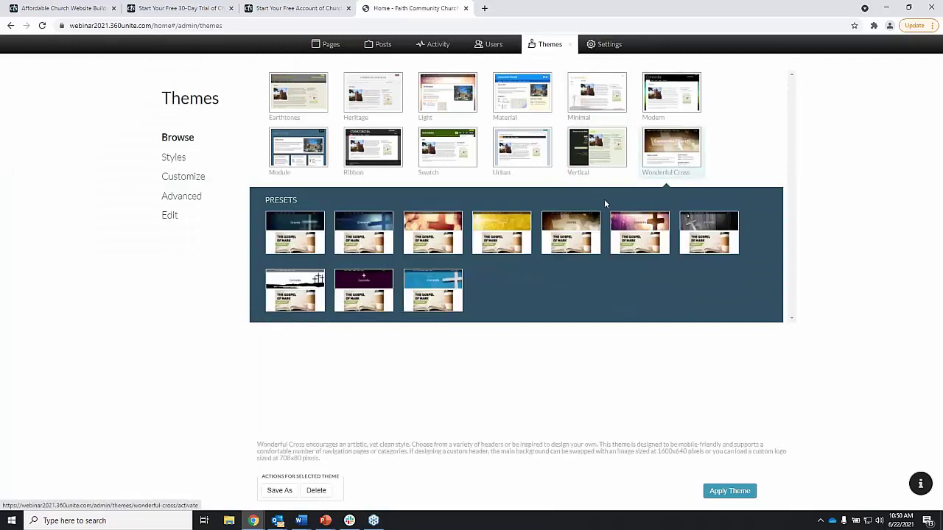
{"action": "left_click", "coordinate": [713, 247]}
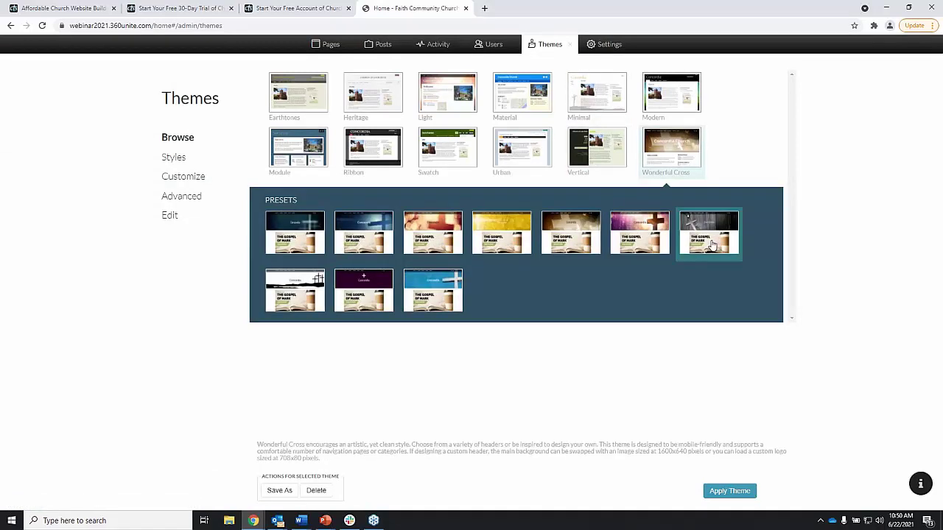
{"action": "left_click", "coordinate": [736, 492]}
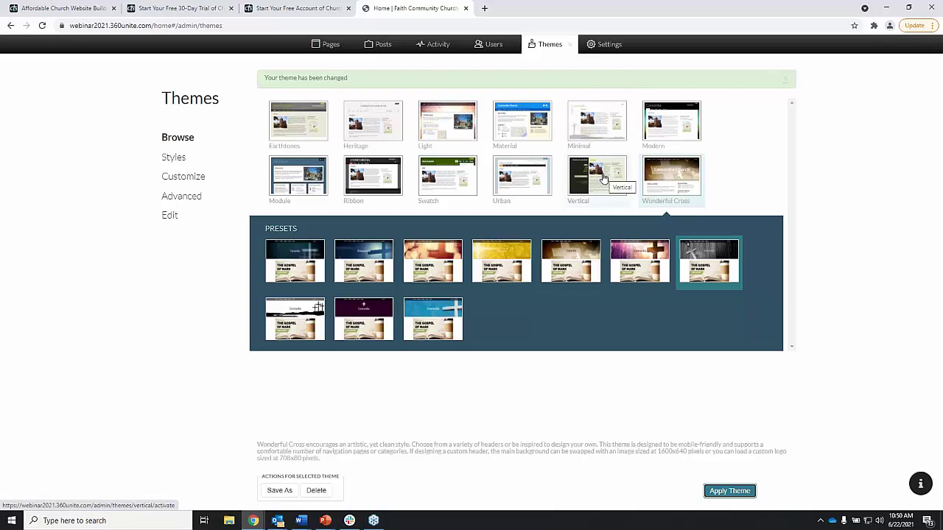
Examine the theme's block styles, inline styles and font load guidance.
{"action": "left_click", "coordinate": [184, 159]}
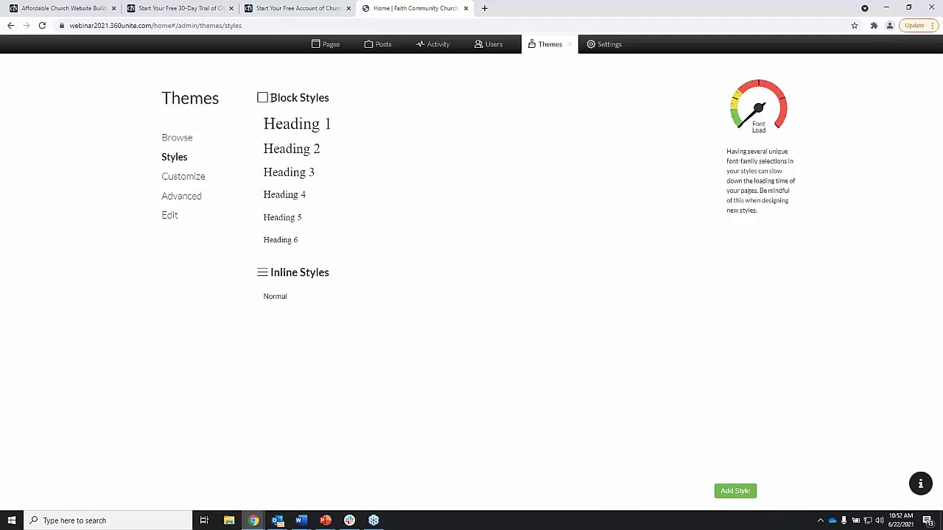
{"action": "left_click_drag", "start_coordinate": [270, 98], "coordinate": [349, 99]}
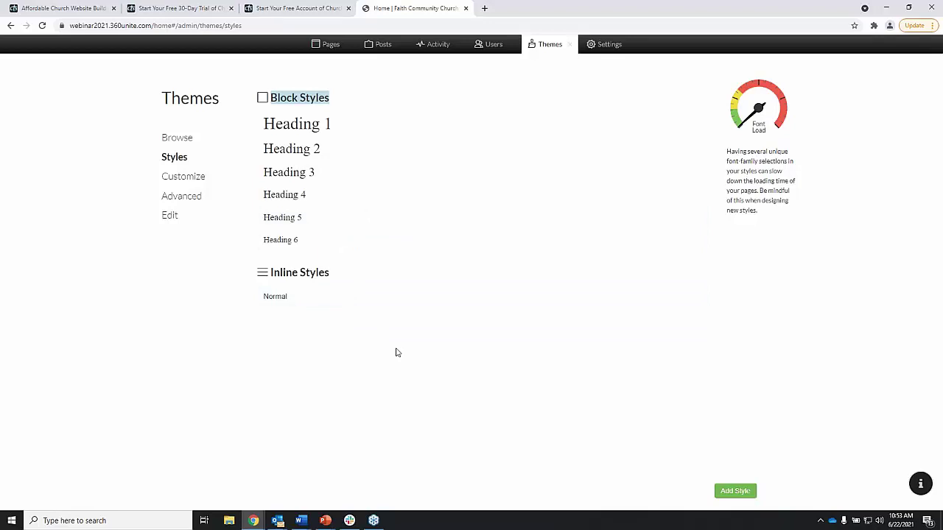
{"action": "left_click", "coordinate": [360, 338]}
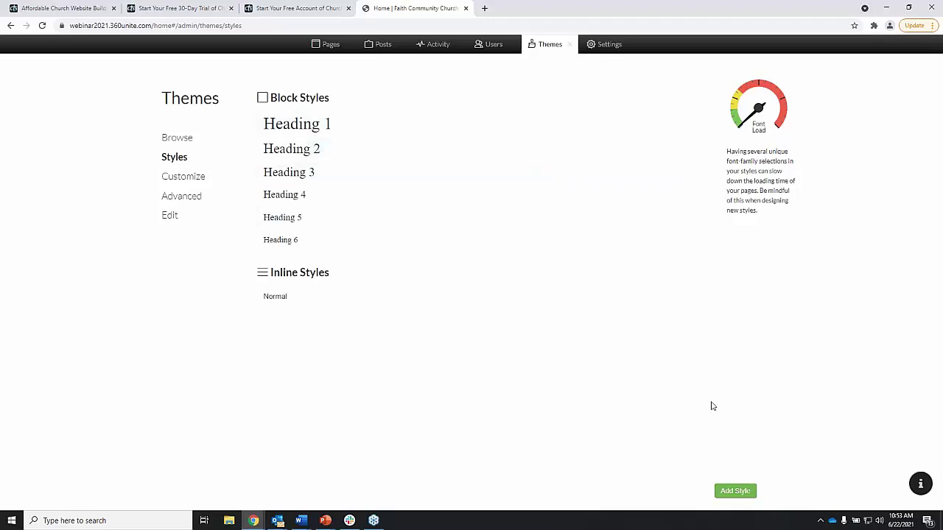
Start a new text style named Example, compare the block and inline options, and make it a block style.
{"action": "left_click", "coordinate": [736, 491]}
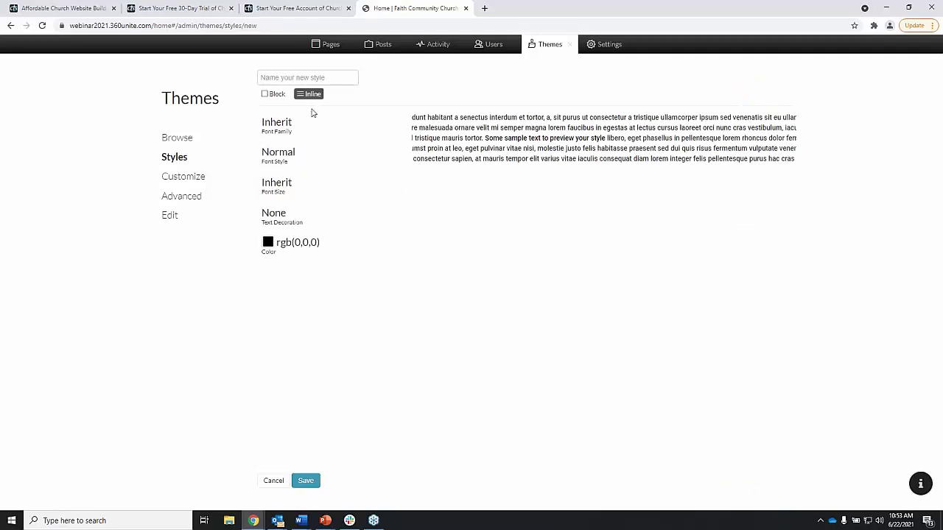
{"action": "left_click", "coordinate": [297, 78]}
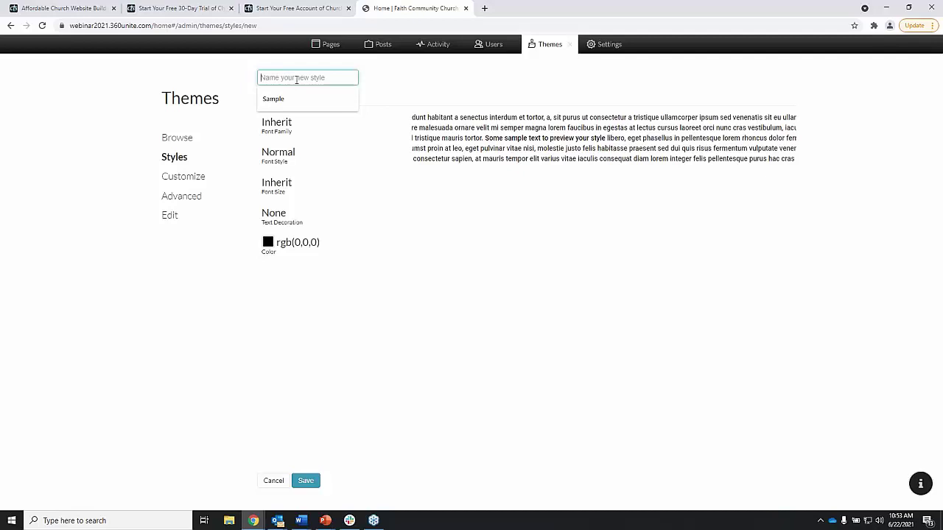
{"action": "type", "text": "Example"}
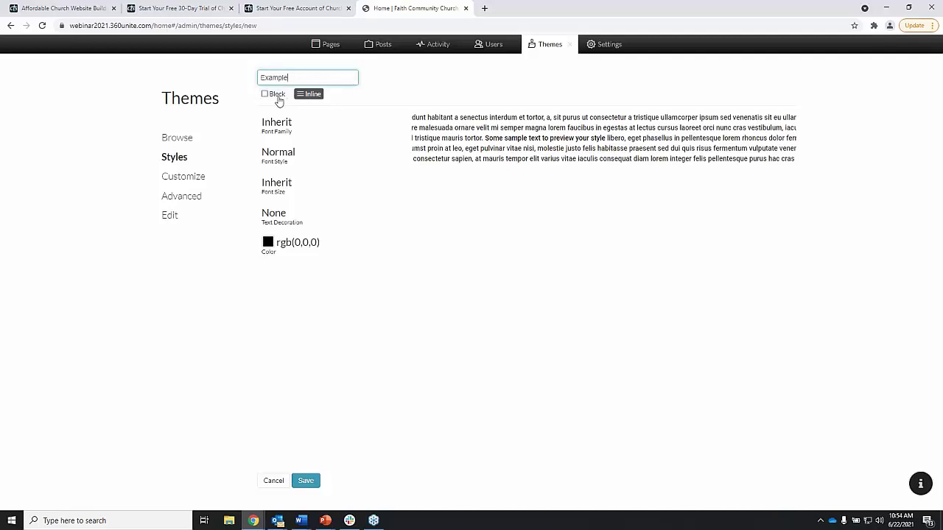
{"action": "left_click", "coordinate": [277, 94]}
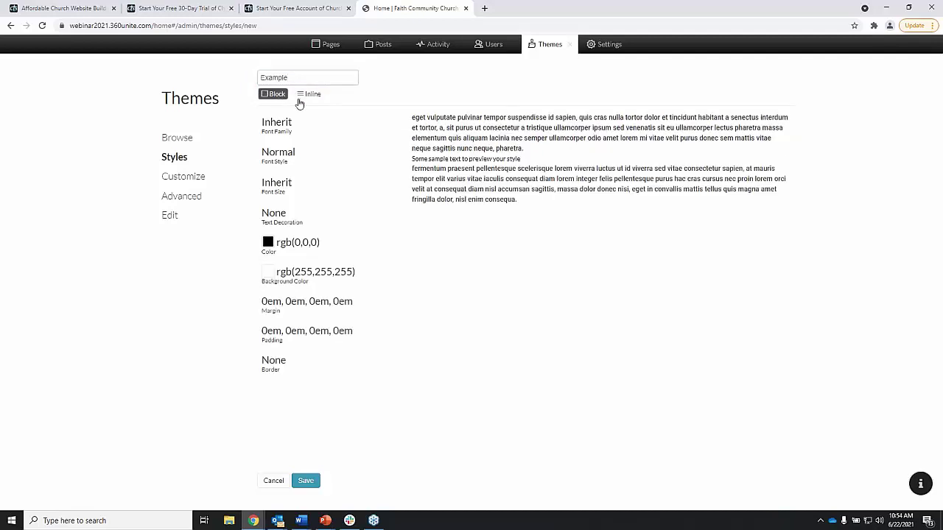
{"action": "left_click", "coordinate": [308, 95]}
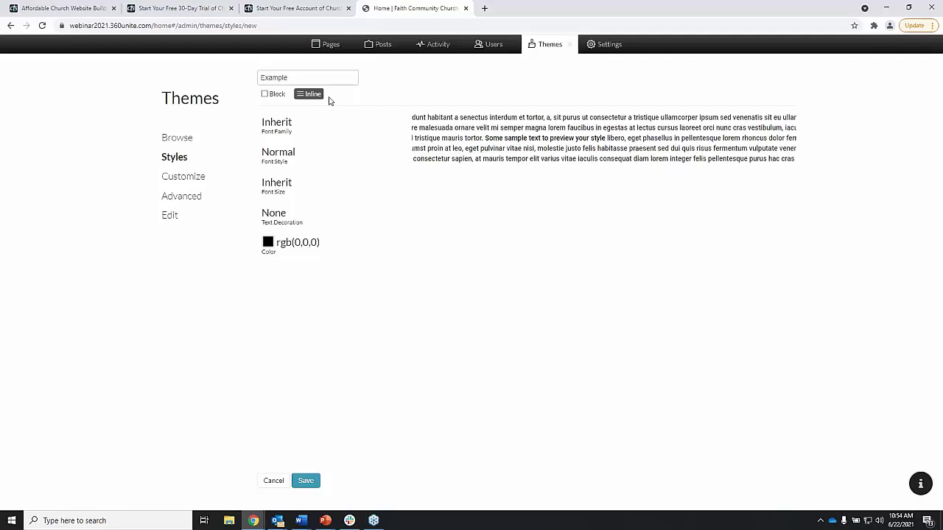
{"action": "left_click", "coordinate": [278, 94]}
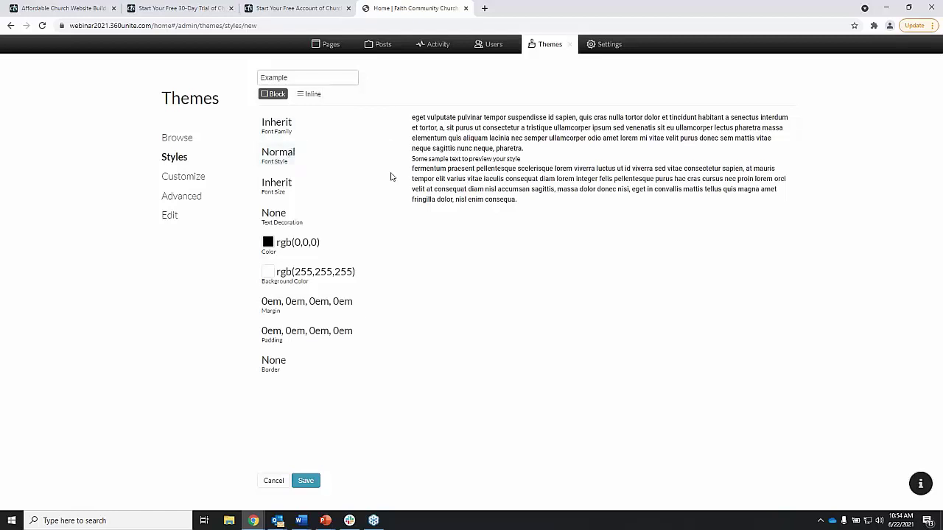
Look through the available fonts and set the Example style's font family to PT Sans.
{"action": "left_click", "coordinate": [352, 131]}
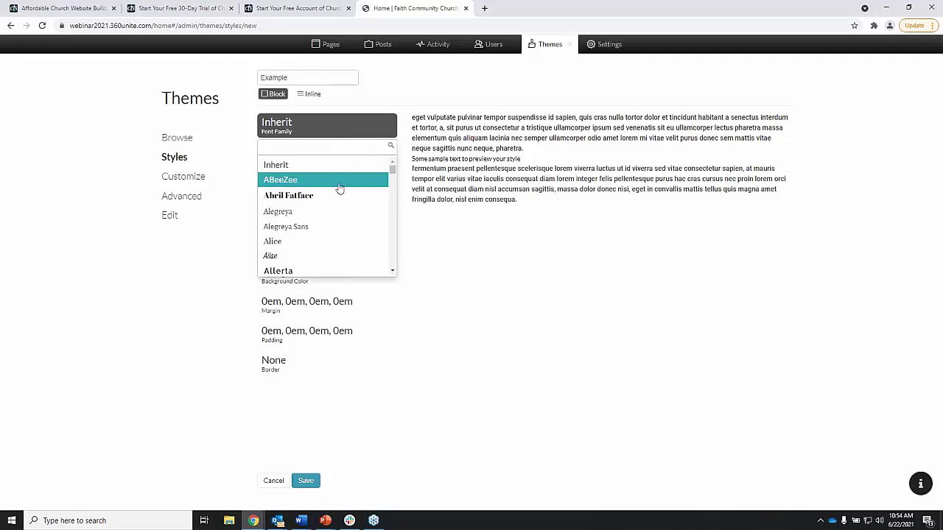
{"action": "scroll", "coordinate": [342, 217], "scroll_direction": "down", "scroll_amount": 6}
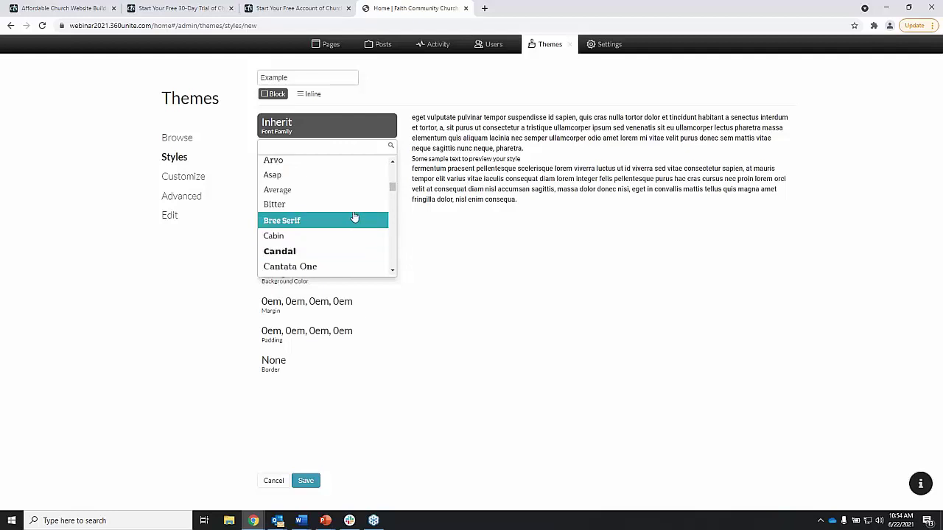
{"action": "scroll", "coordinate": [353, 217], "scroll_direction": "up", "scroll_amount": 3}
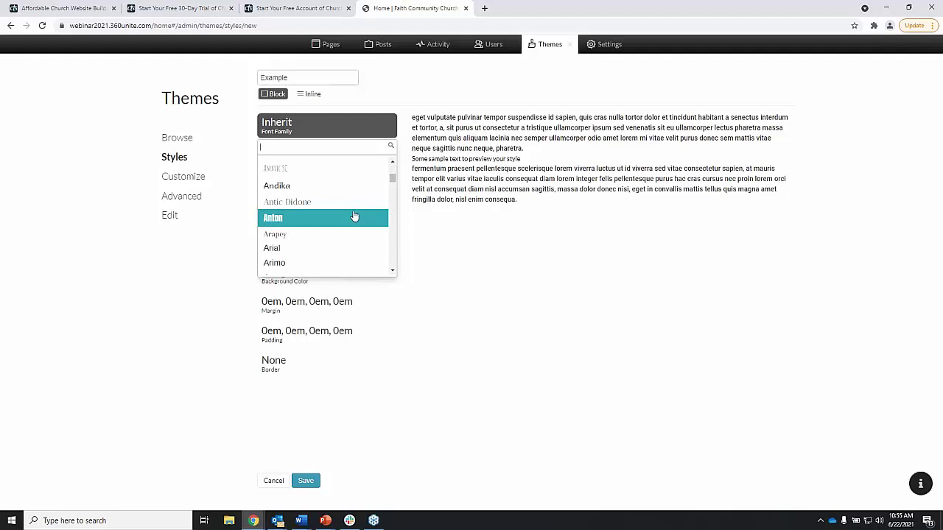
{"action": "scroll", "coordinate": [353, 217], "scroll_direction": "down", "scroll_amount": 6}
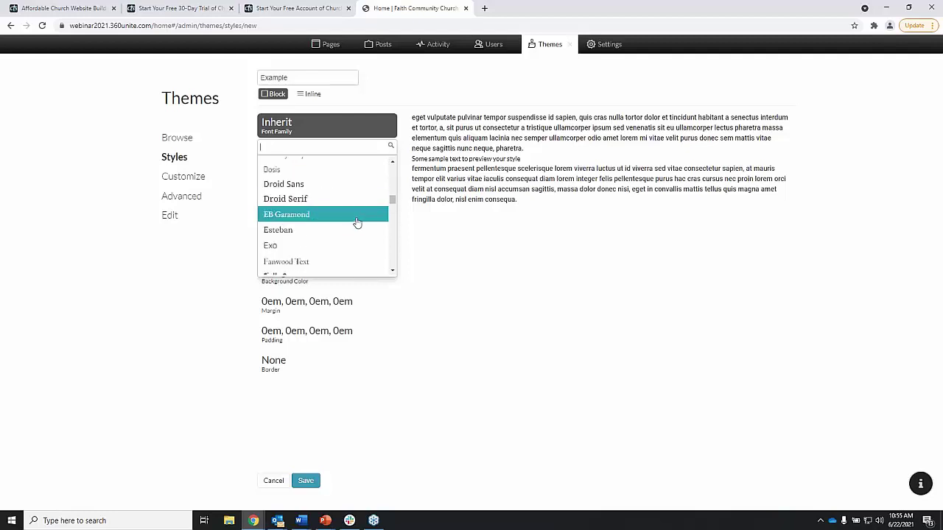
{"action": "scroll", "coordinate": [356, 222], "scroll_direction": "down", "scroll_amount": 10}
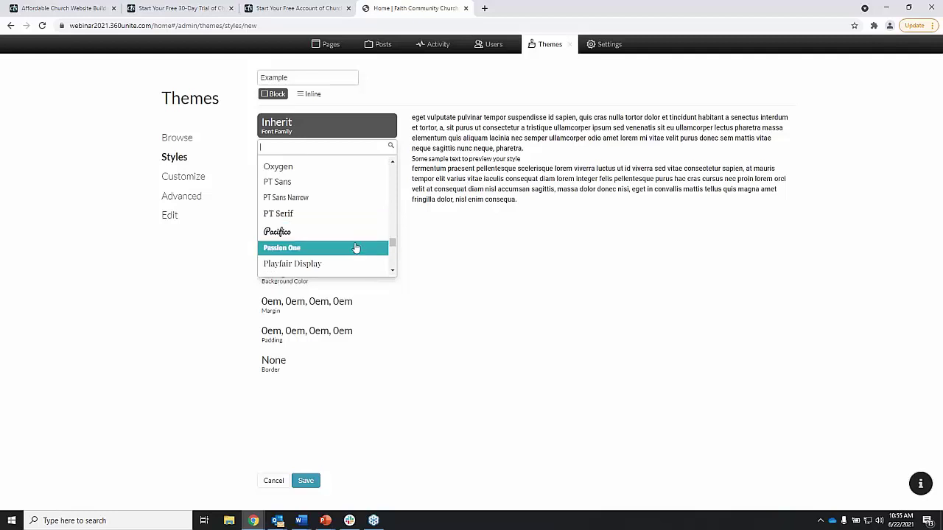
{"action": "scroll", "coordinate": [354, 247], "scroll_direction": "up", "scroll_amount": 2}
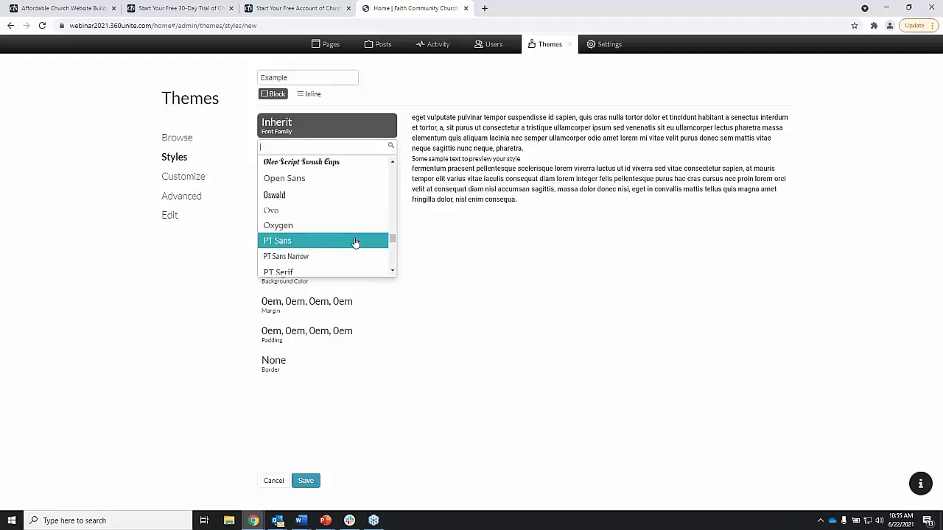
{"action": "left_click", "coordinate": [355, 242]}
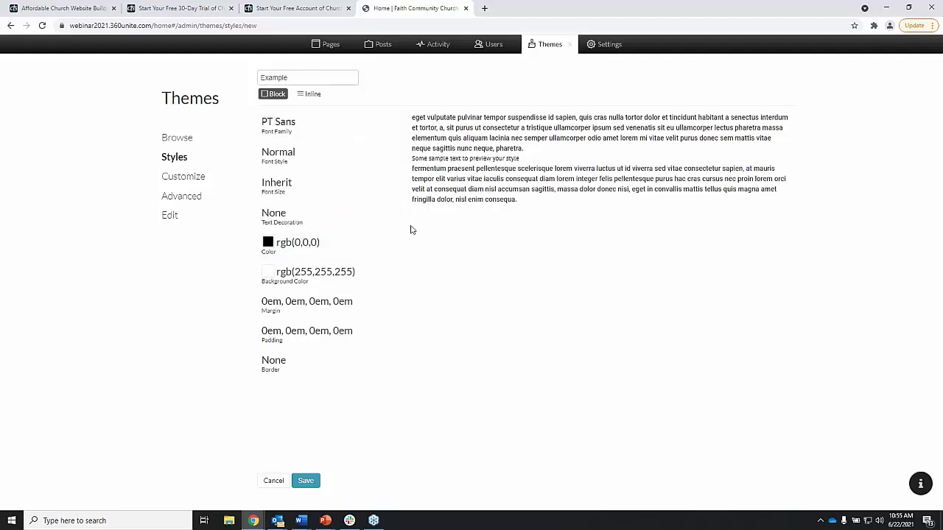
Look over the font family choices again and check which font styles PT Sans offers.
{"action": "left_click", "coordinate": [312, 128]}
{"action": "scroll", "coordinate": [318, 194], "scroll_direction": "up", "scroll_amount": 5}
{"action": "scroll", "coordinate": [318, 194], "scroll_direction": "up", "scroll_amount": 5}
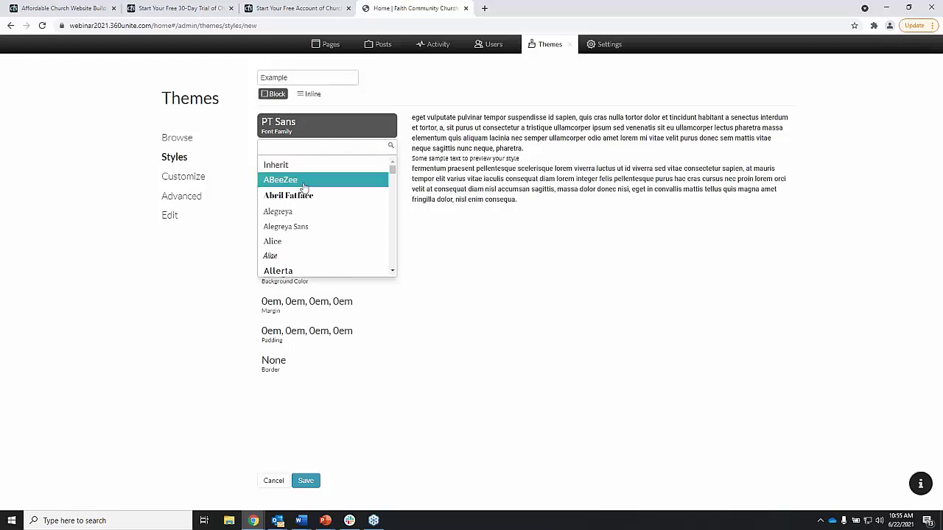
{"action": "scroll", "coordinate": [336, 223], "scroll_direction": "down", "scroll_amount": 3}
{"action": "left_click", "coordinate": [502, 198]}
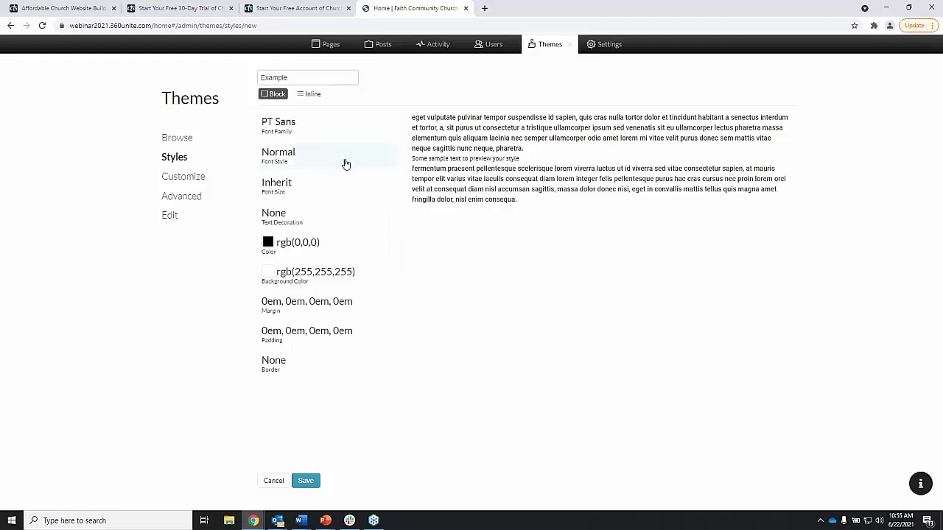
{"action": "left_click", "coordinate": [303, 168]}
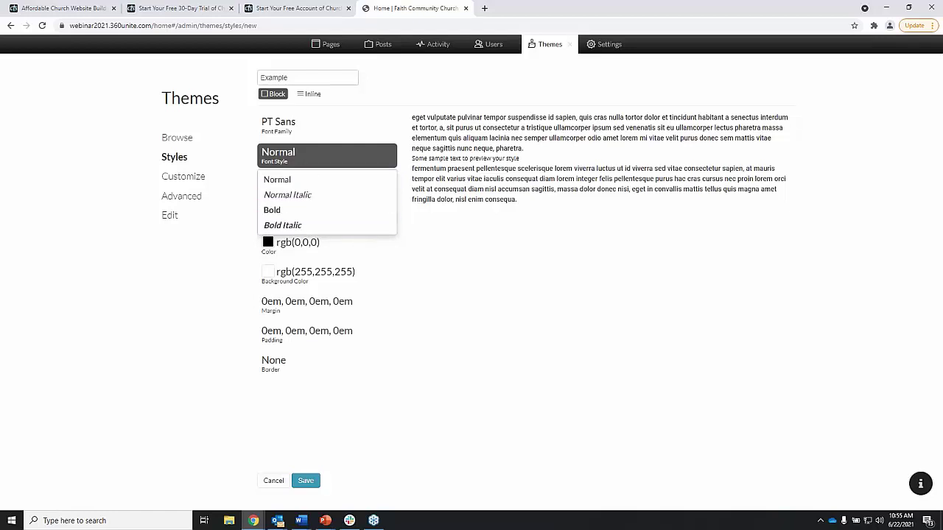
Set the Example style's font family to Oleo Script and check which font styles it offers.
{"action": "left_click", "coordinate": [310, 131]}
{"action": "scroll", "coordinate": [308, 210], "scroll_direction": "up", "scroll_amount": 2}
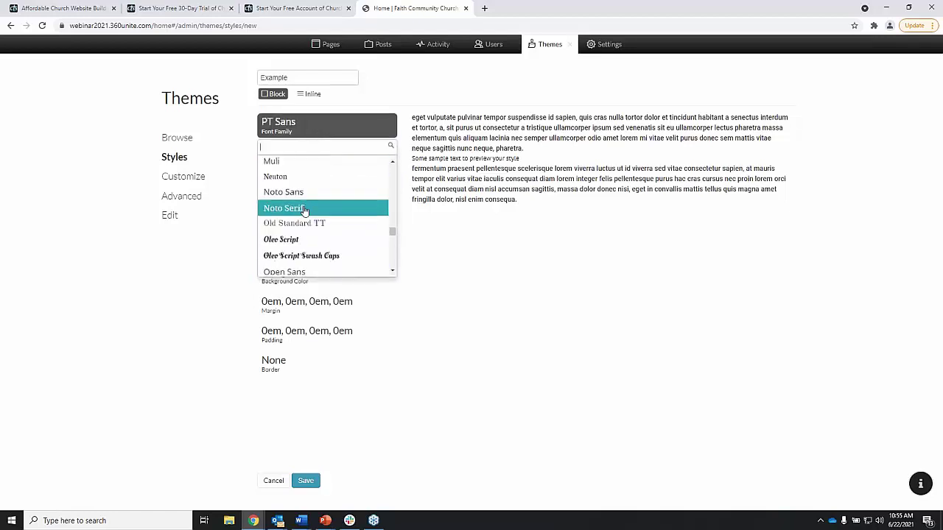
{"action": "scroll", "coordinate": [313, 221], "scroll_direction": "down", "scroll_amount": 2}
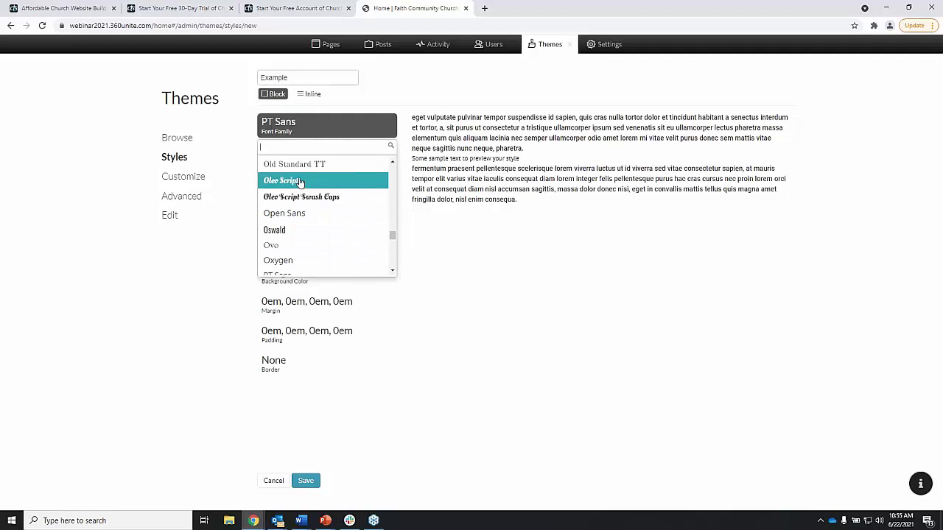
{"action": "left_click", "coordinate": [301, 182]}
{"action": "left_click", "coordinate": [310, 160]}
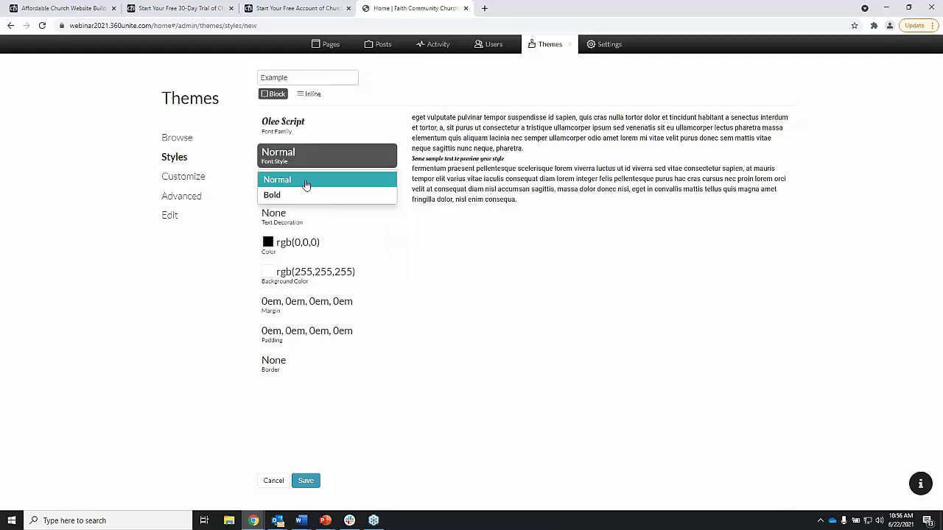
Set the Example style's font family to PT Sans and its font style to Bold.
{"action": "left_click", "coordinate": [302, 133]}
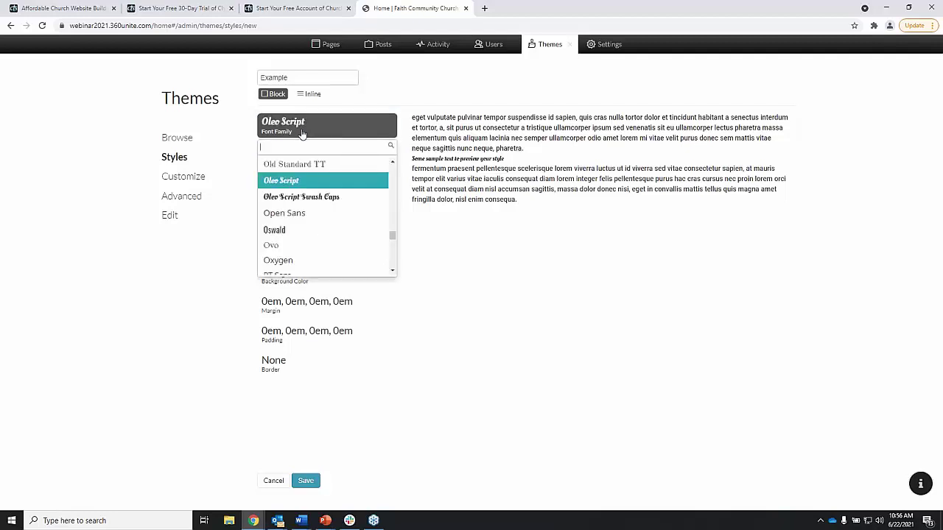
{"action": "scroll", "coordinate": [296, 210], "scroll_direction": "down", "scroll_amount": 1}
{"action": "left_click", "coordinate": [294, 218]}
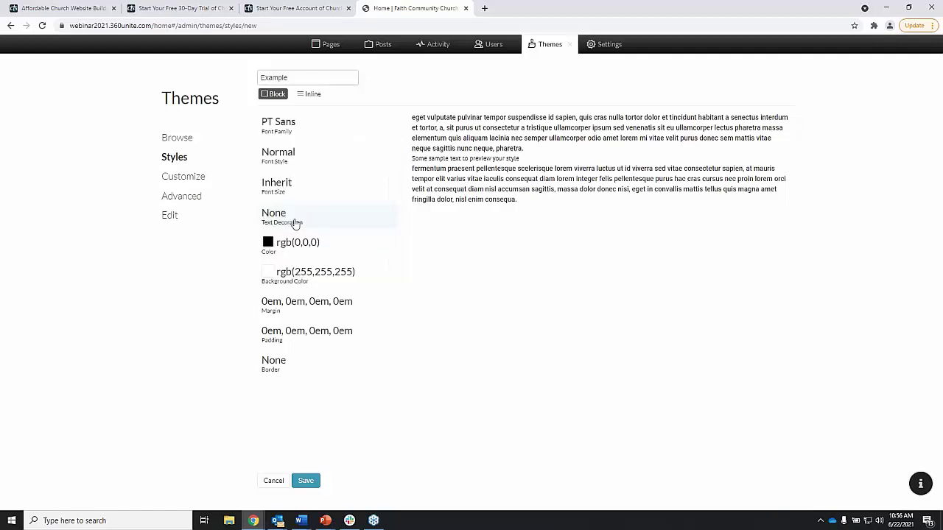
{"action": "left_click", "coordinate": [309, 159]}
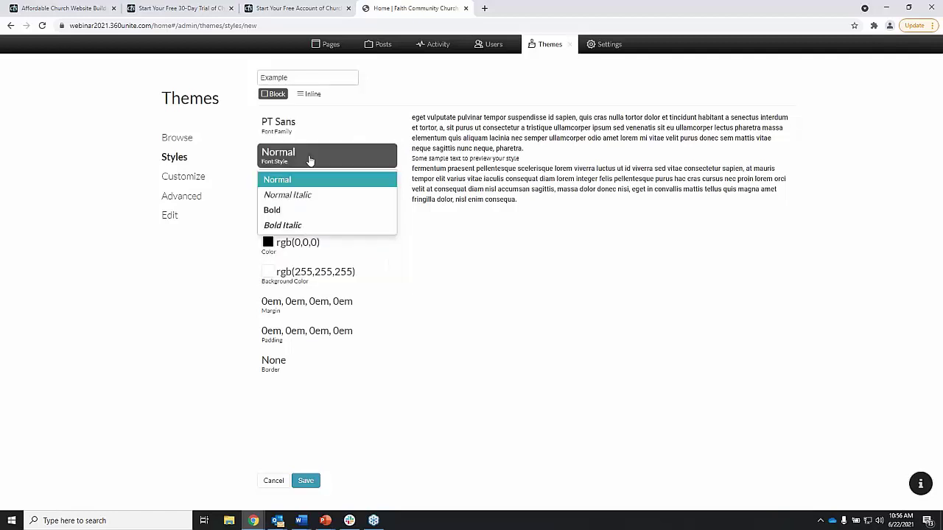
{"action": "left_click", "coordinate": [306, 211]}
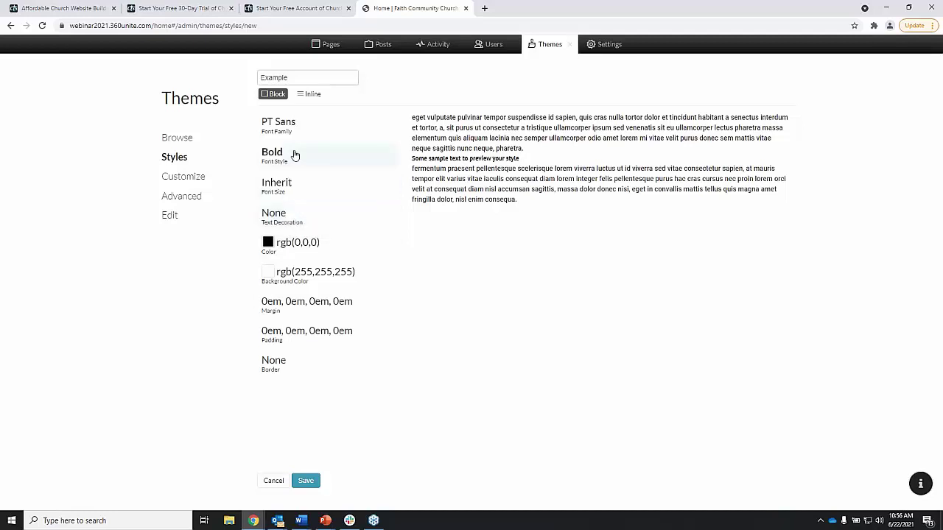
Look through the available font sizes and set the Example style's font size to 1.75em.
{"action": "left_click", "coordinate": [302, 192]}
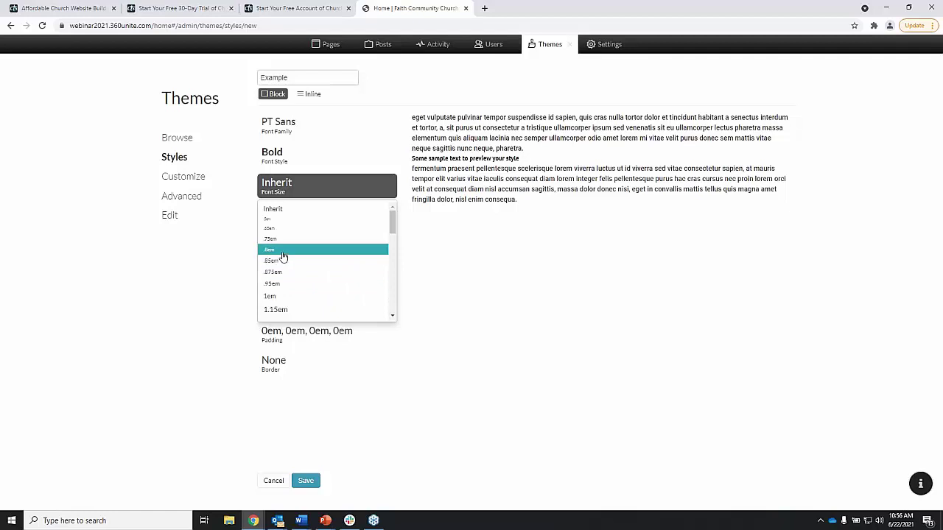
{"action": "scroll", "coordinate": [286, 265], "scroll_direction": "down", "scroll_amount": 10}
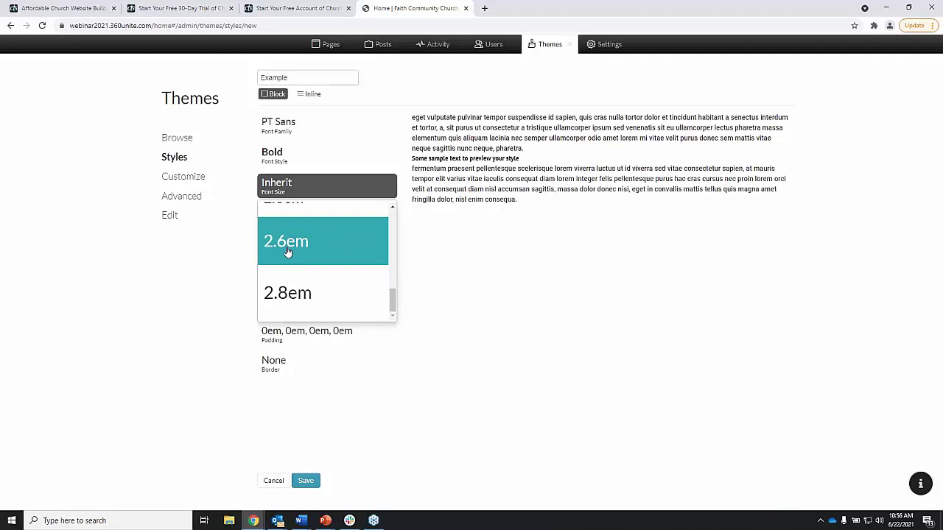
{"action": "scroll", "coordinate": [311, 271], "scroll_direction": "up", "scroll_amount": 10}
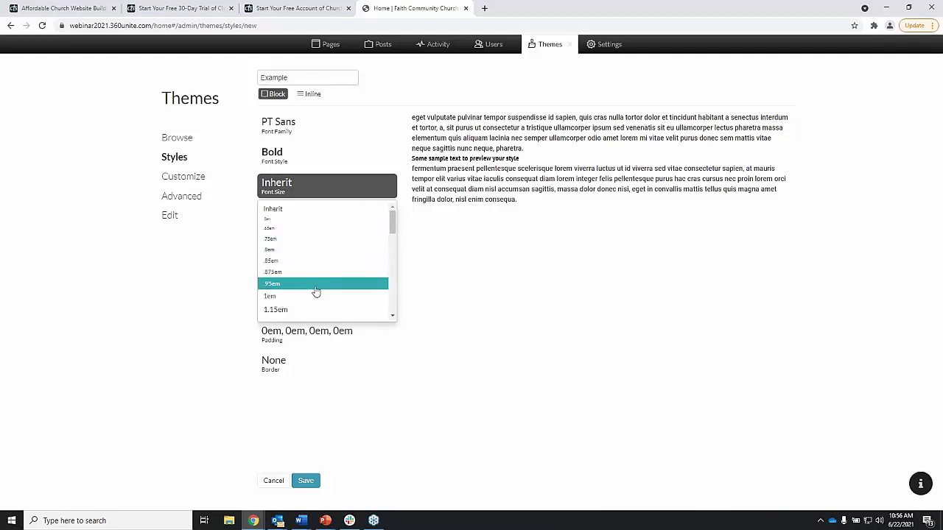
{"action": "scroll", "coordinate": [316, 297], "scroll_direction": "down", "scroll_amount": 8}
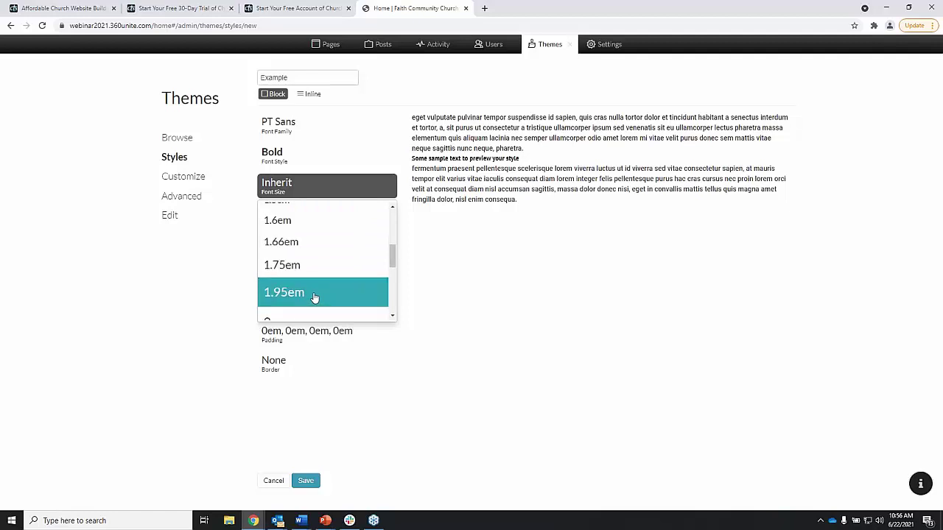
{"action": "scroll", "coordinate": [314, 298], "scroll_direction": "down", "scroll_amount": 2}
{"action": "scroll", "coordinate": [313, 297], "scroll_direction": "up", "scroll_amount": 5}
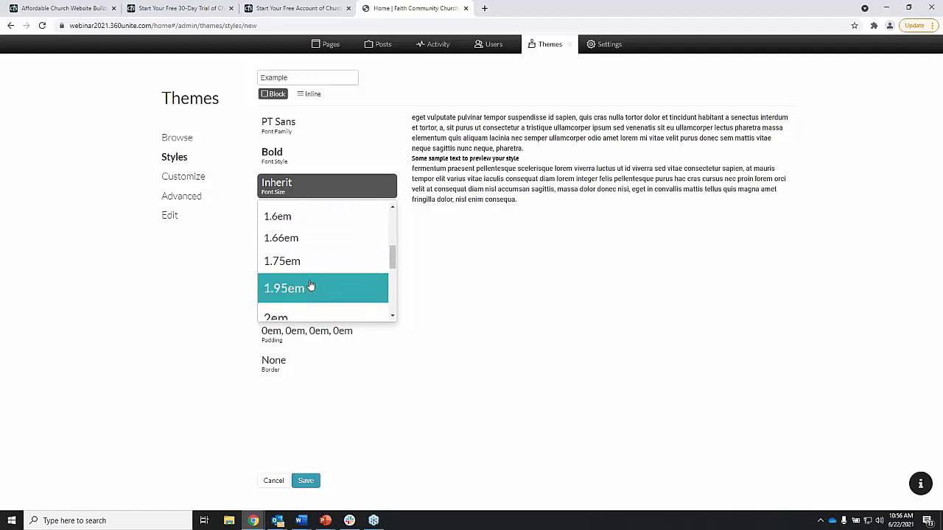
{"action": "left_click", "coordinate": [315, 267]}
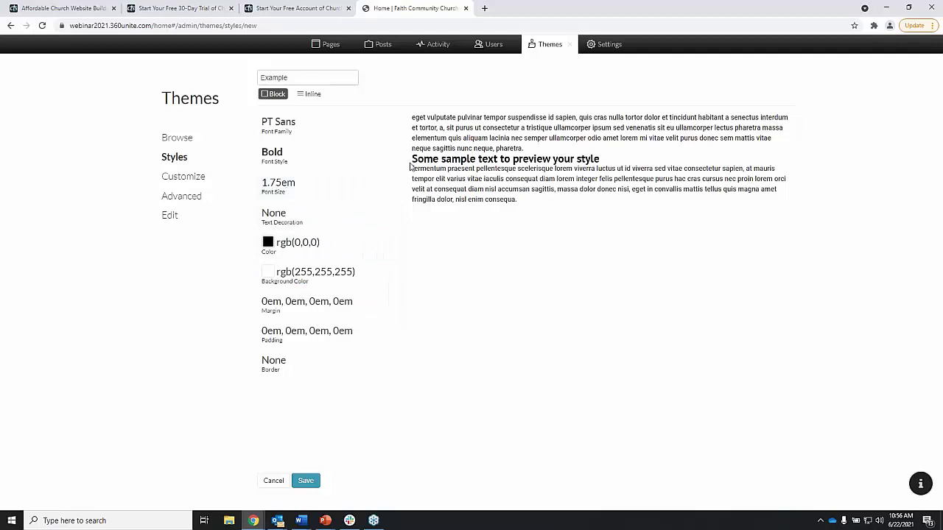
{"action": "left_click_drag", "start_coordinate": [411, 159], "coordinate": [608, 163]}
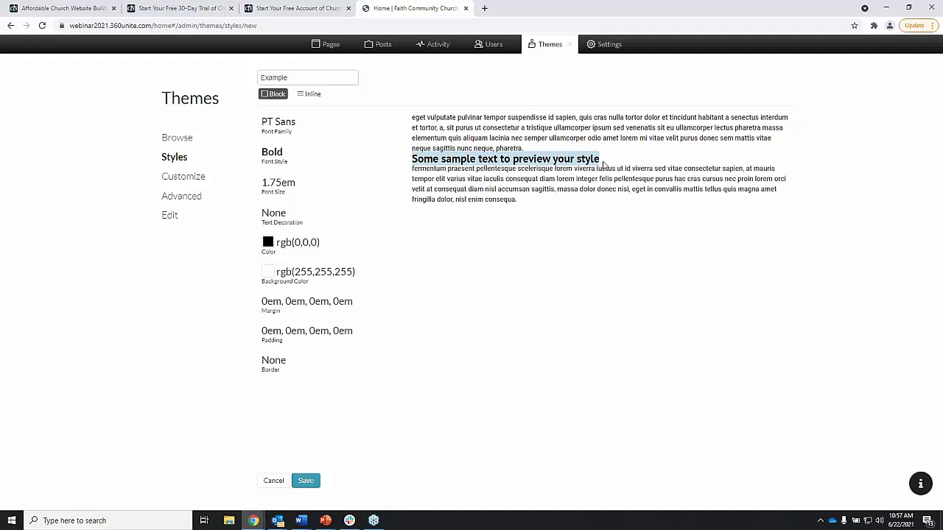
Try the Underline and Line Through text decorations on the sample text and return the decoration to None.
{"action": "left_click", "coordinate": [333, 214]}
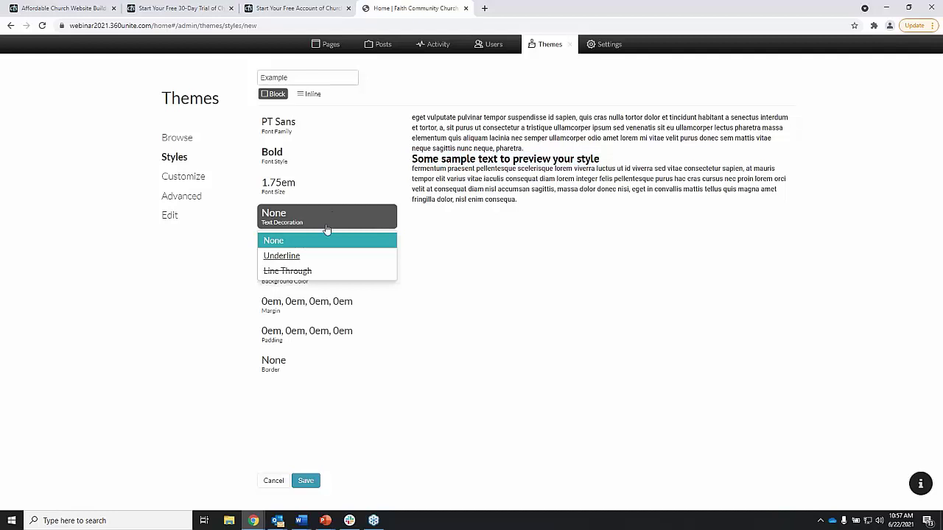
{"action": "left_click", "coordinate": [316, 256]}
{"action": "left_click", "coordinate": [307, 221]}
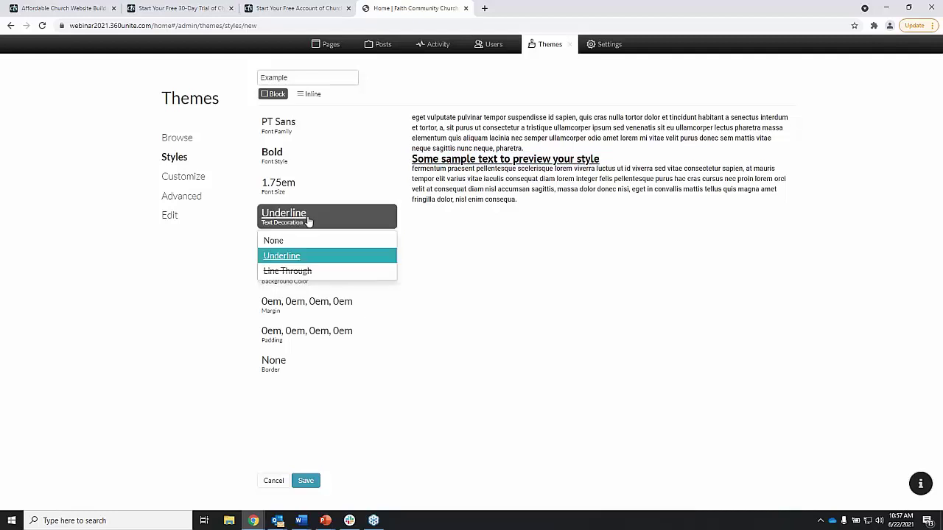
{"action": "left_click", "coordinate": [307, 272]}
{"action": "left_click", "coordinate": [295, 218]}
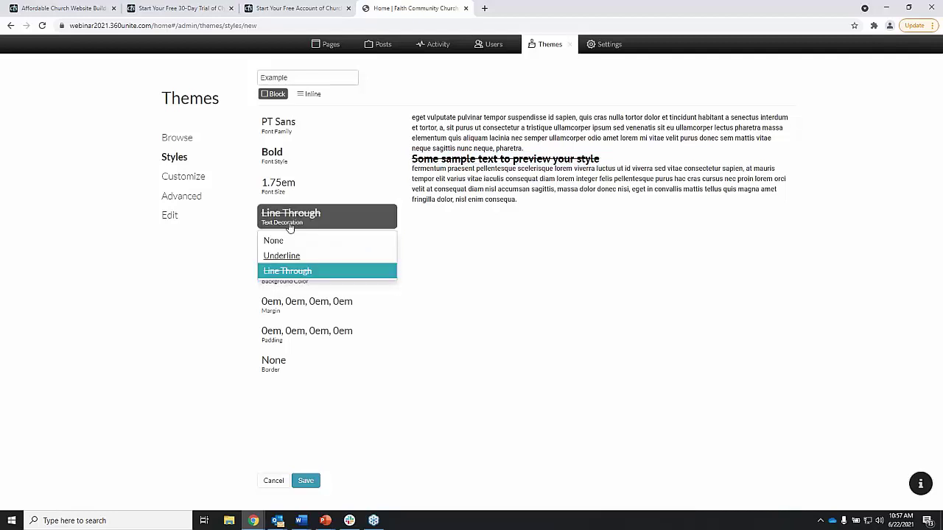
{"action": "left_click", "coordinate": [288, 241]}
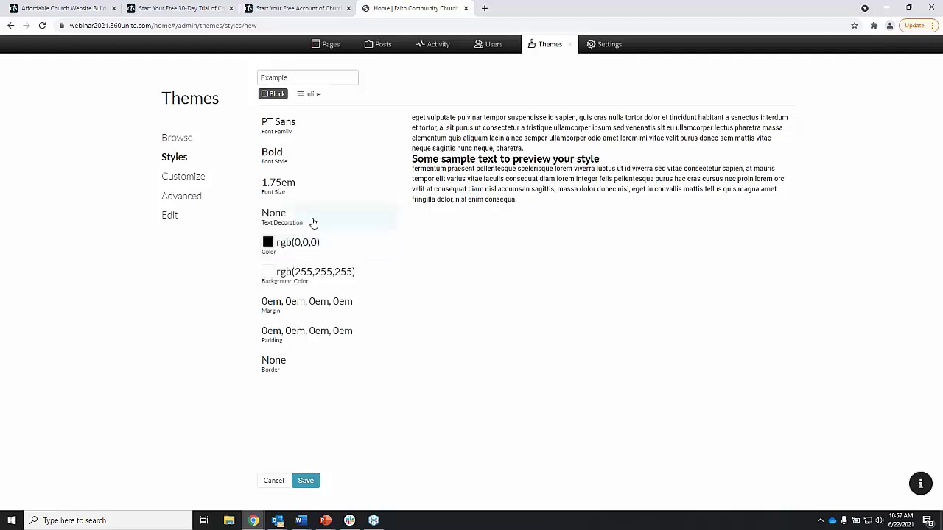
Set the Example style's text color to a blue of rgb(47, 49, 212).
{"action": "left_click", "coordinate": [268, 243]}
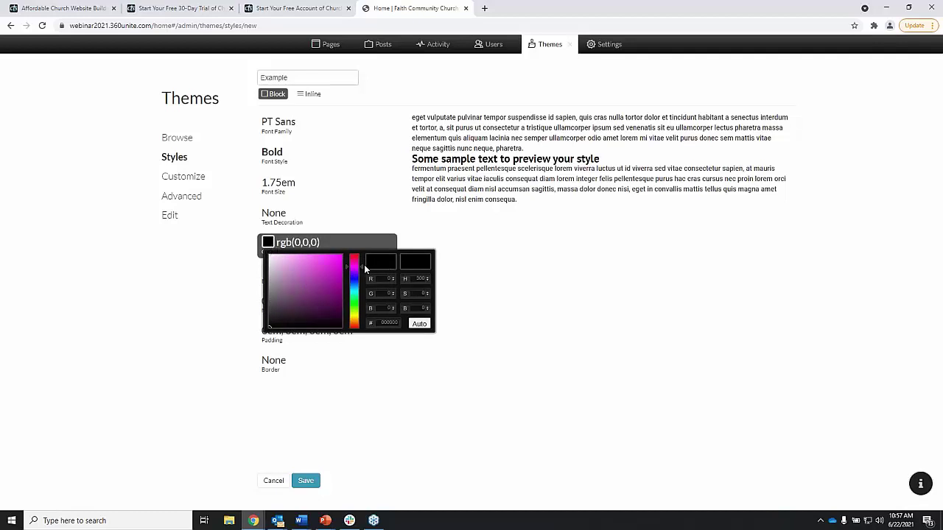
{"action": "left_click_drag", "start_coordinate": [362, 264], "coordinate": [364, 280]}
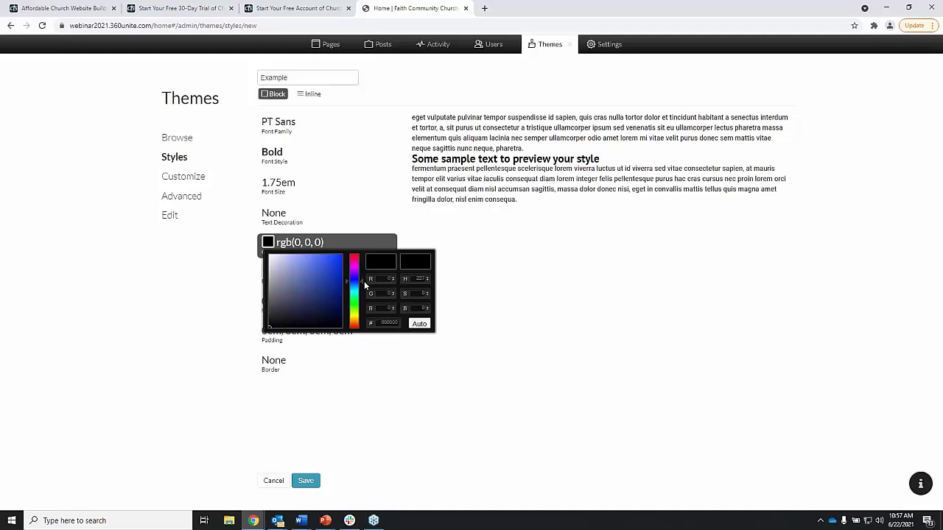
{"action": "left_click", "coordinate": [270, 326]}
{"action": "left_click_drag", "start_coordinate": [270, 325], "coordinate": [326, 266]}
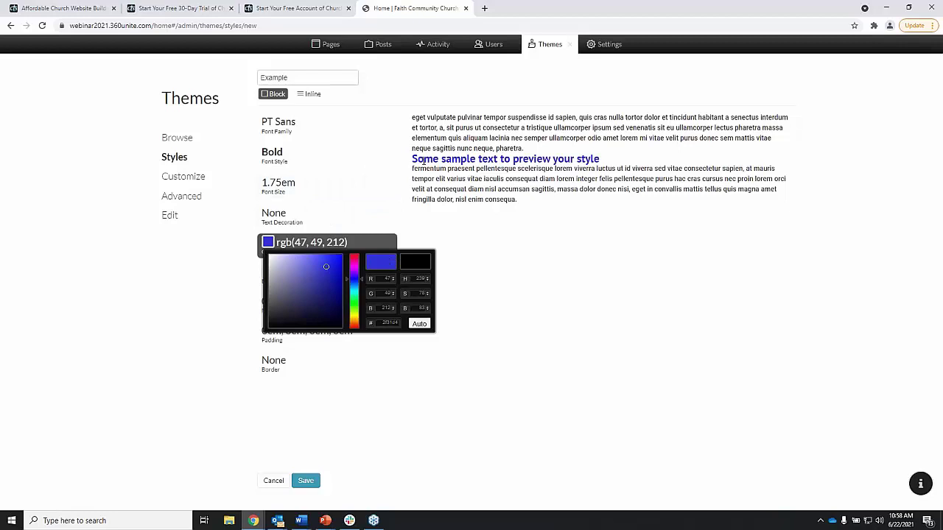
{"action": "left_click", "coordinate": [486, 198]}
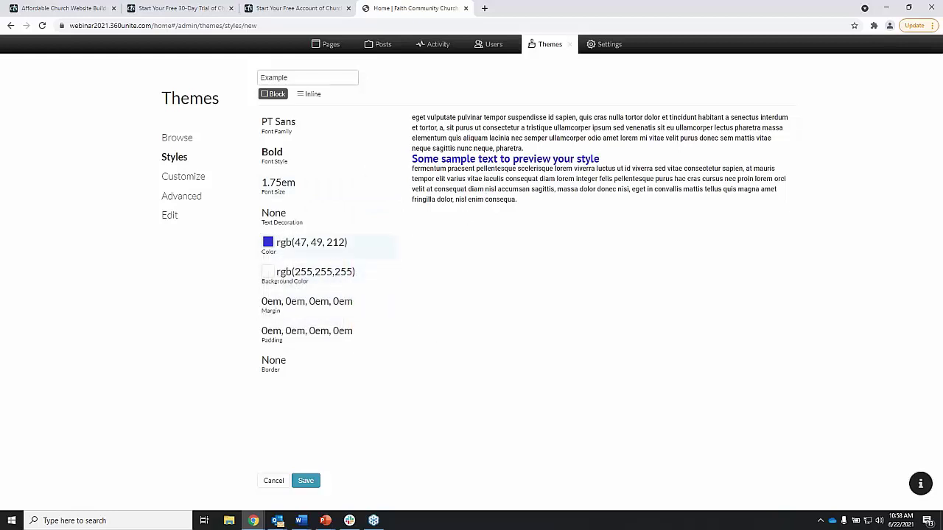
Try a yellow background color of rgb(237, 211, 43) and return the background to white, rgb(255, 255, 255).
{"action": "left_click", "coordinate": [269, 274]}
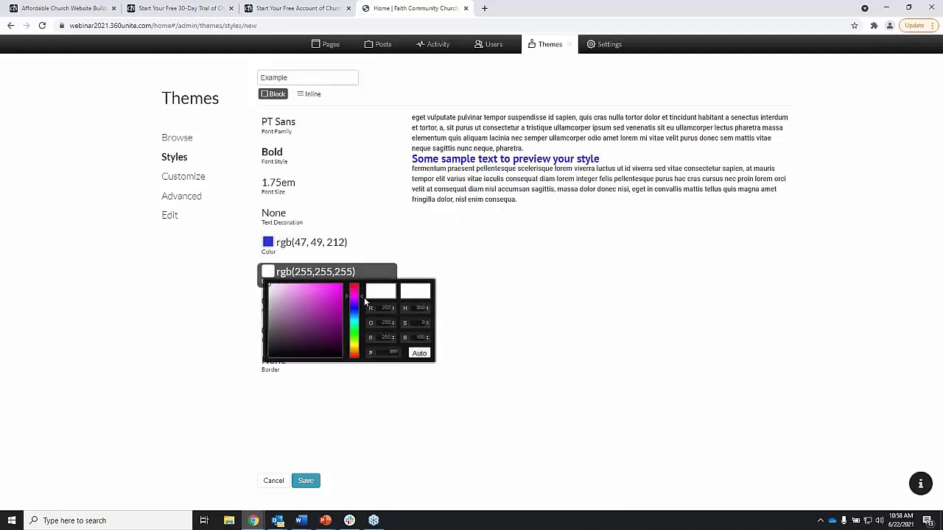
{"action": "left_click_drag", "start_coordinate": [362, 296], "coordinate": [362, 349]}
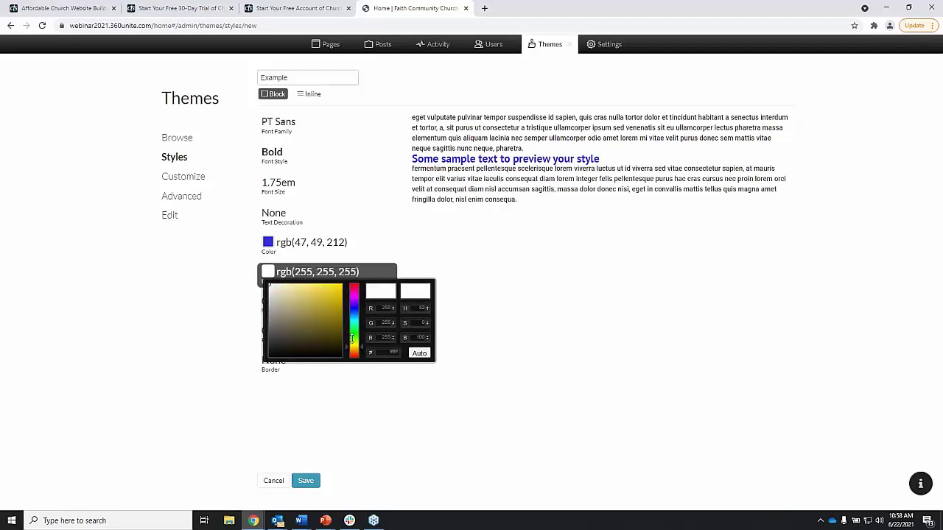
{"action": "left_click_drag", "start_coordinate": [296, 328], "coordinate": [329, 289]}
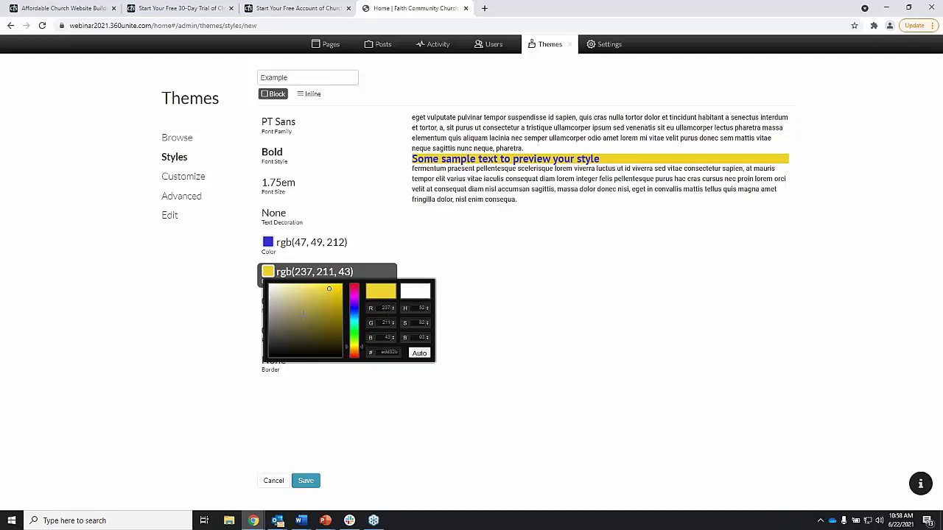
{"action": "left_click_drag", "start_coordinate": [324, 290], "coordinate": [240, 282]}
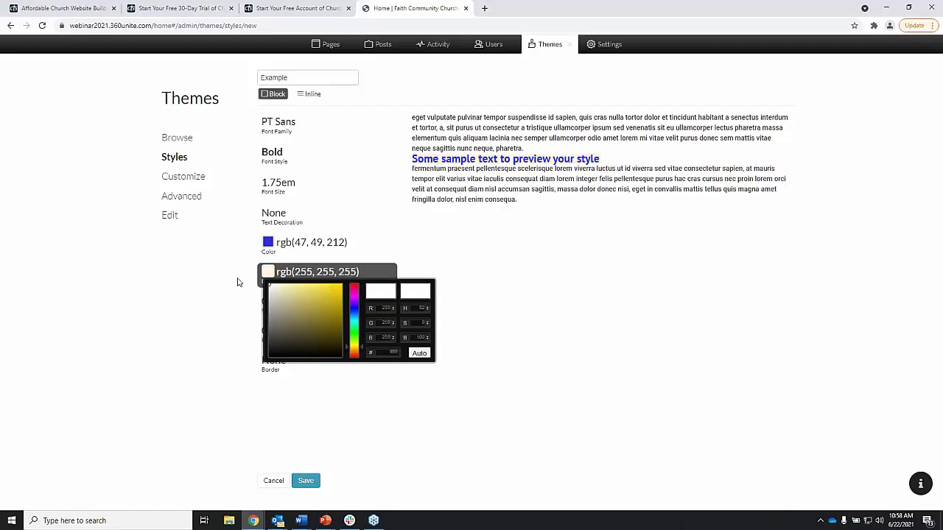
{"action": "left_click", "coordinate": [655, 224]}
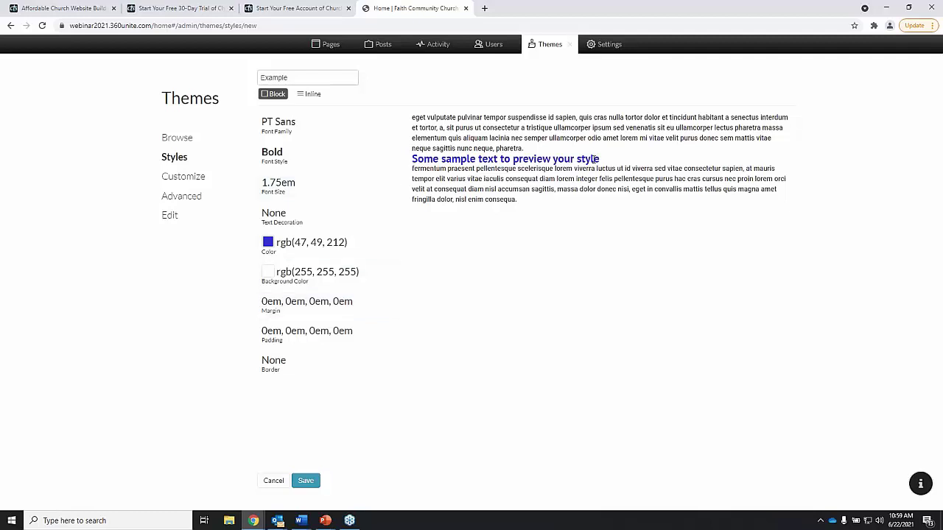
Try a top margin of 1em on the Example style and settle on .5em.
{"action": "left_click", "coordinate": [324, 309]}
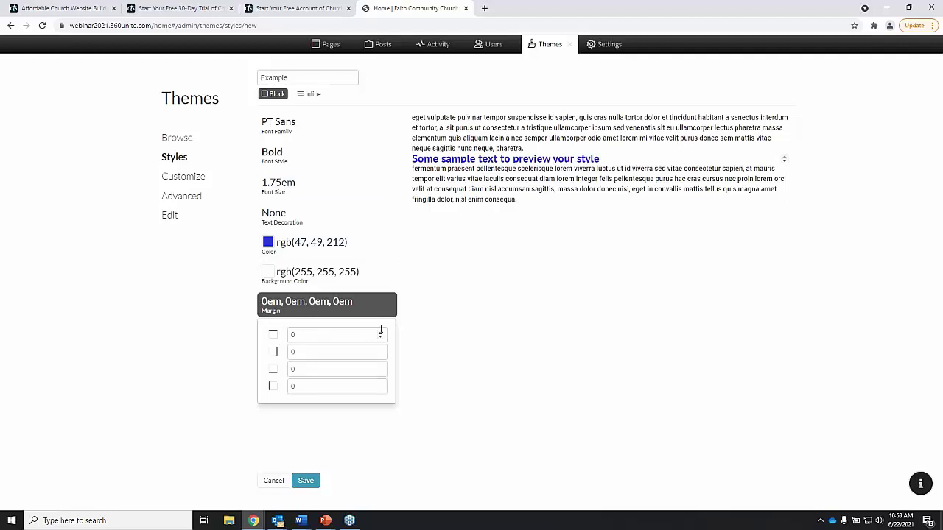
{"action": "left_click", "coordinate": [330, 333]}
{"action": "key", "text": "Up"}
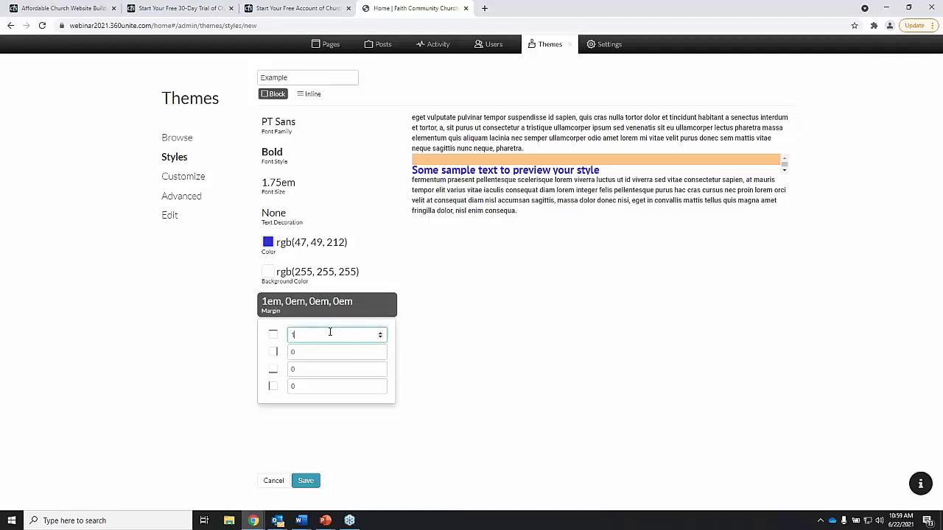
{"action": "key", "text": "BackSpace"}
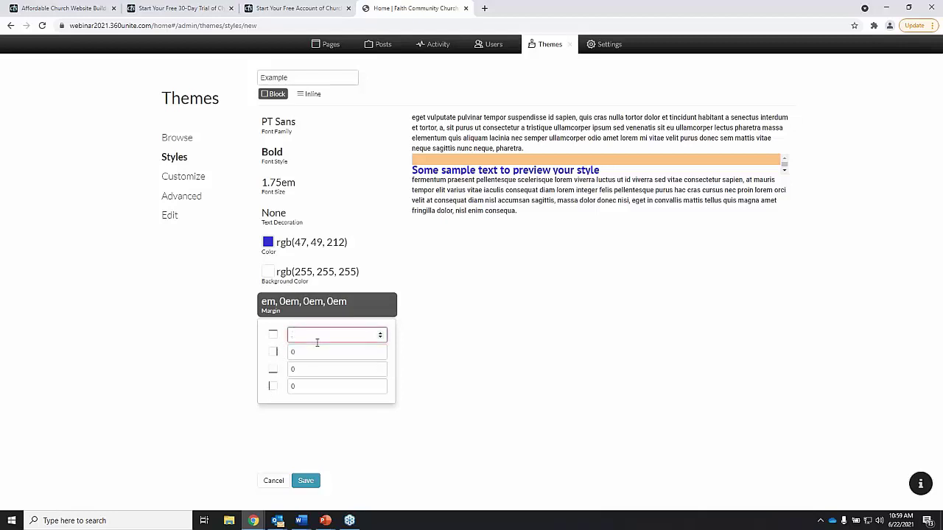
{"action": "type", "text": ".5"}
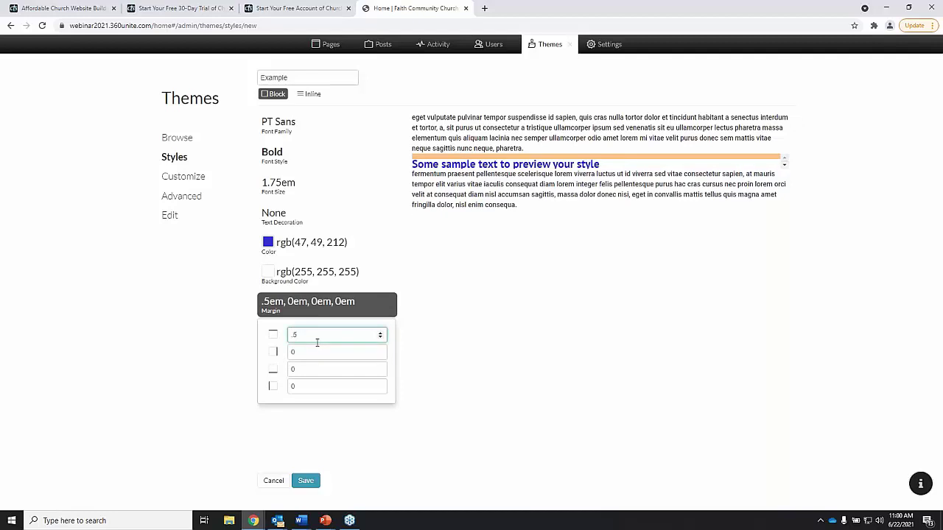
Try a left margin of .5em on the Example style and clear it again.
{"action": "left_click", "coordinate": [308, 386]}
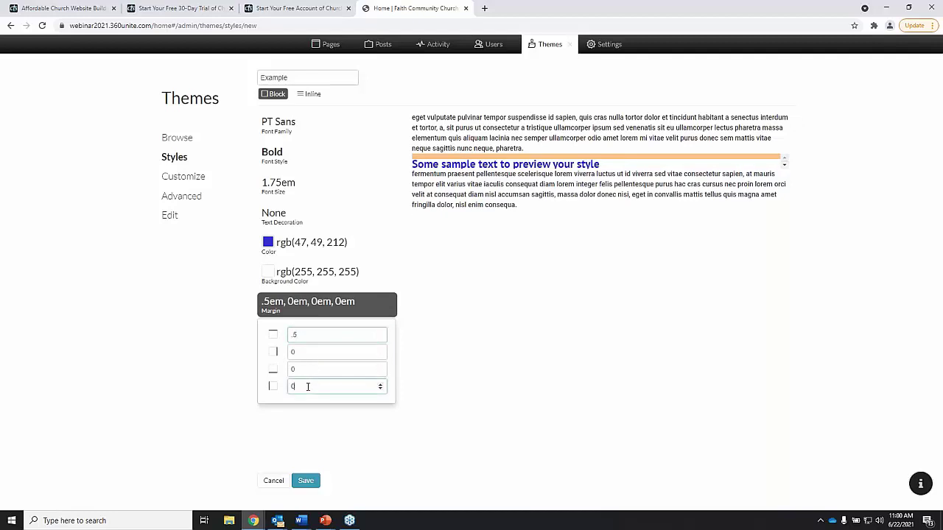
{"action": "key", "text": "BackSpace"}
{"action": "type", "text": ".5"}
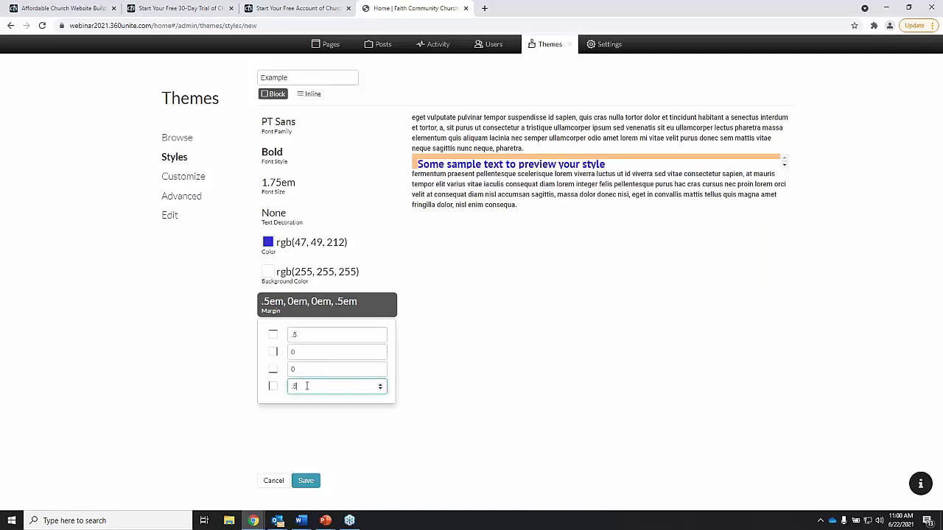
{"action": "key", "text": "BackSpace"}
{"action": "key", "text": "BackSpace"}
Set the Example style's bottom margin to .5em and its left margin to 0em.
{"action": "left_click", "coordinate": [304, 370]}
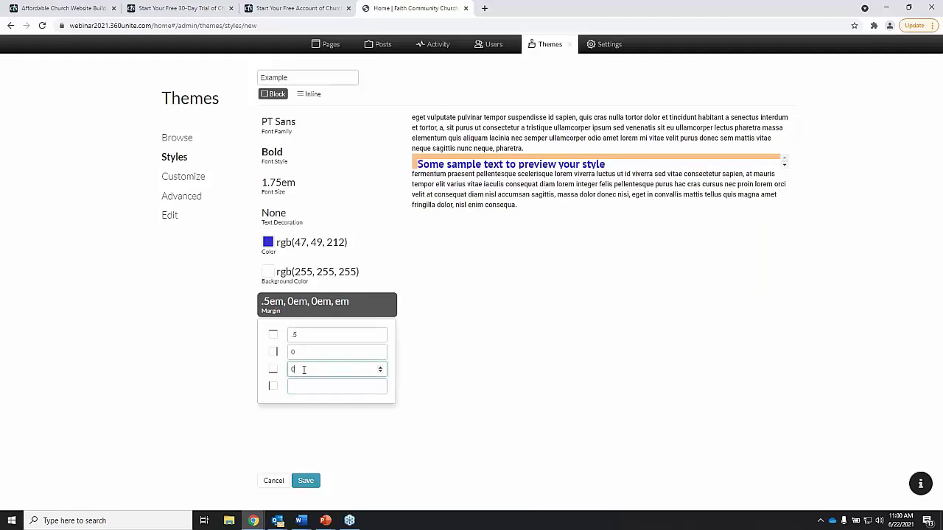
{"action": "key", "text": "BackSpace"}
{"action": "type", "text": ".50"}
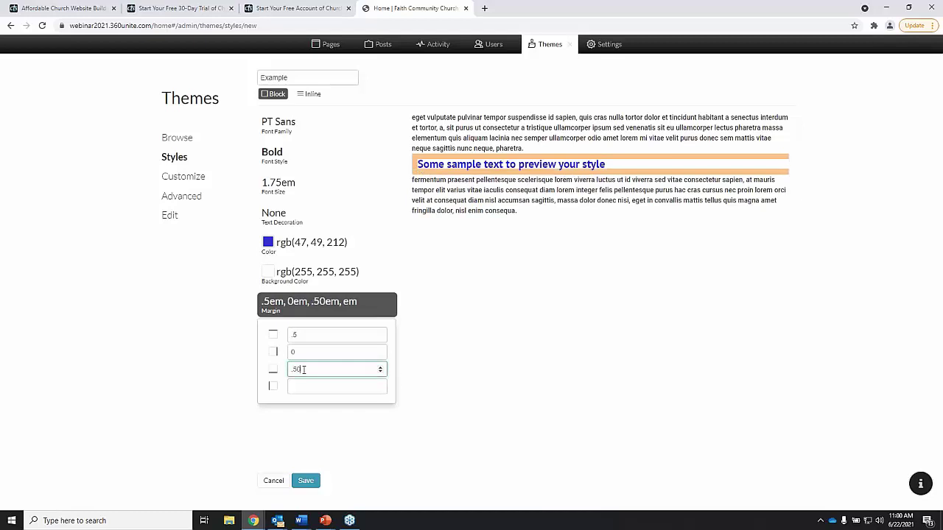
{"action": "key", "text": "BackSpace"}
{"action": "left_click", "coordinate": [315, 387]}
{"action": "type", "text": "0"}
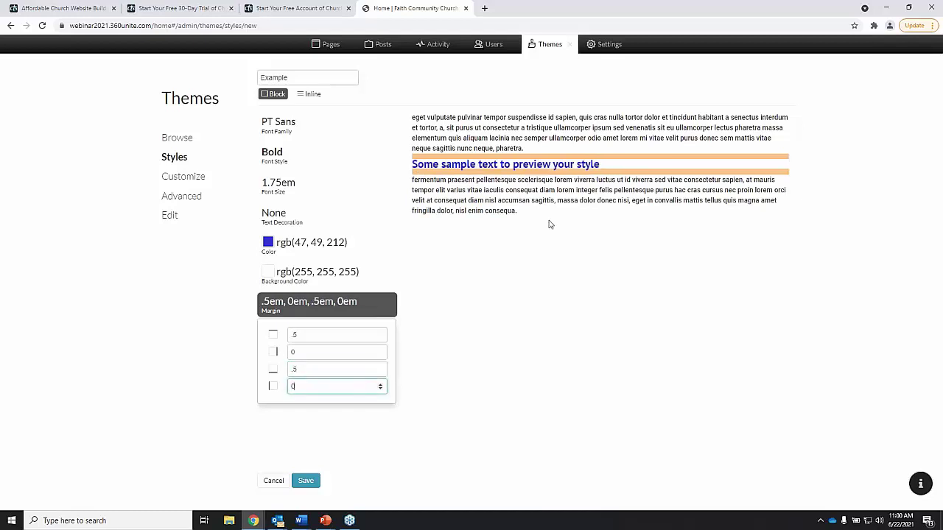
{"action": "left_click", "coordinate": [363, 301]}
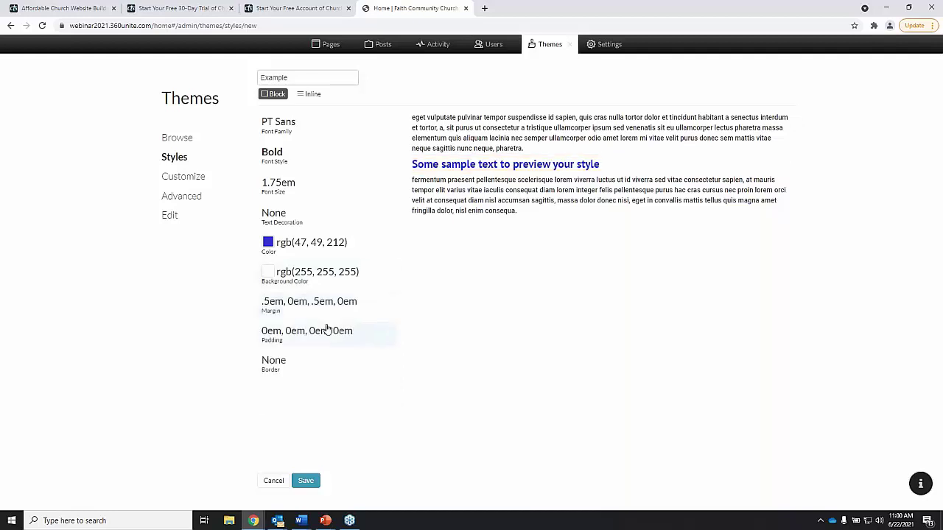
Set the Example style's top and bottom padding to .25em each.
{"action": "left_click", "coordinate": [325, 333]}
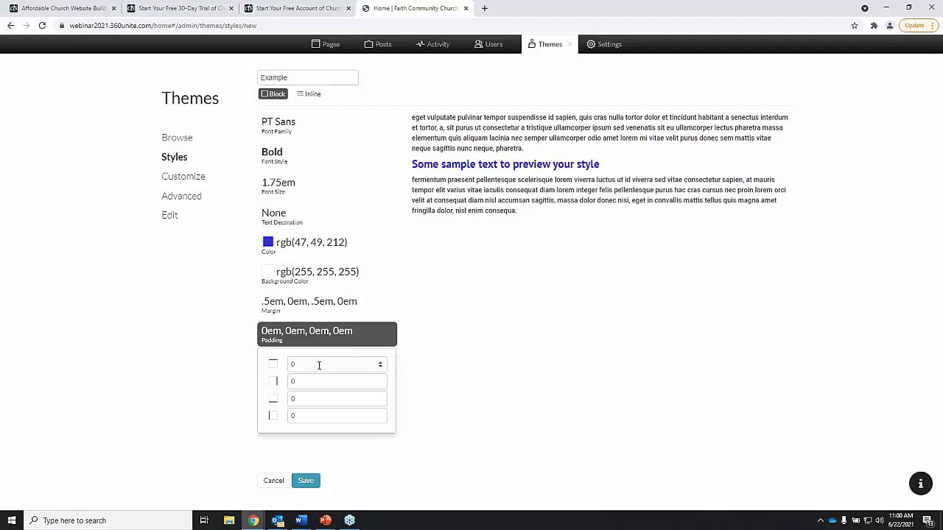
{"action": "left_click", "coordinate": [319, 364]}
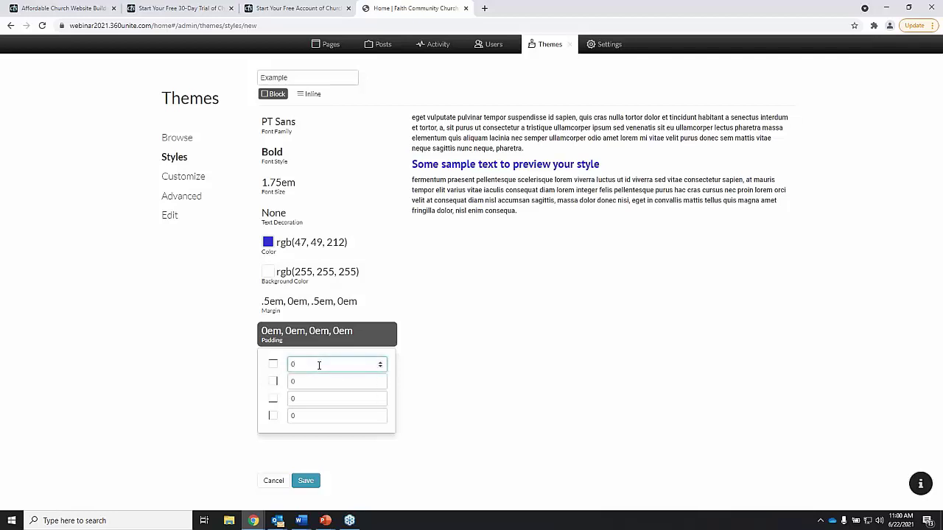
{"action": "type", "text": ".25"}
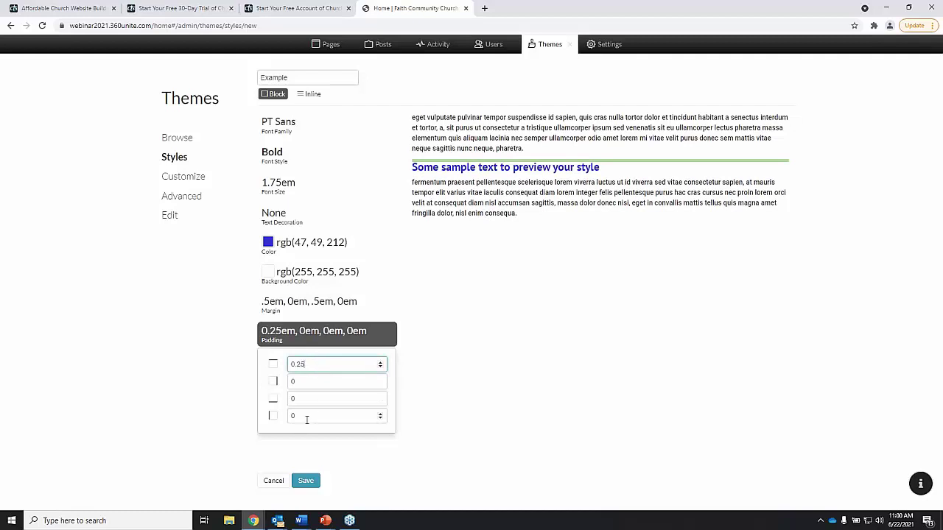
{"action": "left_click", "coordinate": [306, 398]}
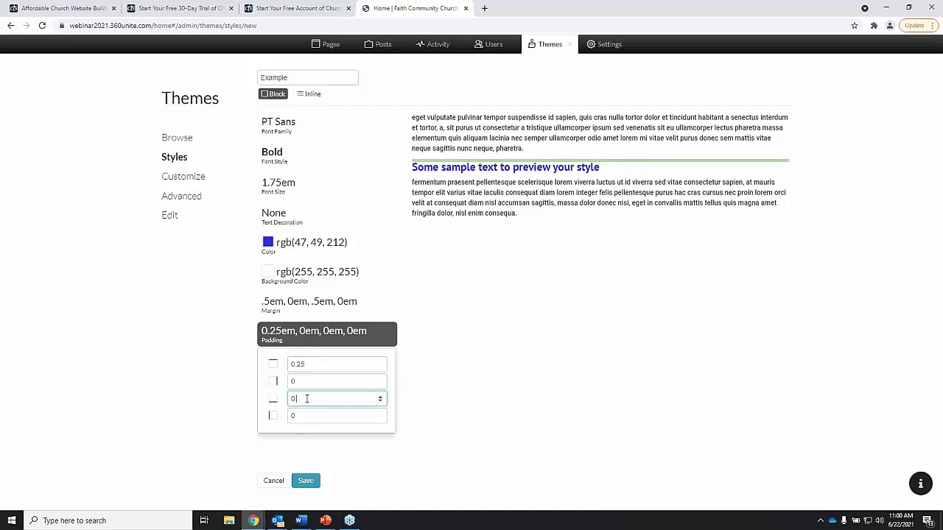
{"action": "type", "text": ".25"}
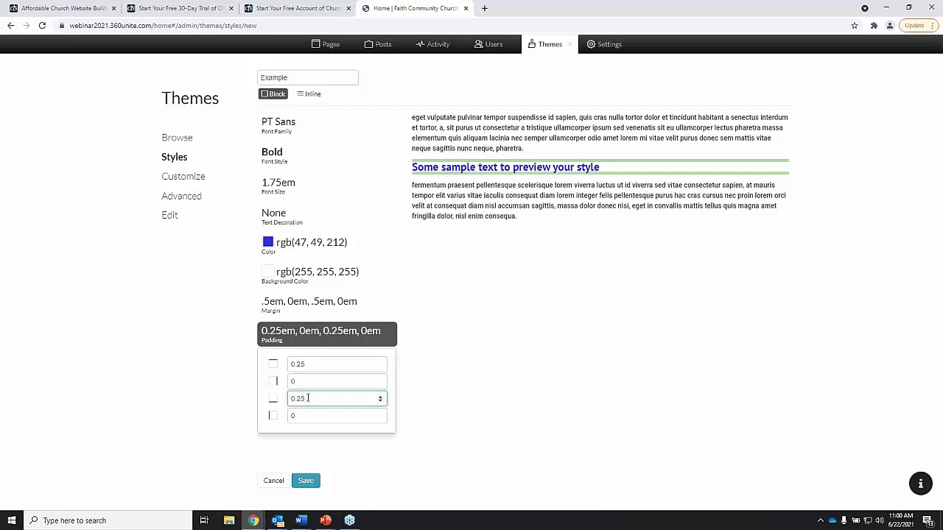
{"action": "left_click", "coordinate": [498, 174]}
{"action": "left_click", "coordinate": [347, 332]}
Try Solid, Dotted, Dashed and Double borders on the Example style and settle on Solid.
{"action": "left_click", "coordinate": [301, 361]}
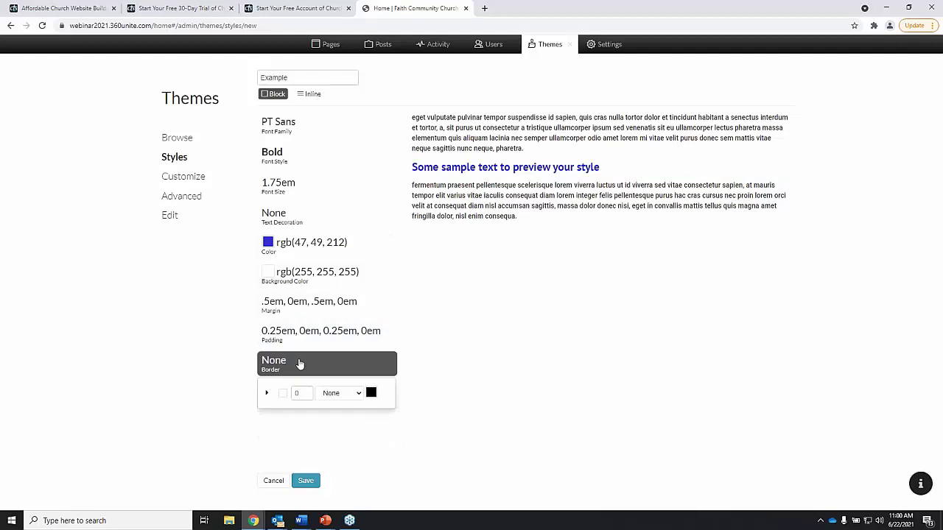
{"action": "left_click", "coordinate": [326, 395]}
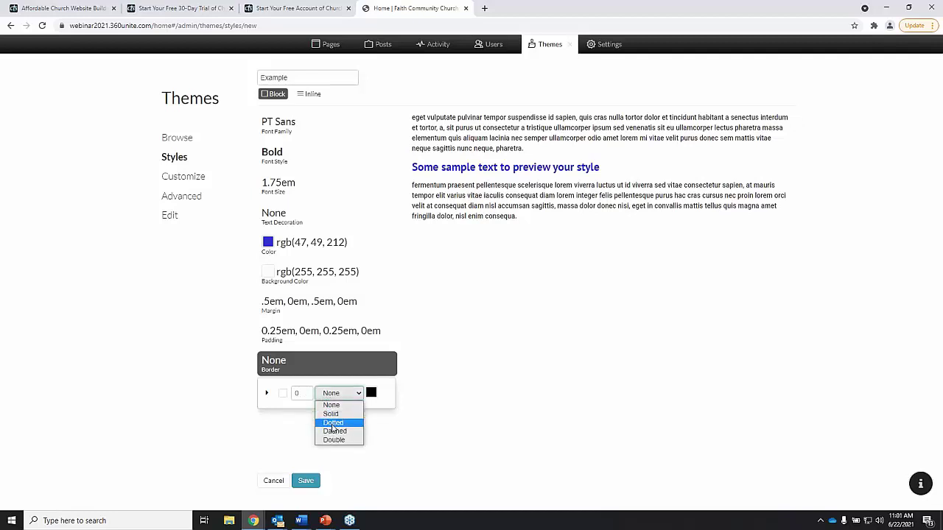
{"action": "left_click", "coordinate": [332, 413]}
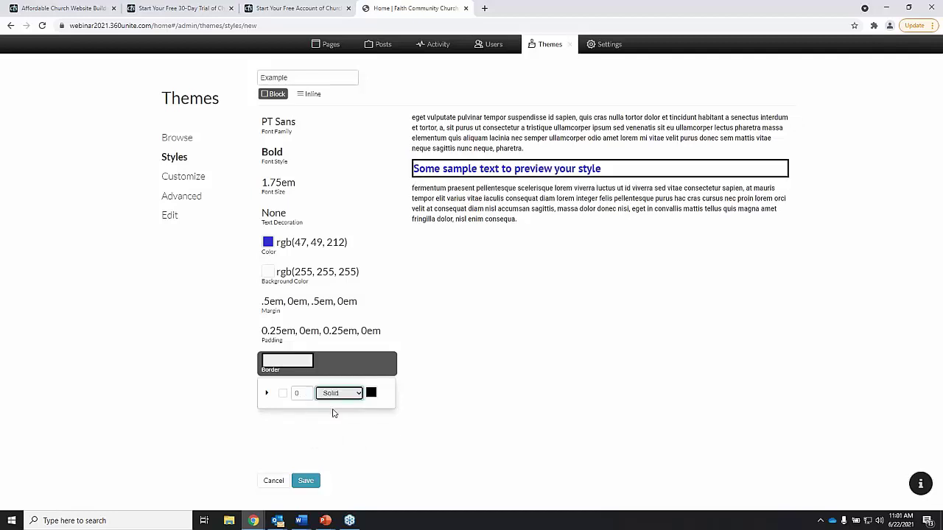
{"action": "left_click", "coordinate": [336, 396]}
{"action": "left_click", "coordinate": [340, 423]}
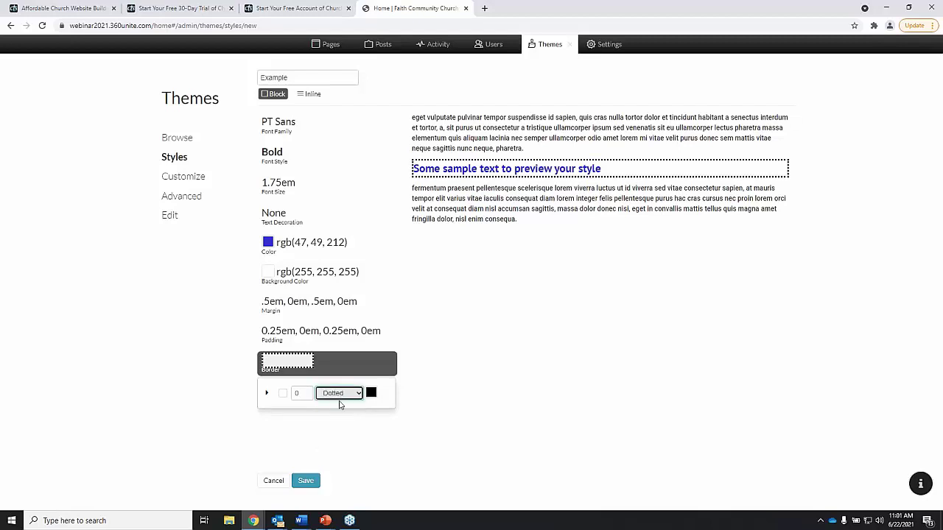
{"action": "left_click", "coordinate": [337, 395]}
{"action": "left_click", "coordinate": [337, 431]}
{"action": "left_click", "coordinate": [336, 395]}
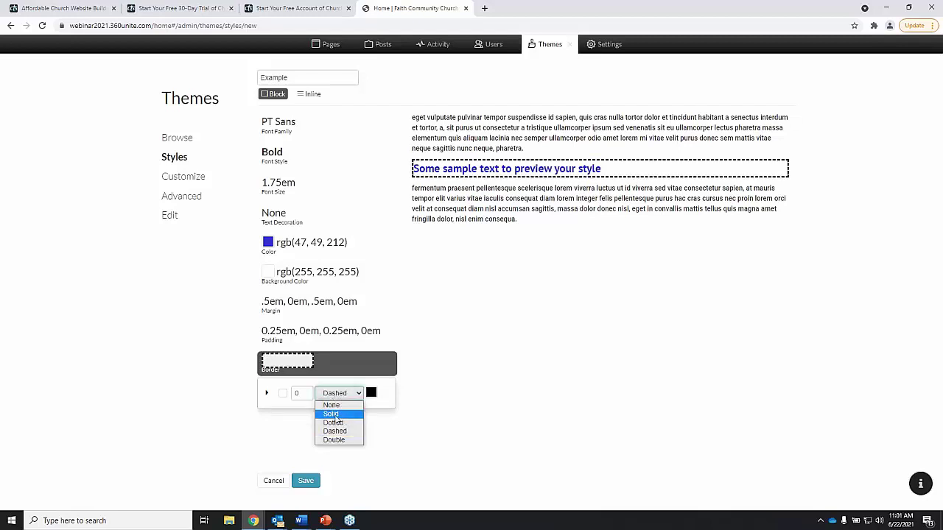
{"action": "left_click", "coordinate": [335, 440]}
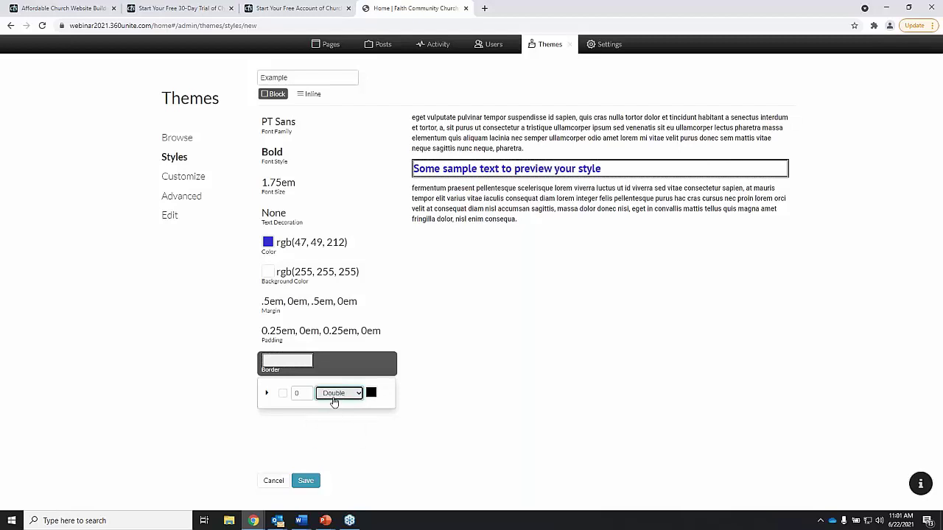
{"action": "left_click", "coordinate": [334, 396]}
{"action": "left_click", "coordinate": [331, 414]}
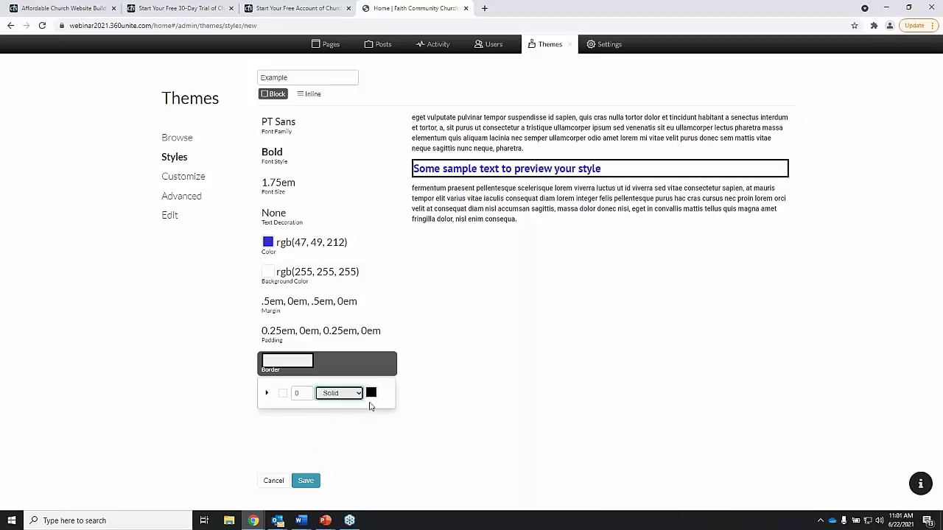
Set the Example style's border width to 3 after trying thicker widths, and save the style.
{"action": "left_click", "coordinate": [371, 393]}
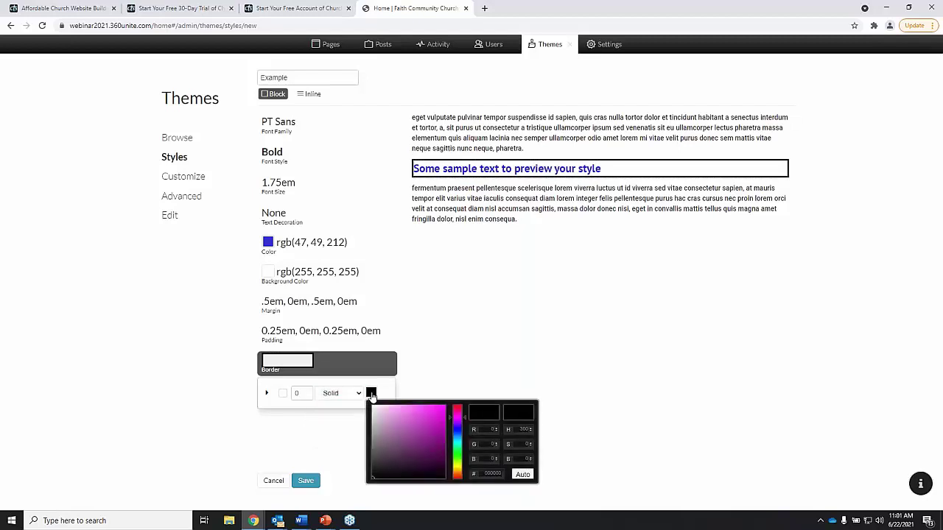
{"action": "left_click", "coordinate": [301, 392]}
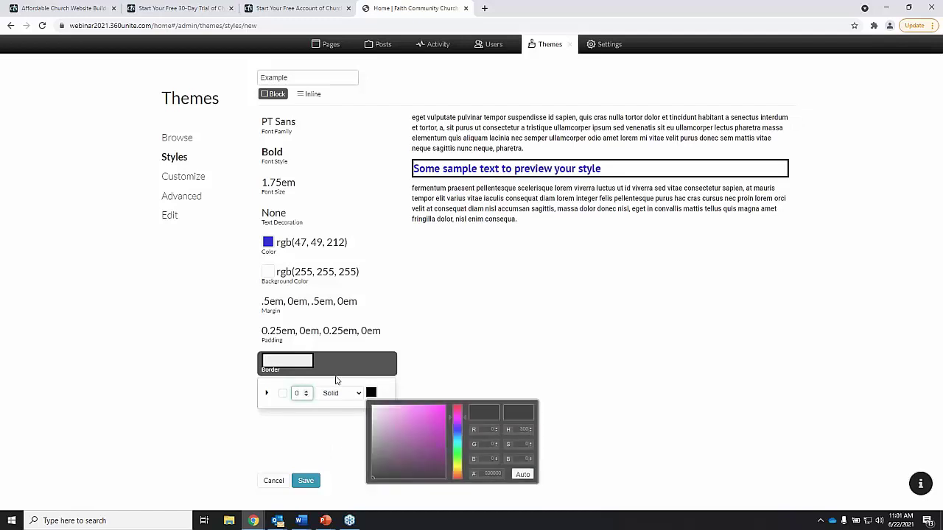
{"action": "key", "text": "BackSpace"}
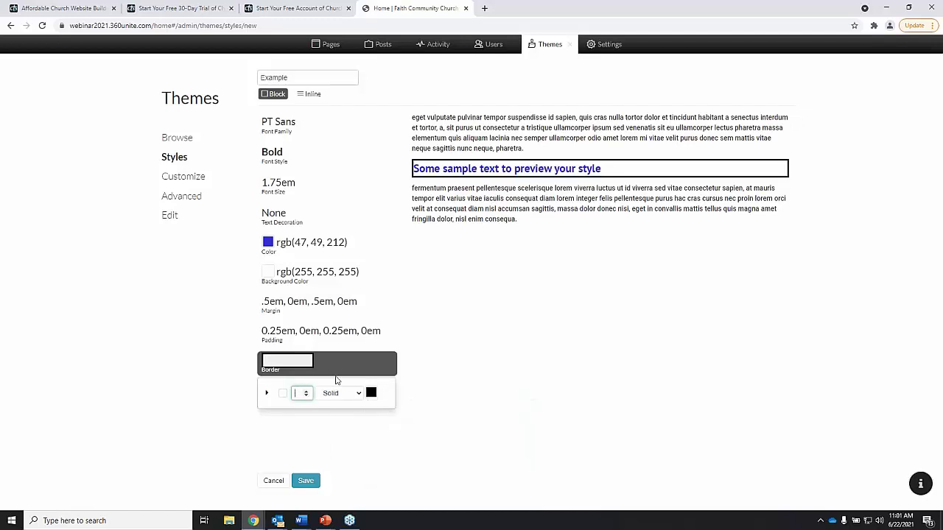
{"action": "type", "text": "3"}
{"action": "left_click", "coordinate": [336, 393]}
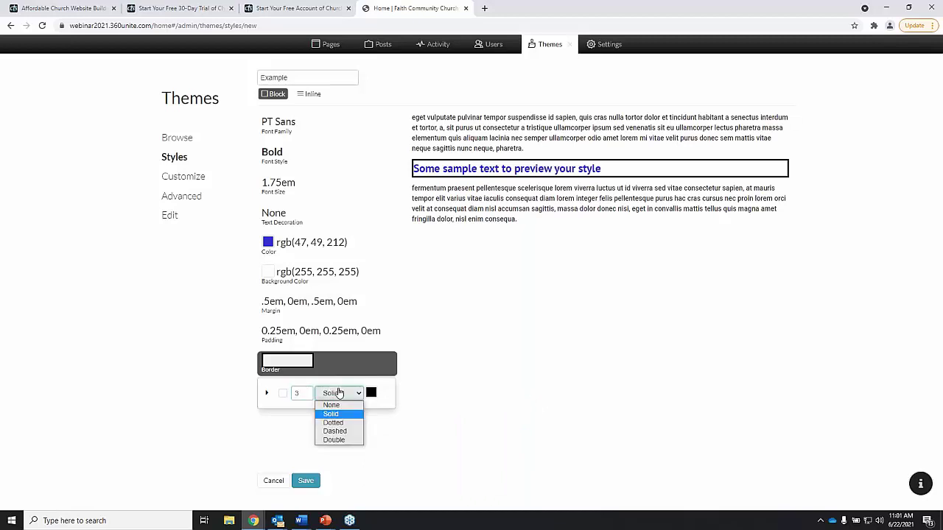
{"action": "left_click", "coordinate": [385, 395]}
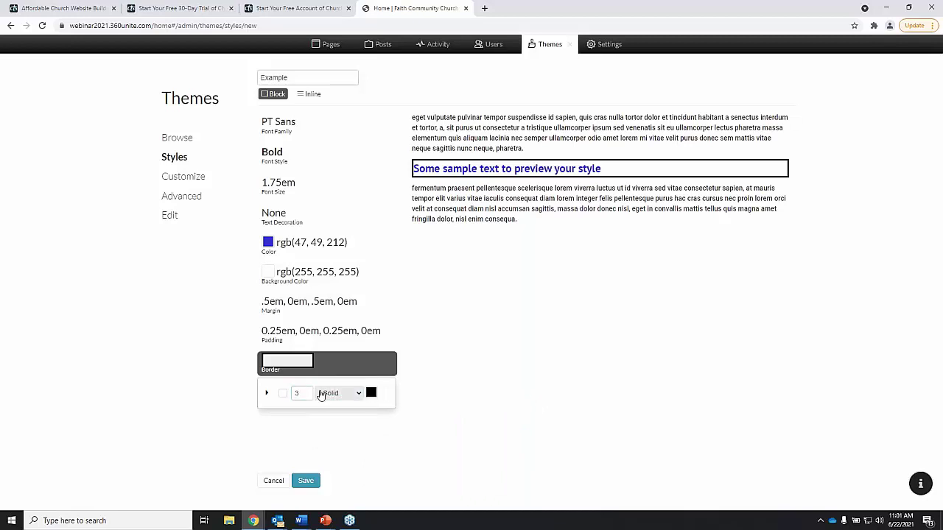
{"action": "left_click", "coordinate": [299, 393]}
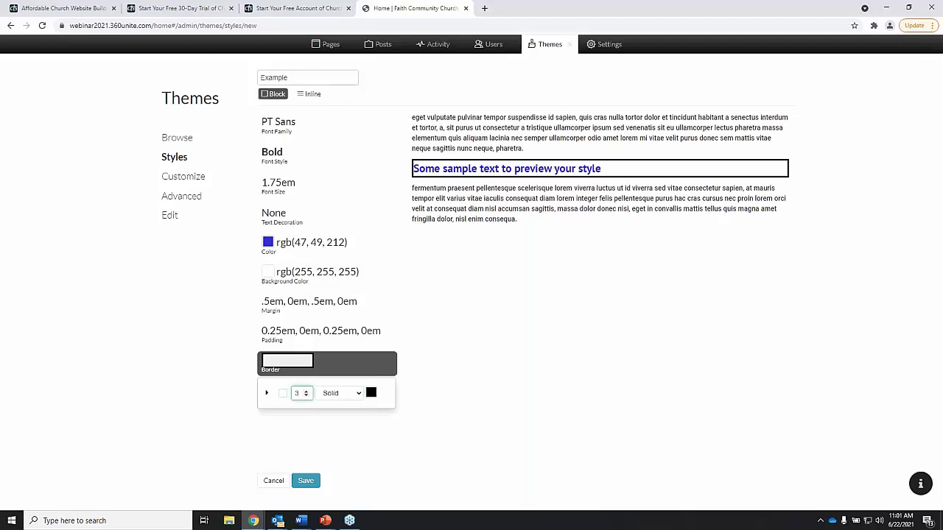
{"action": "key", "text": "Up"}
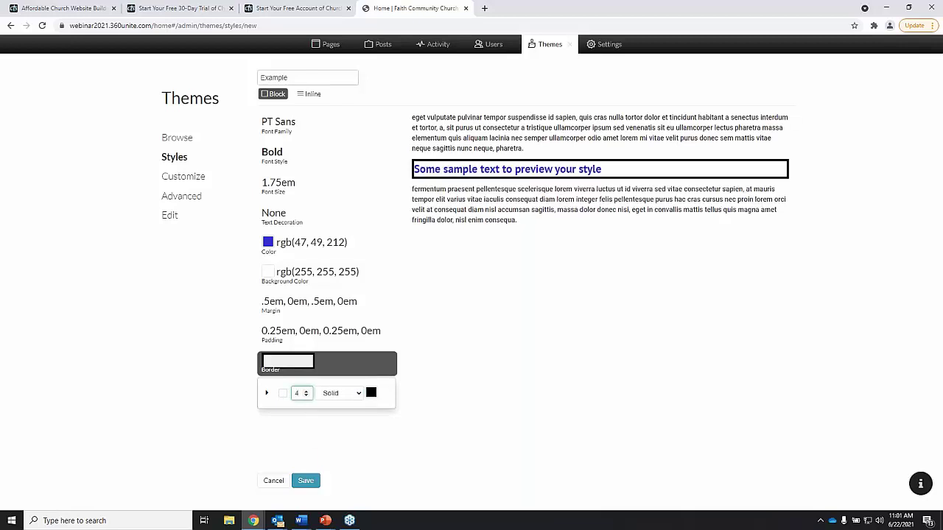
{"action": "key", "text": "Up"}
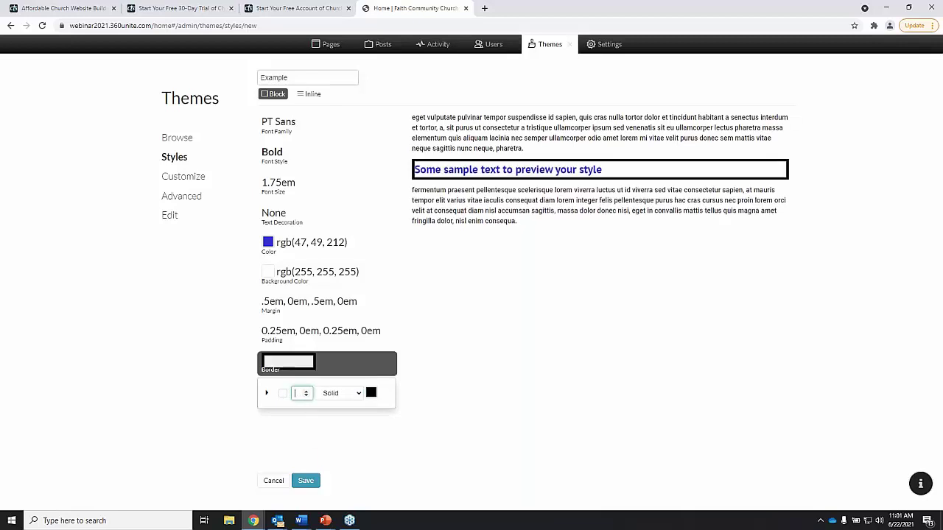
{"action": "type", "text": "3"}
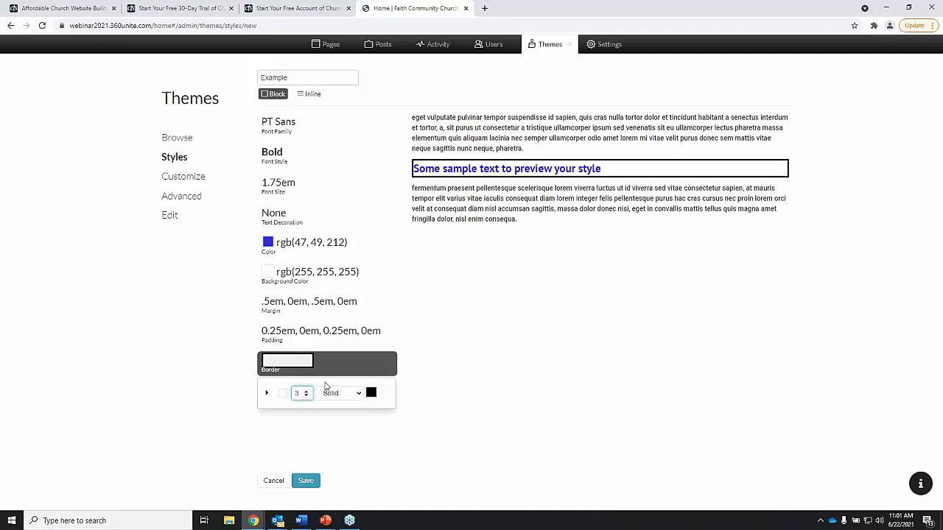
{"action": "left_click", "coordinate": [311, 481]}
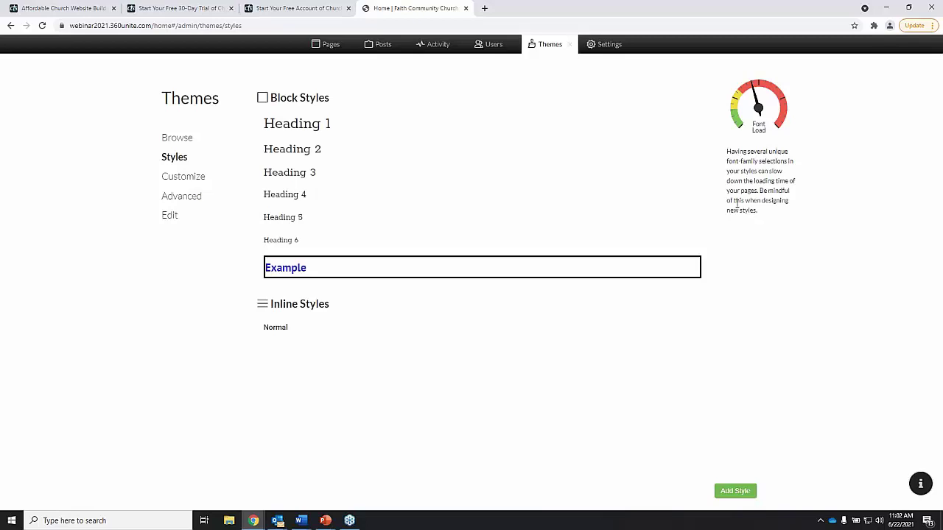
View the Heading 1 block style's settings and return to the website's home page.
{"action": "left_click", "coordinate": [364, 126]}
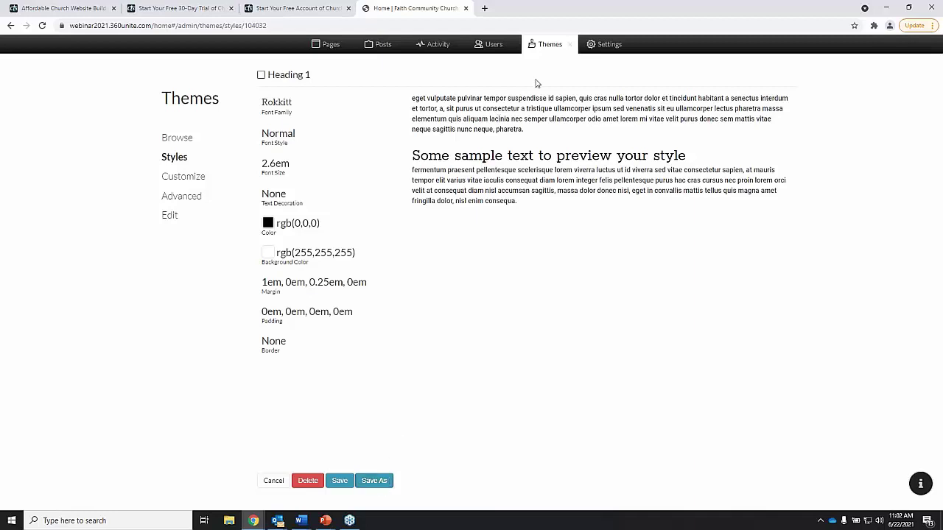
{"action": "left_click", "coordinate": [569, 45]}
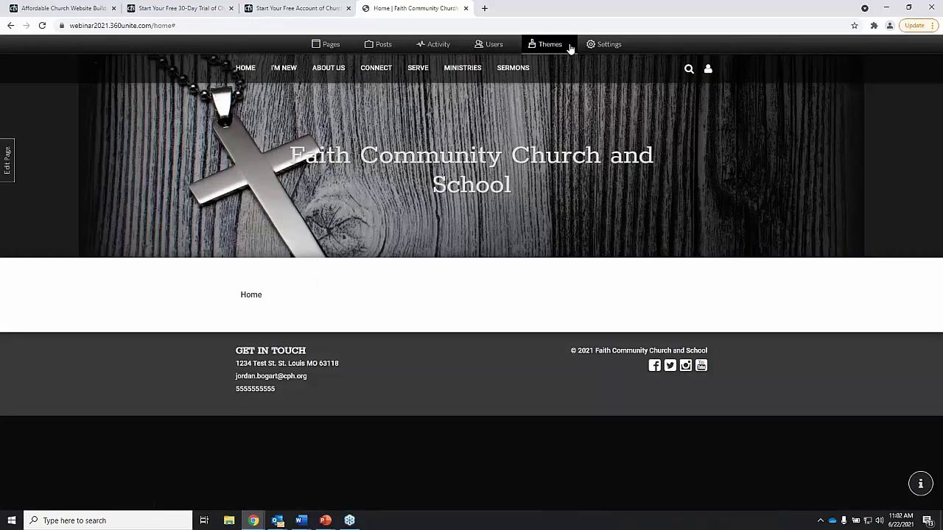
Try the Example style on the home page's "Home" text and leave page editing without publishing.
{"action": "left_click", "coordinate": [8, 159]}
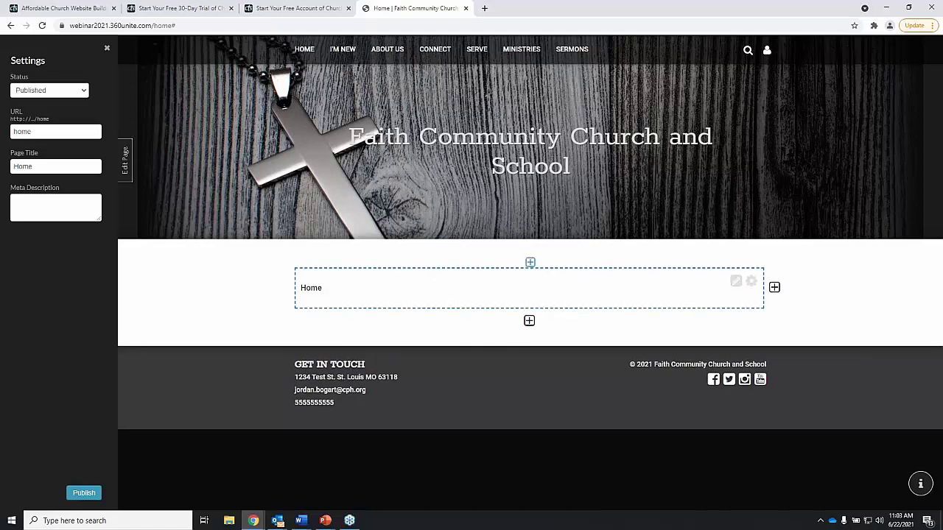
{"action": "left_click", "coordinate": [736, 278]}
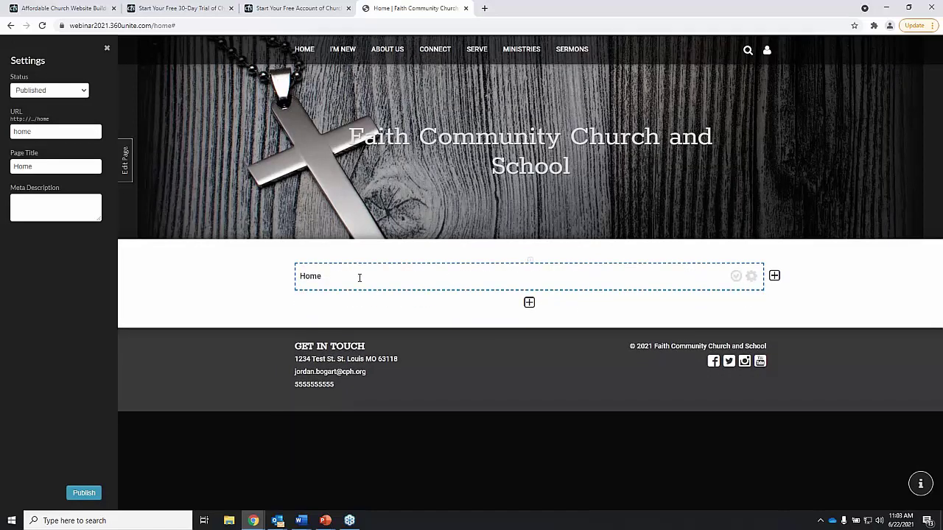
{"action": "left_click_drag", "start_coordinate": [357, 278], "coordinate": [292, 280]}
{"action": "left_click", "coordinate": [354, 252]}
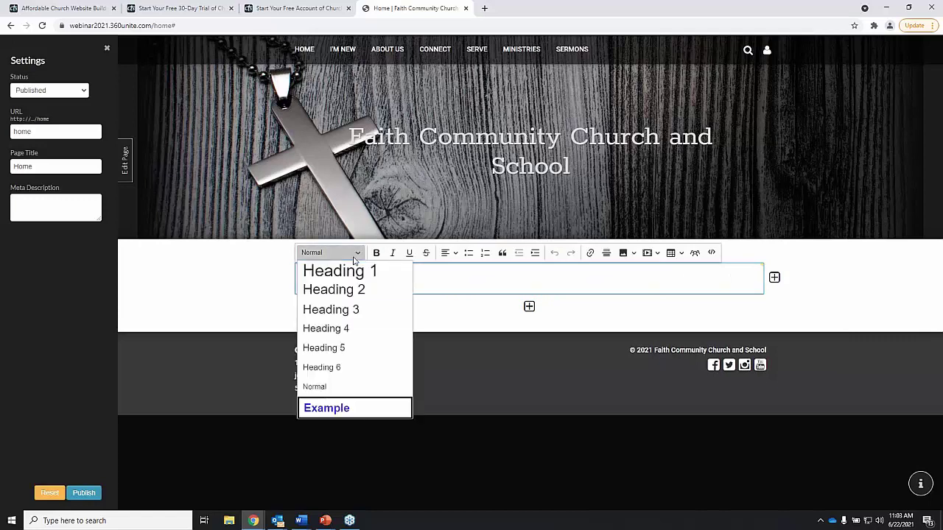
{"action": "left_click", "coordinate": [341, 409]}
{"action": "left_click", "coordinate": [398, 304]}
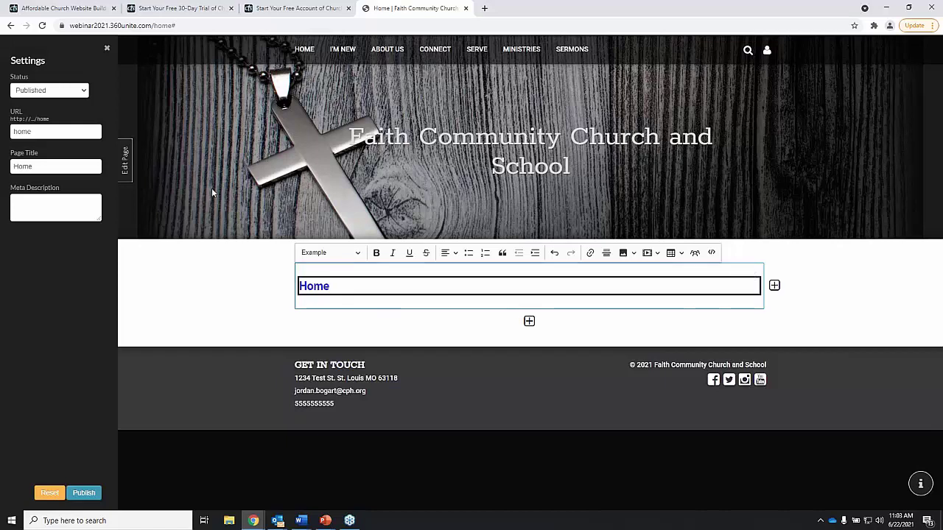
{"action": "left_click", "coordinate": [126, 166]}
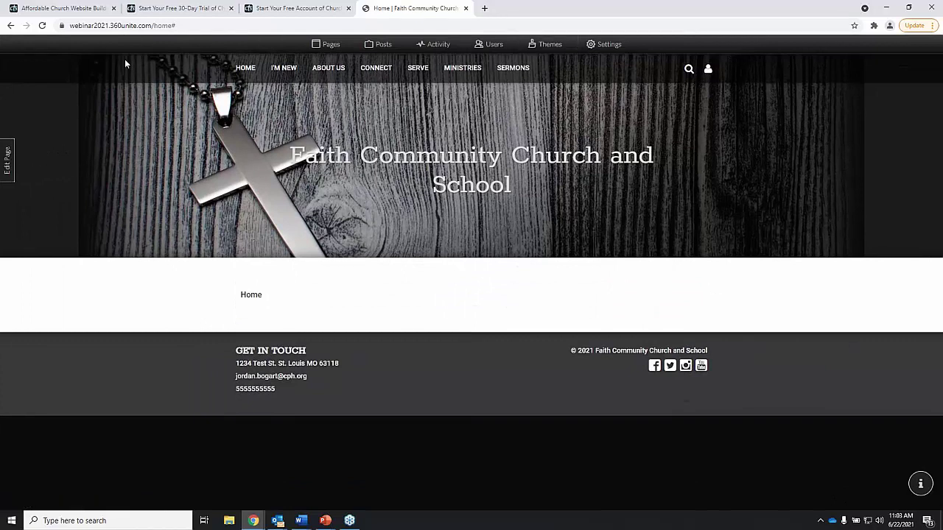
Customize the Wonderful Cross theme's background color, trying a gray shade and settling on near-black #030303.
{"action": "left_click", "coordinate": [546, 46]}
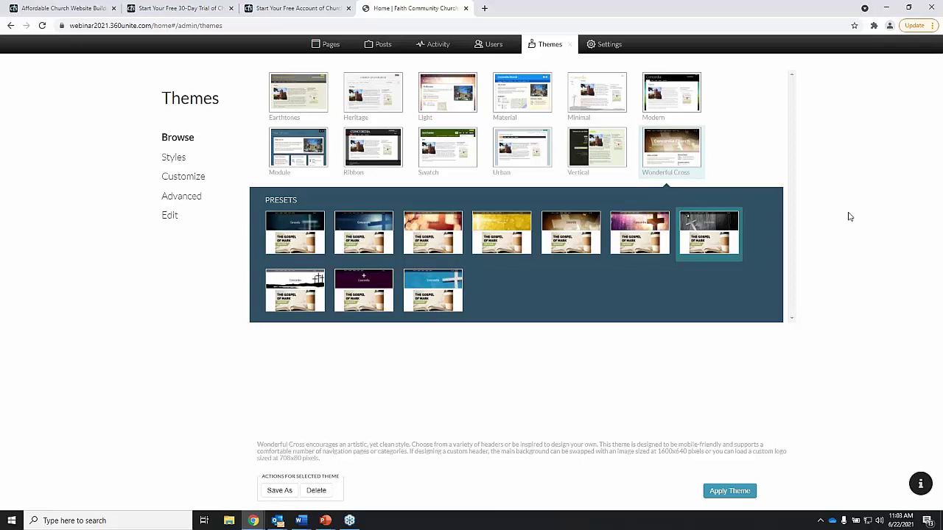
{"action": "left_click", "coordinate": [184, 180]}
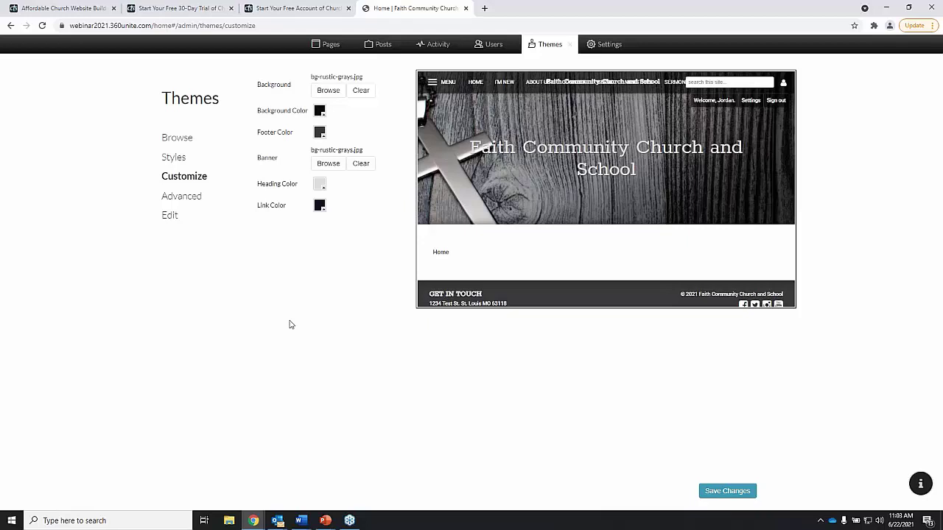
{"action": "left_click", "coordinate": [320, 111]}
{"action": "left_click", "coordinate": [330, 153]}
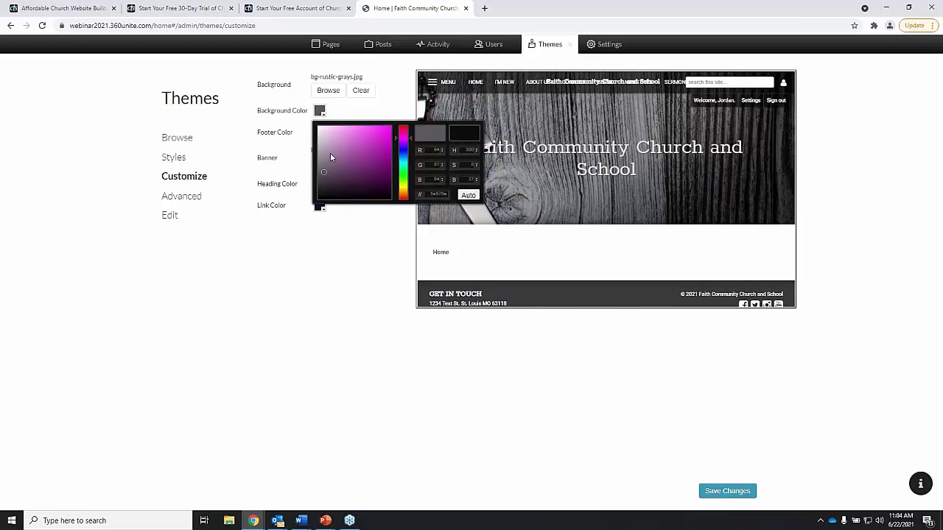
{"action": "left_click", "coordinate": [346, 153]}
{"action": "left_click_drag", "start_coordinate": [352, 163], "coordinate": [333, 179]}
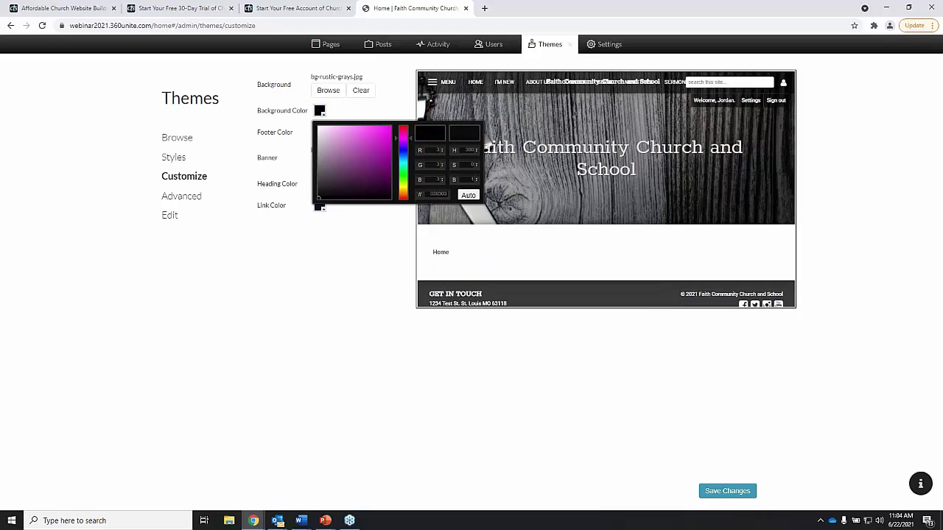
{"action": "left_click", "coordinate": [261, 151]}
Change the theme's footer color to a dark navy blue.
{"action": "left_click", "coordinate": [319, 133]}
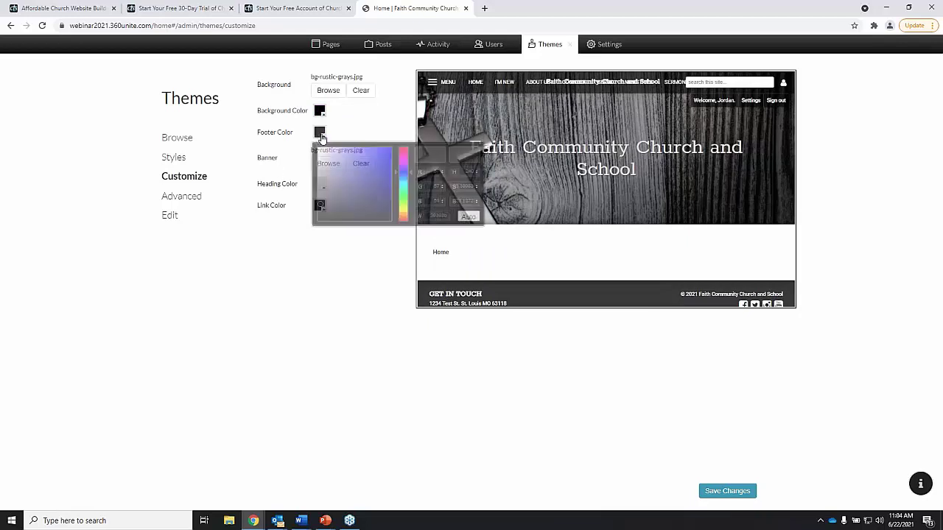
{"action": "mouse_move", "coordinate": [354, 190]}
{"action": "left_mouse_down"}
{"action": "mouse_move", "coordinate": [368, 182]}
{"action": "mouse_move", "coordinate": [370, 198]}
{"action": "mouse_move", "coordinate": [362, 176]}
{"action": "mouse_move", "coordinate": [374, 181]}
{"action": "mouse_move", "coordinate": [359, 196]}
{"action": "left_mouse_up"}
{"action": "left_click", "coordinate": [284, 252]}
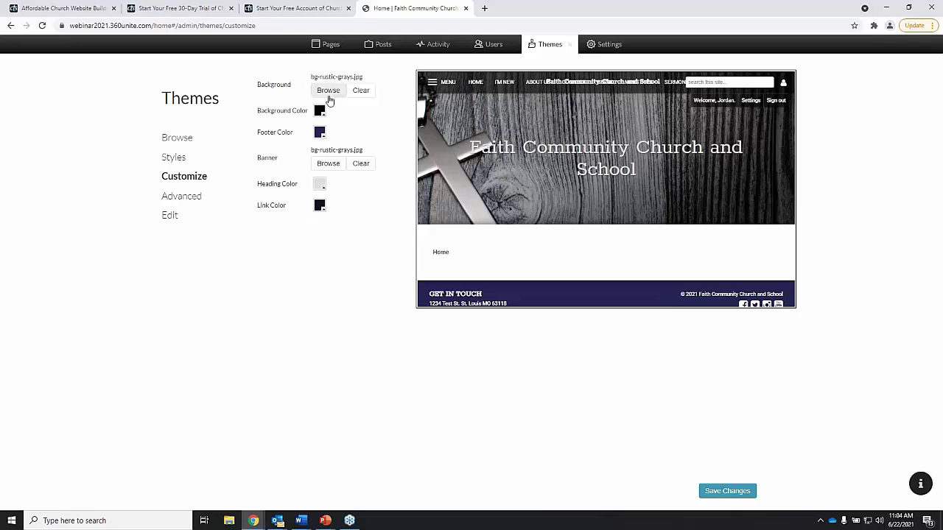
Upload church.jpg from the Unite Images folder, try it as the theme's banner image, and clear the banner.
{"action": "left_click", "coordinate": [329, 165]}
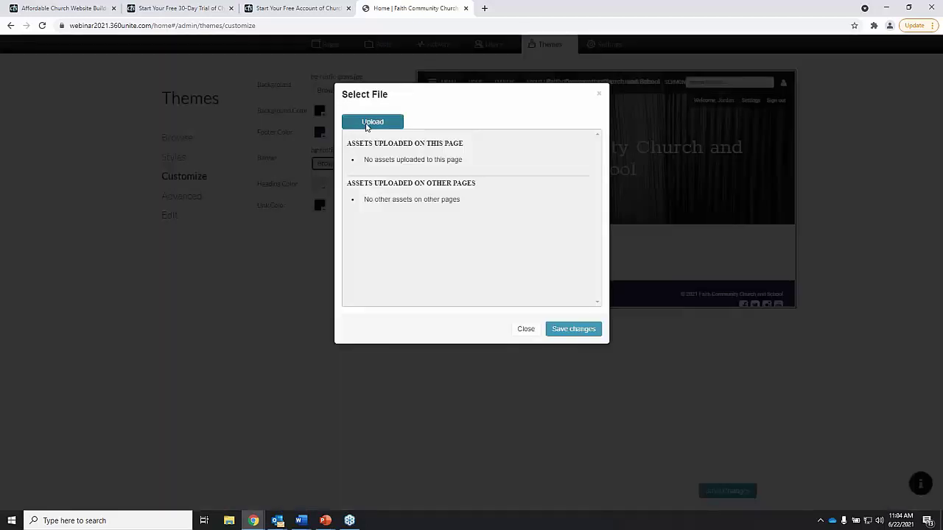
{"action": "left_click", "coordinate": [369, 122]}
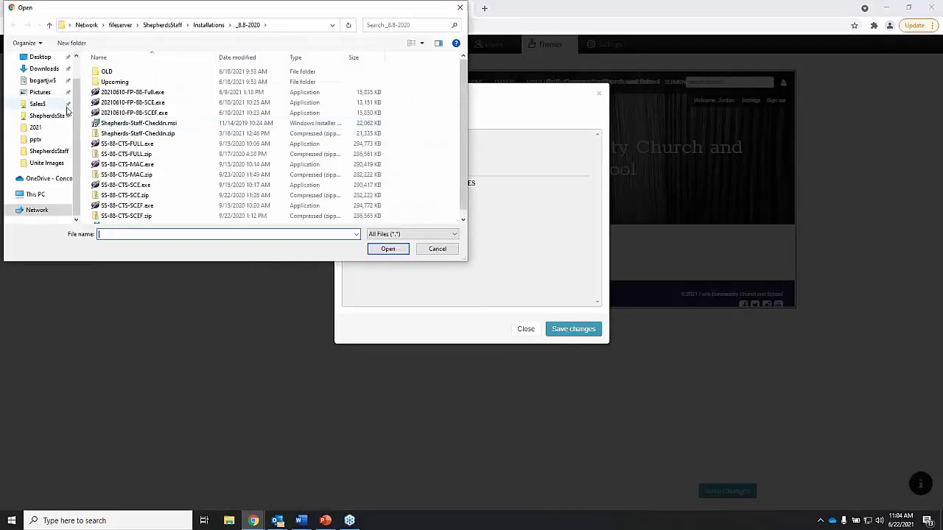
{"action": "left_click", "coordinate": [45, 162]}
{"action": "double_click", "coordinate": [223, 82]}
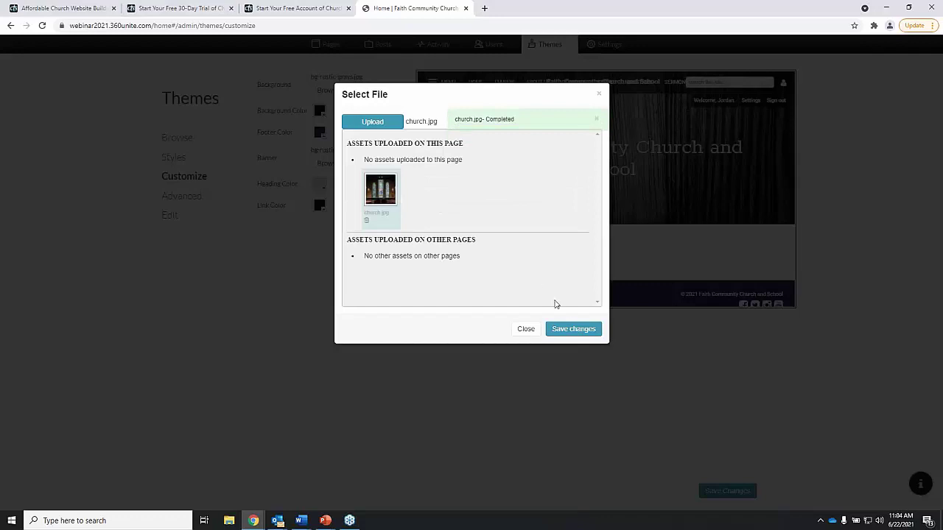
{"action": "left_click", "coordinate": [572, 330]}
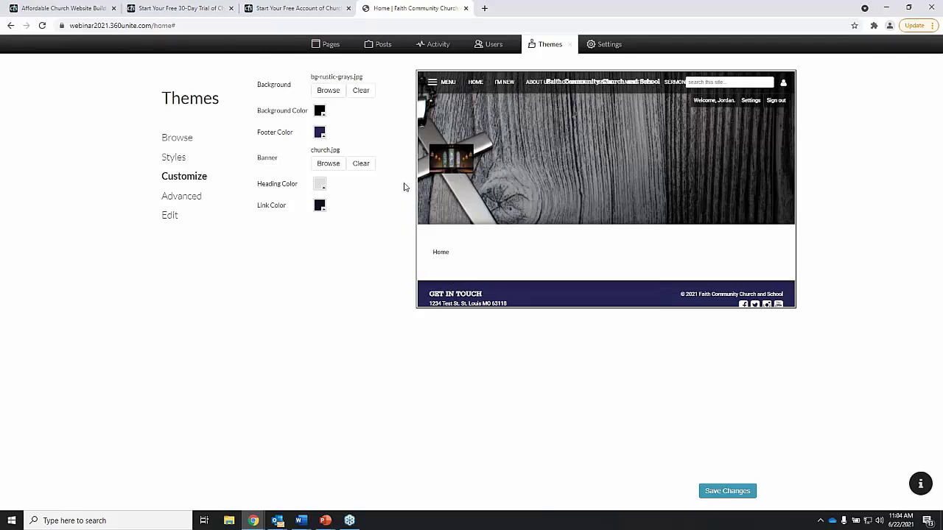
{"action": "left_click", "coordinate": [360, 164]}
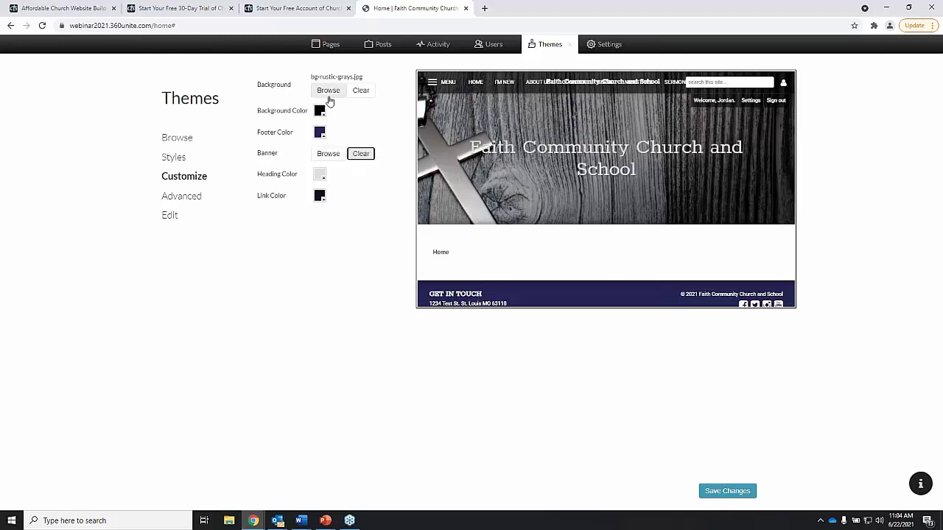
Try to set church.jpg as the theme's background image and reload the website, discarding the unsaved customizations.
{"action": "left_click", "coordinate": [329, 93]}
{"action": "left_click", "coordinate": [380, 177]}
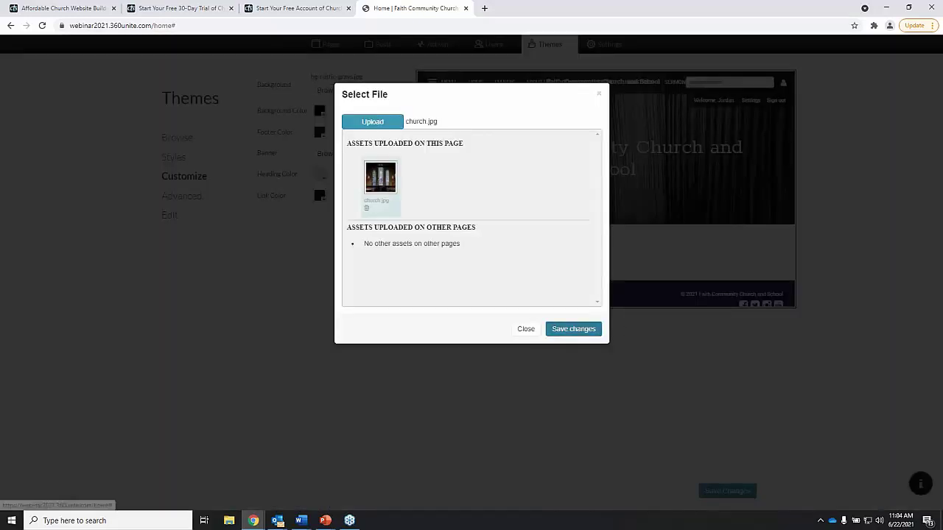
{"action": "left_click", "coordinate": [584, 332]}
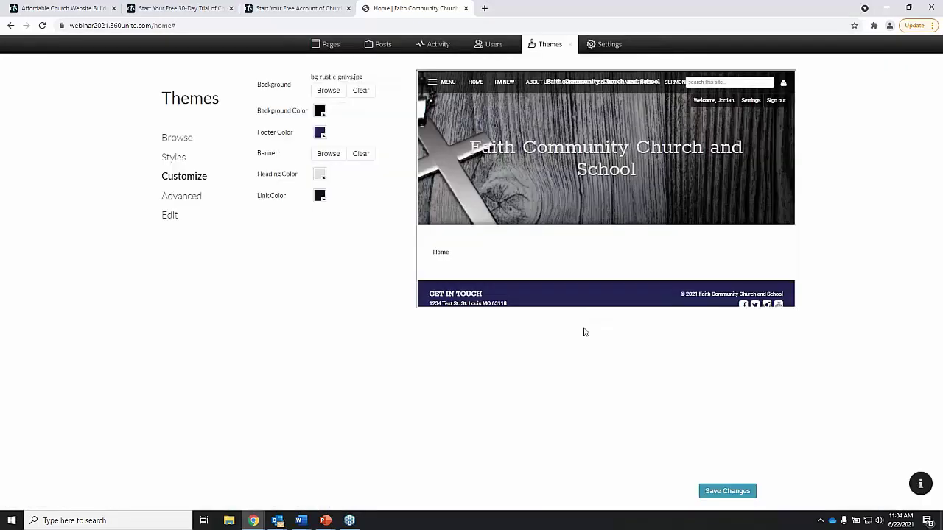
{"action": "left_click", "coordinate": [328, 90]}
{"action": "left_click", "coordinate": [378, 179]}
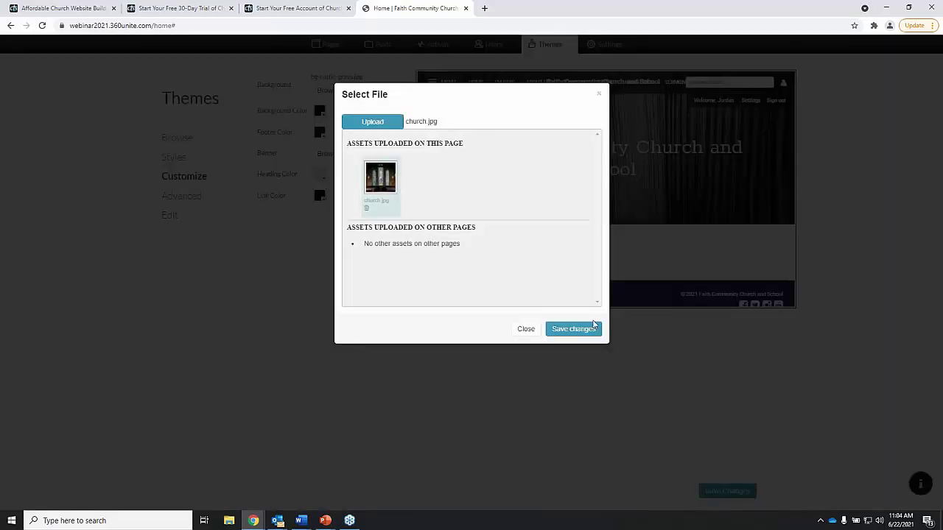
{"action": "left_click", "coordinate": [594, 329]}
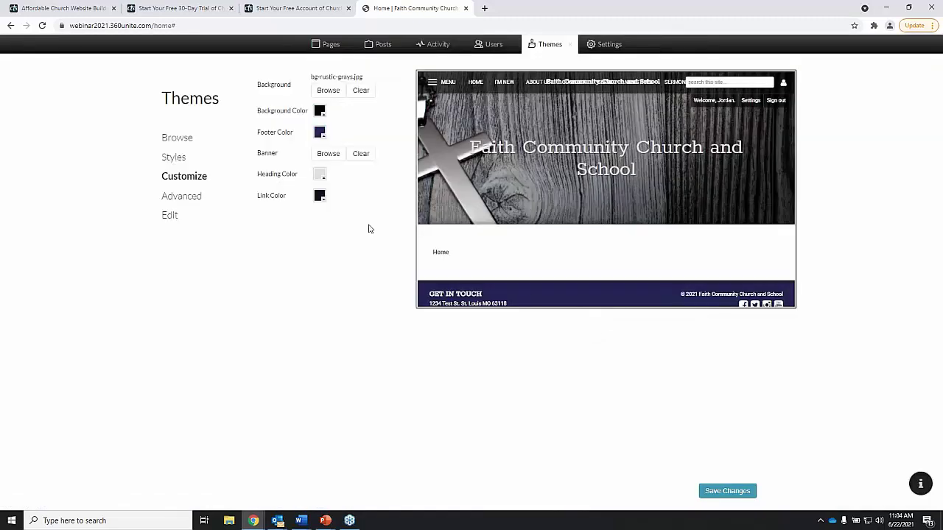
{"action": "left_click", "coordinate": [40, 25]}
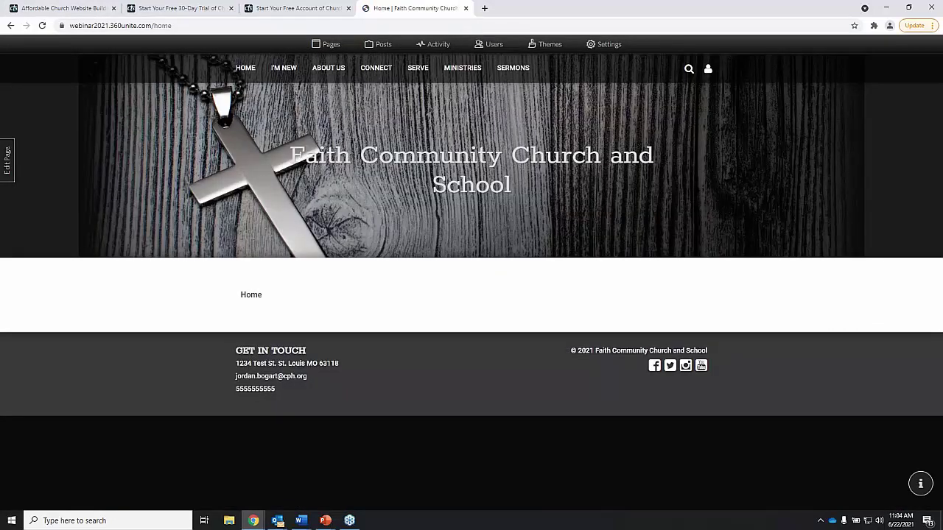
Reopen the theme customization and try again to use the uploaded church.jpg as the background image.
{"action": "left_click", "coordinate": [549, 44]}
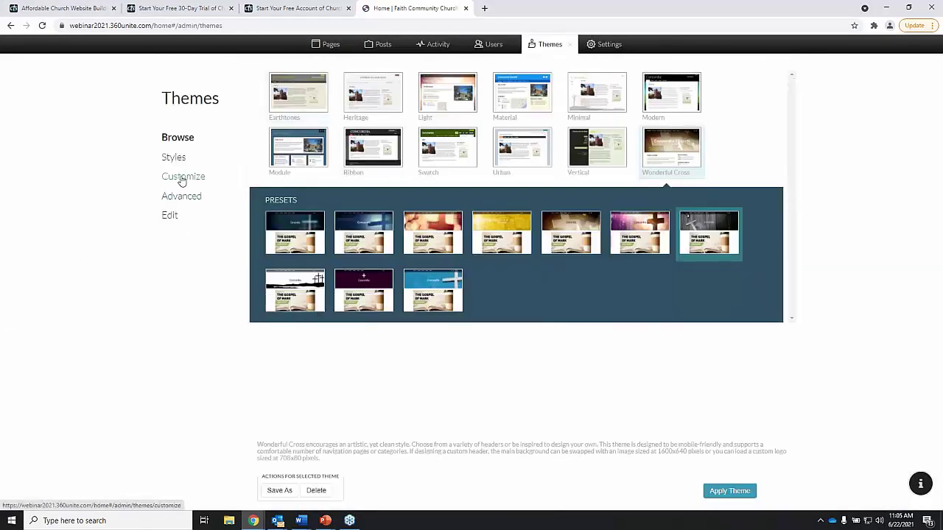
{"action": "left_click", "coordinate": [179, 177]}
{"action": "left_click", "coordinate": [327, 91]}
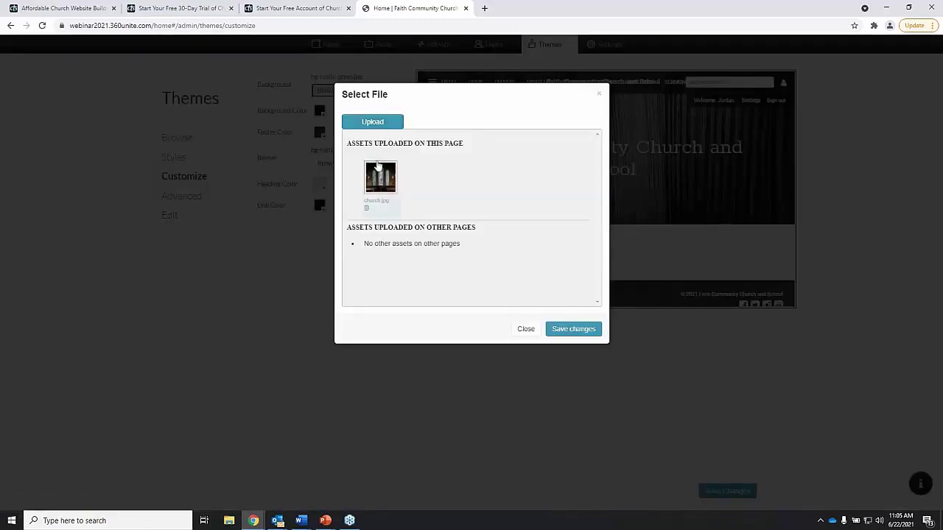
{"action": "left_click", "coordinate": [573, 328]}
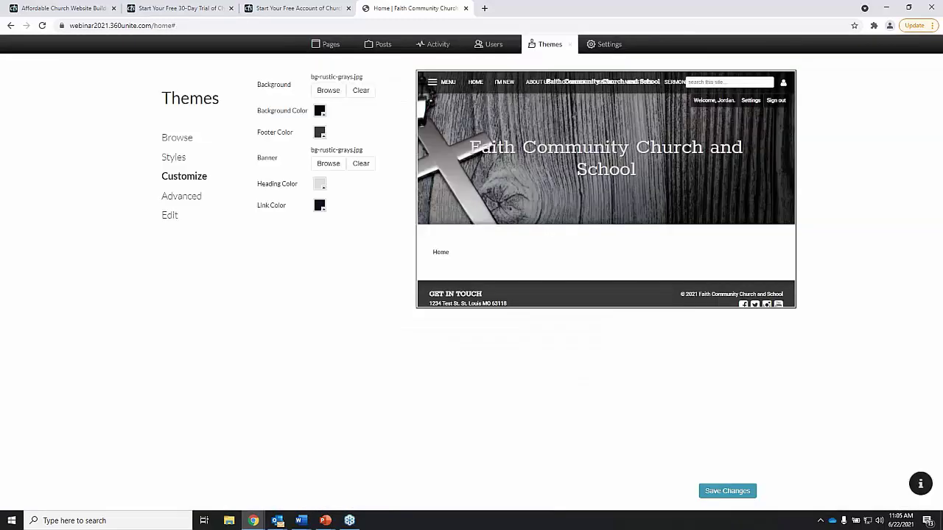
{"action": "left_click_drag", "start_coordinate": [324, 76], "coordinate": [351, 77]}
{"action": "left_click", "coordinate": [359, 196]}
Return to the list of available themes and select the Modern theme.
{"action": "left_click", "coordinate": [549, 45]}
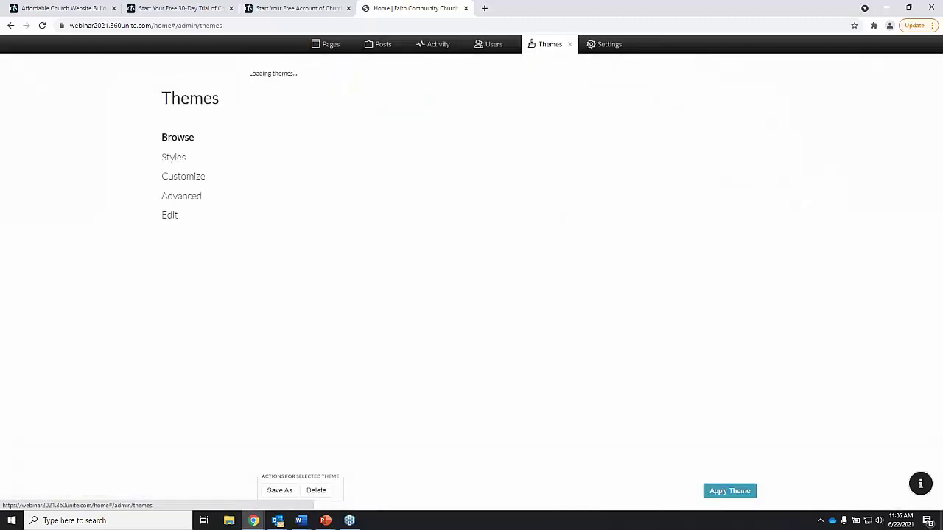
{"action": "left_click", "coordinate": [670, 98]}
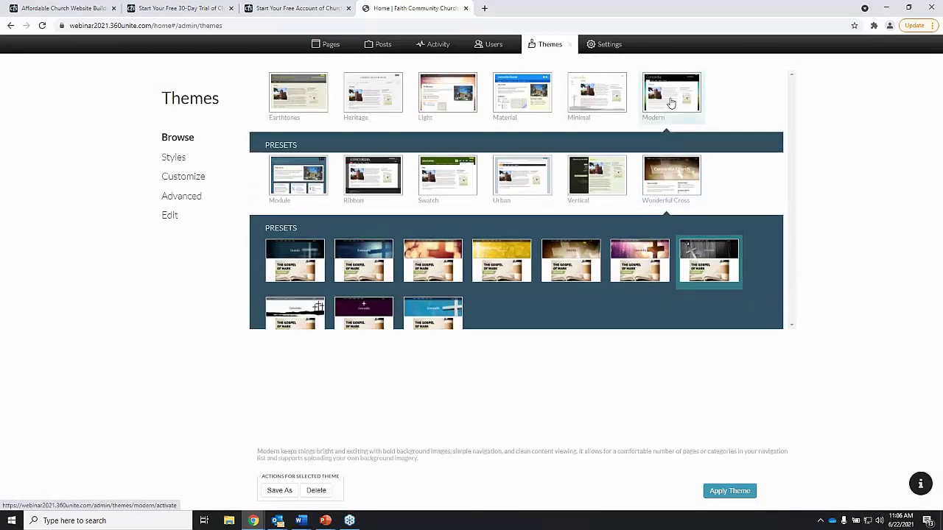